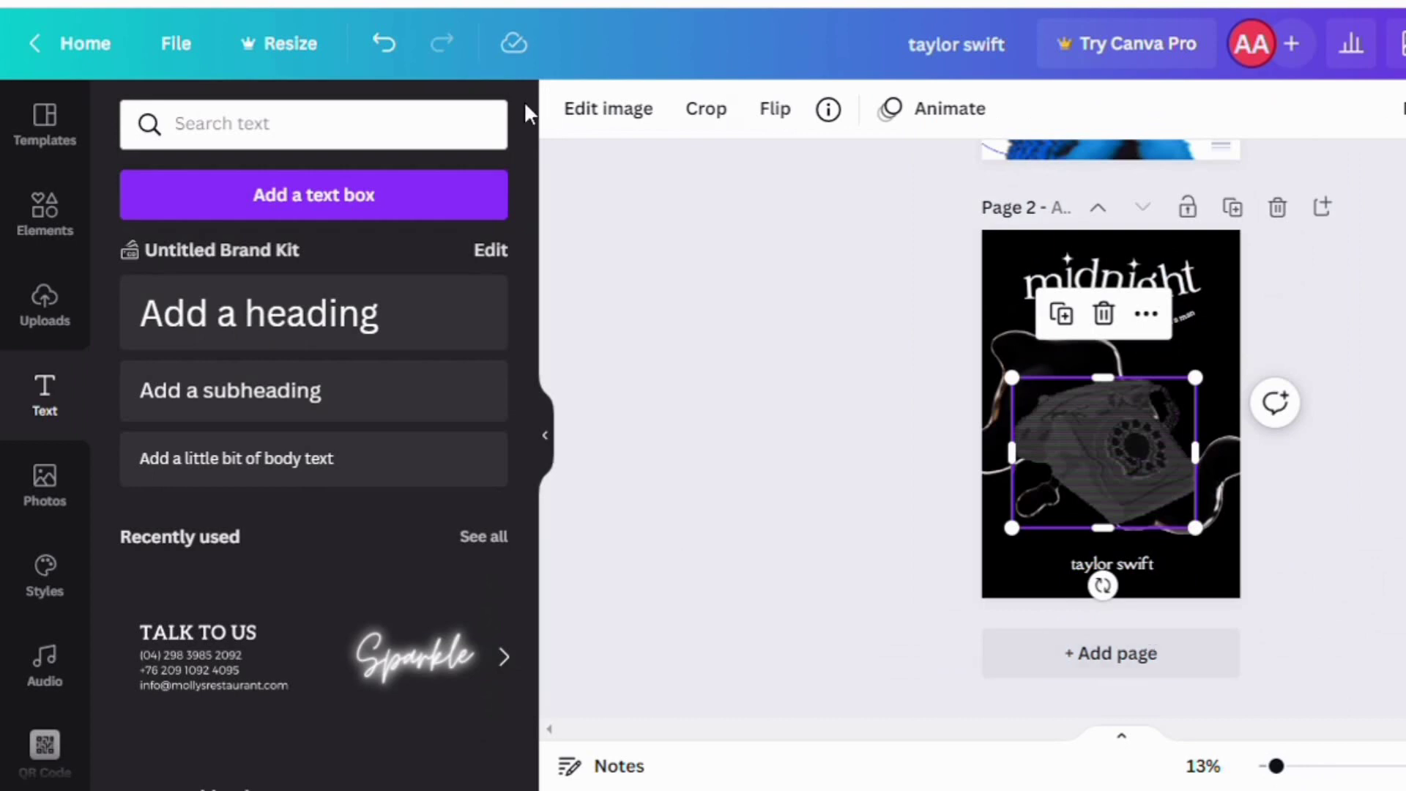
Add the pink rotary telephone graphic to page 2 and place it below the midnight title
left_click(79, 199)
left_click(195, 638)
left_click_drag(1057, 459, 964, 534)
left_click_drag(1105, 452, 1163, 414)
Recolour the telephone graphic's pale green parts black and its dark pink parts grey
left_click(729, 110)
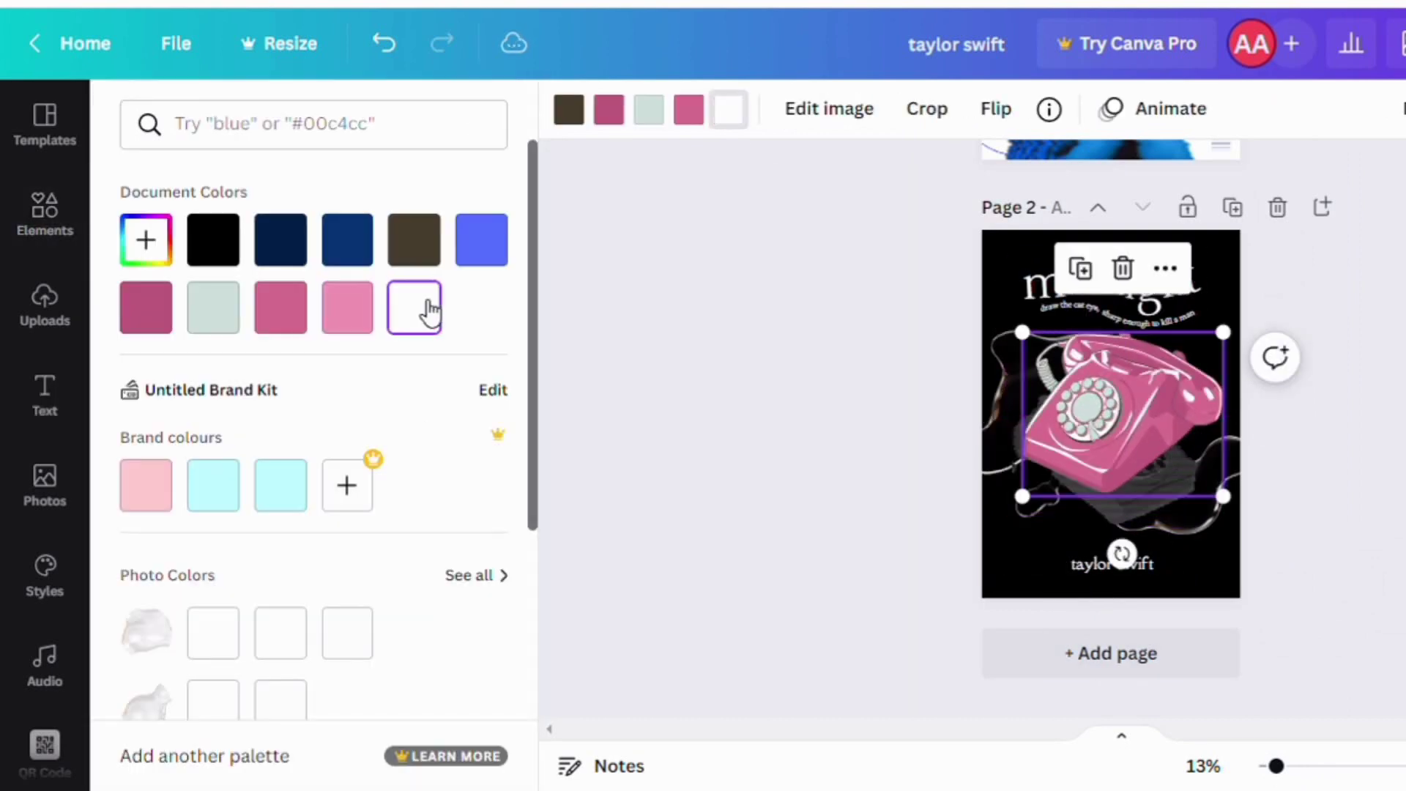
left_click(649, 110)
left_click(229, 253)
left_click(609, 110)
left_click(228, 304)
scroll(242, 440, "down", 5)
left_click(347, 517)
scroll(352, 506, "up", 5)
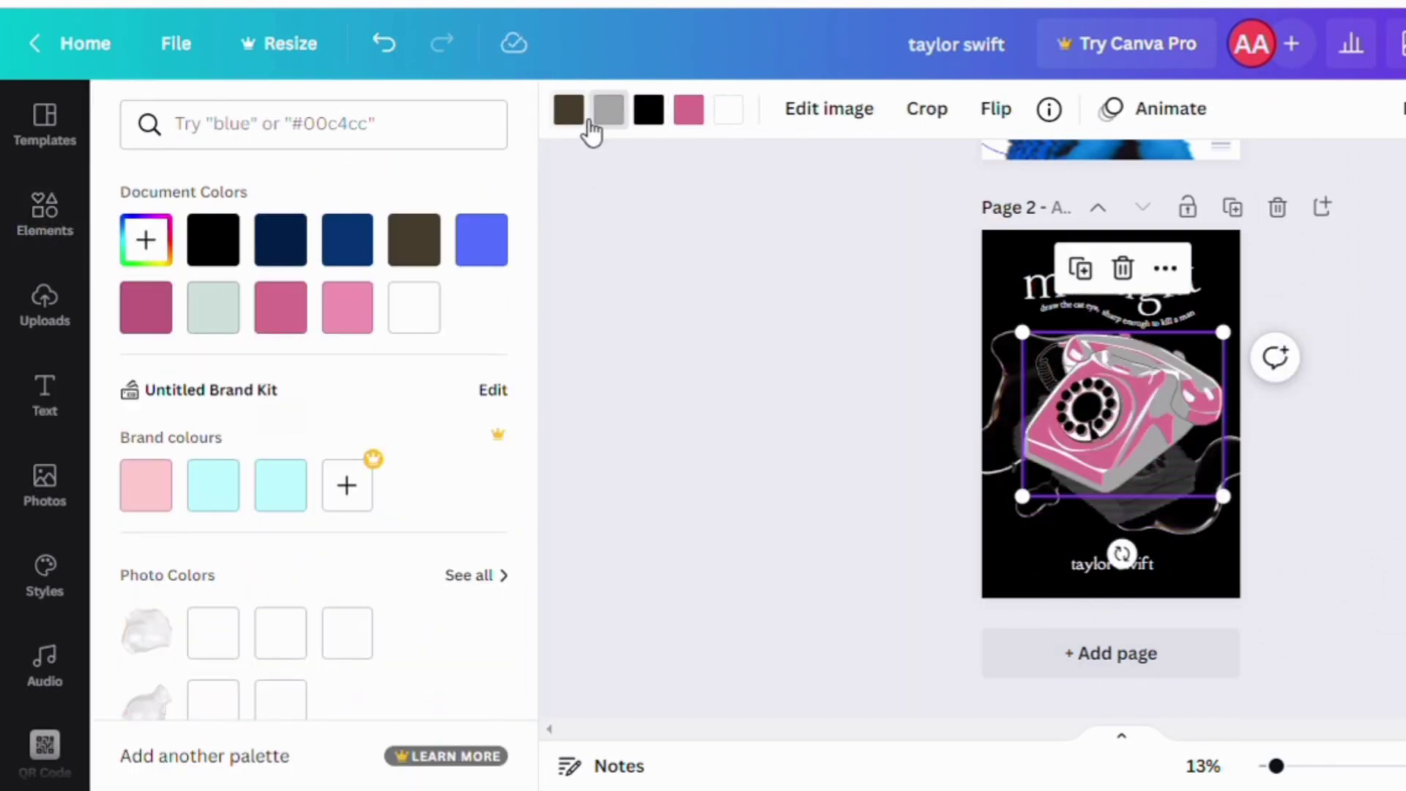
Recolour the telephone's brown and pink parts black and its grey parts white
left_click(569, 110)
left_click(213, 240)
left_click(689, 110)
left_click(213, 240)
left_click(608, 109)
left_click(423, 308)
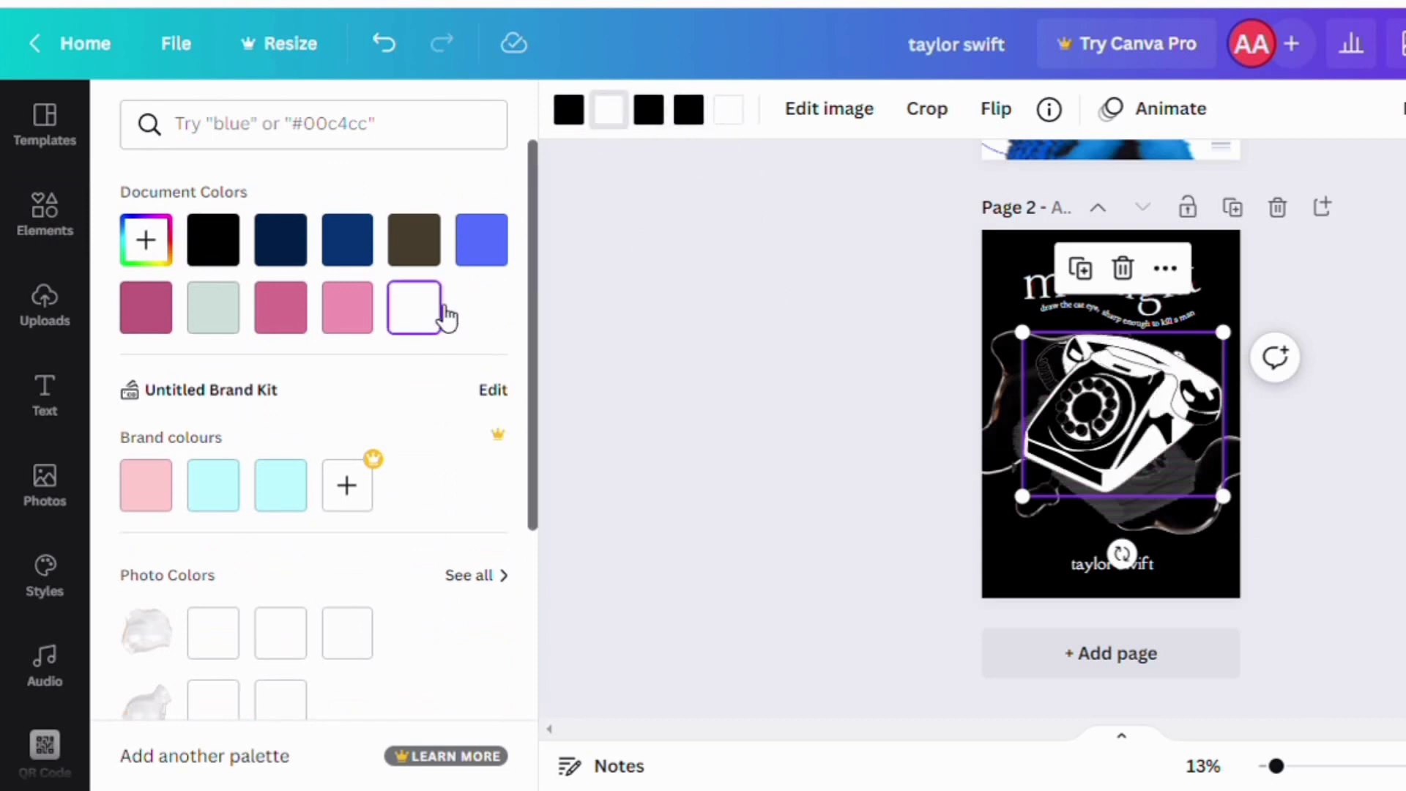
Flip the telephone horizontally, then enlarge it and centre it between the title and the bottom text
left_click(996, 110)
left_click(1044, 162)
left_click_drag(1120, 410, 1110, 456)
left_click_drag(1214, 378, 1250, 378)
left_click_drag(1128, 454, 1120, 454)
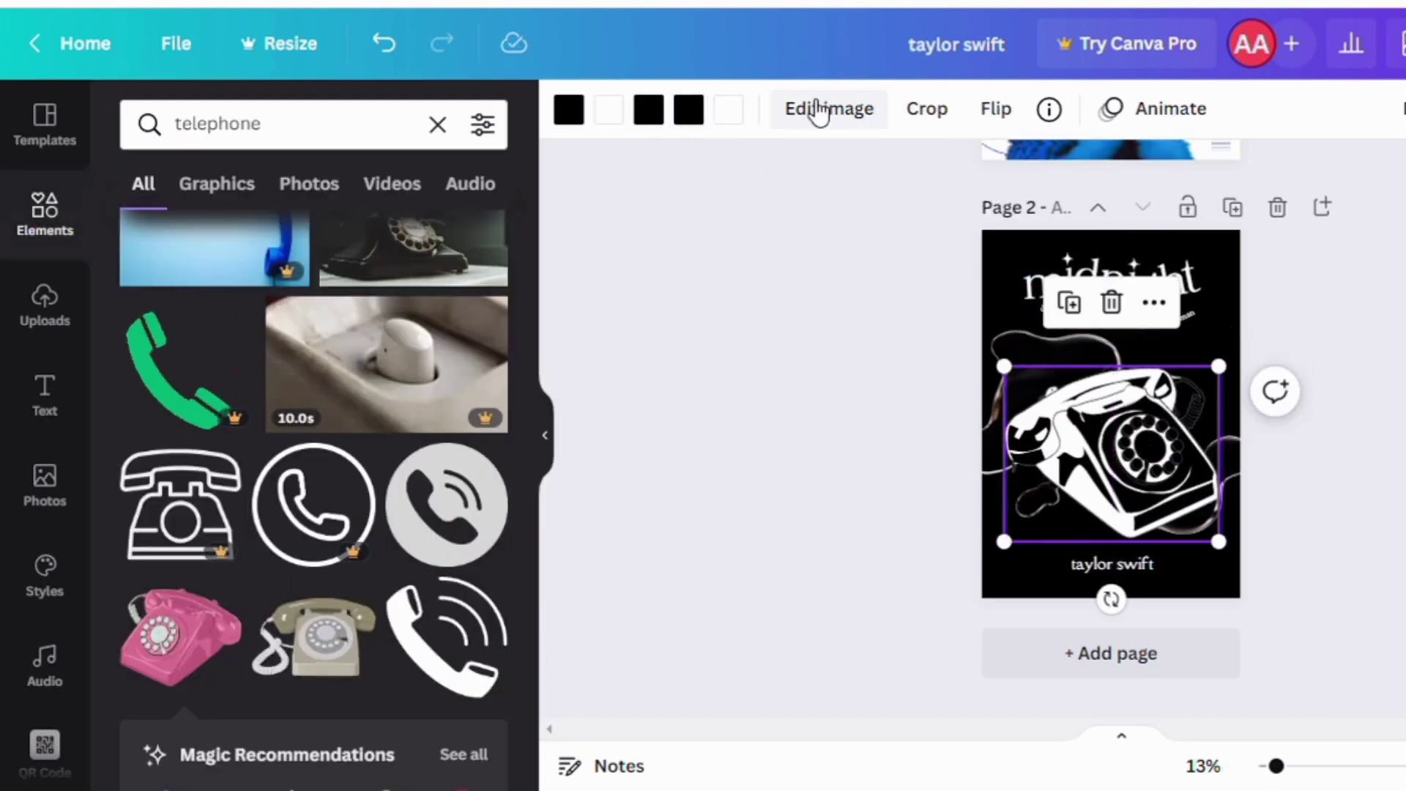
Try the BadTV effect's Blear preset on the telephone and open its settings
left_click(823, 111)
scroll(439, 410, "down", 2)
left_click(471, 408)
left_click(123, 109)
left_click(181, 349)
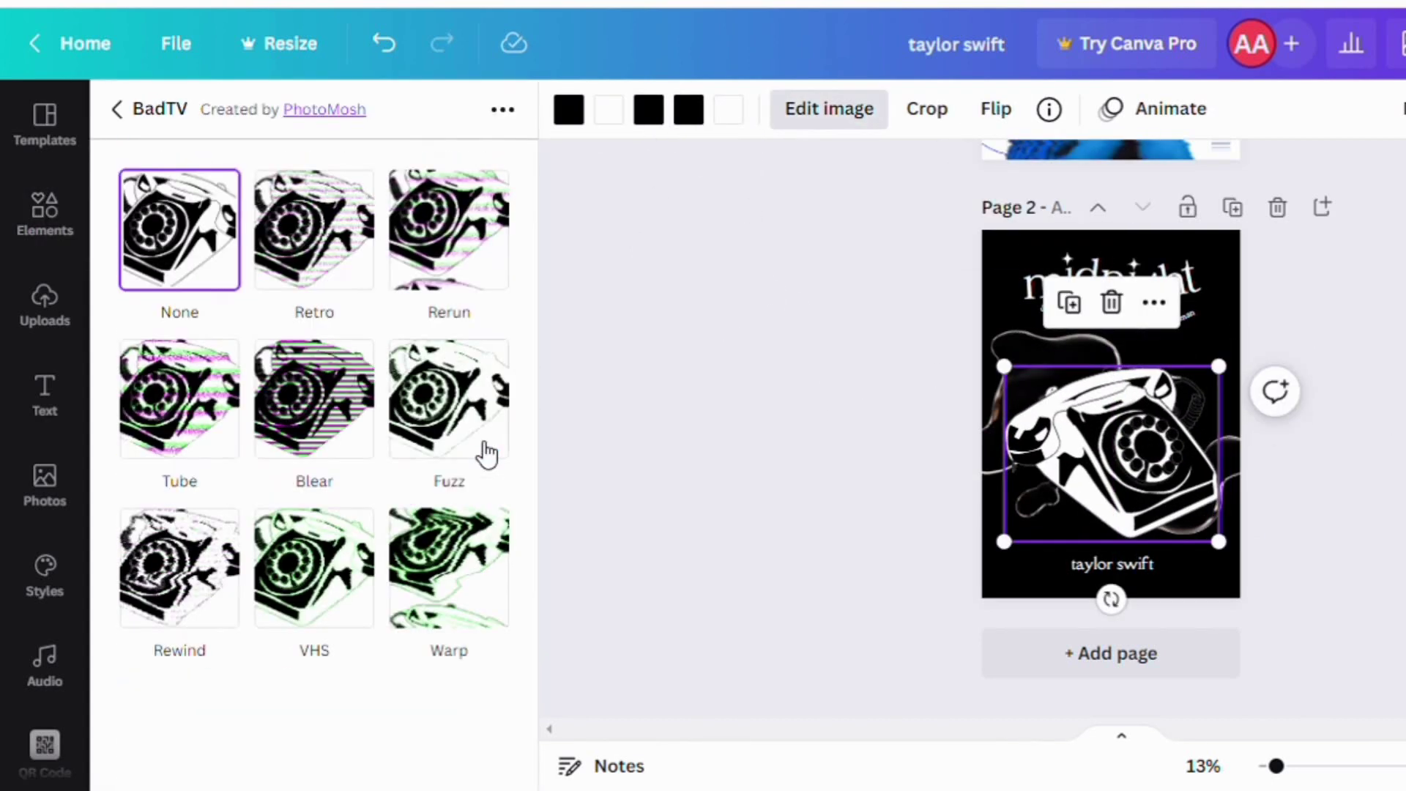
left_click(325, 423)
left_click(332, 411)
Try Blear with a scanline count of 1, fine distort 2.6 and stronger thick distort, and reposition the telephone
left_click_drag(412, 556, 511, 556)
left_click_drag(213, 348, 284, 348)
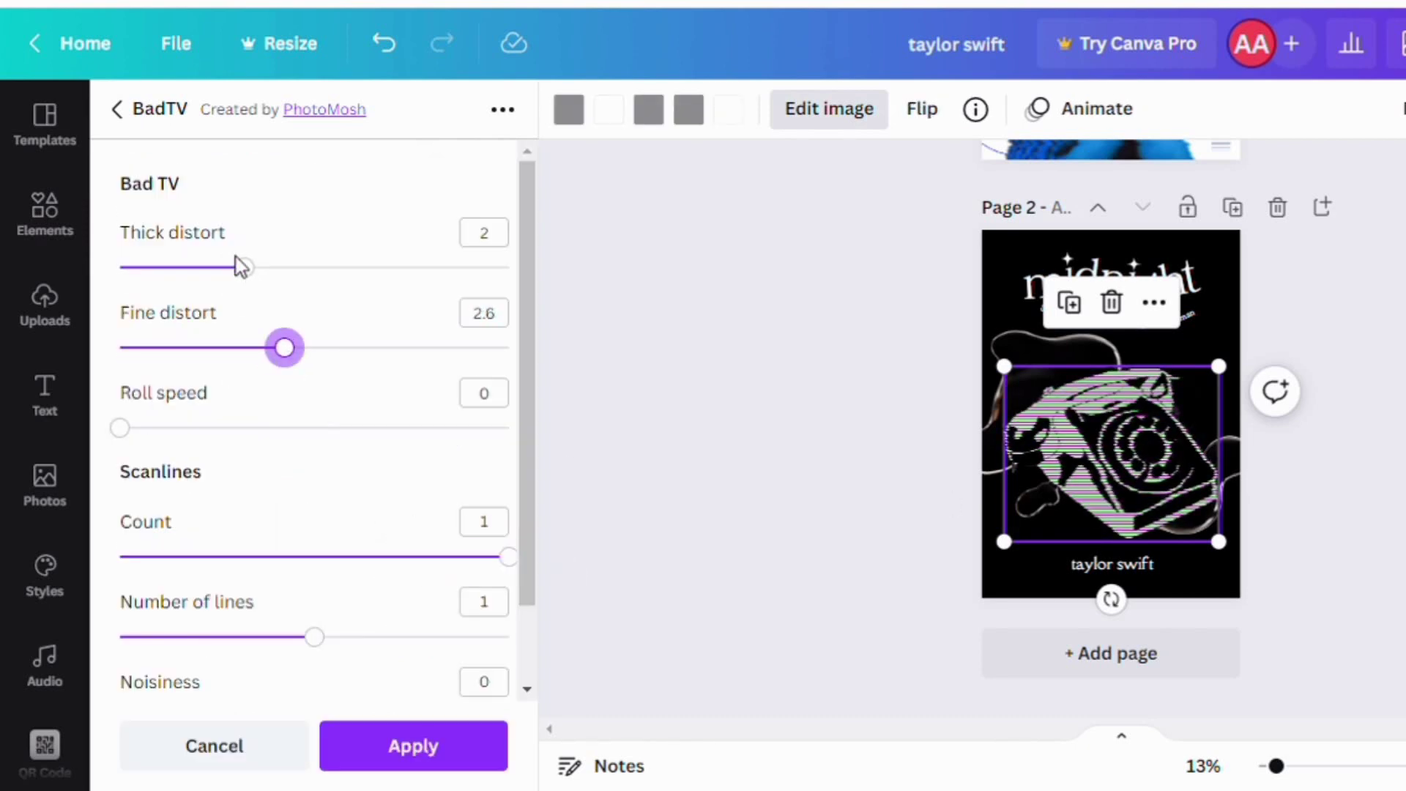
left_click_drag(243, 266, 290, 267)
scroll(249, 473, "down", 2)
left_click_drag(317, 543, 379, 543)
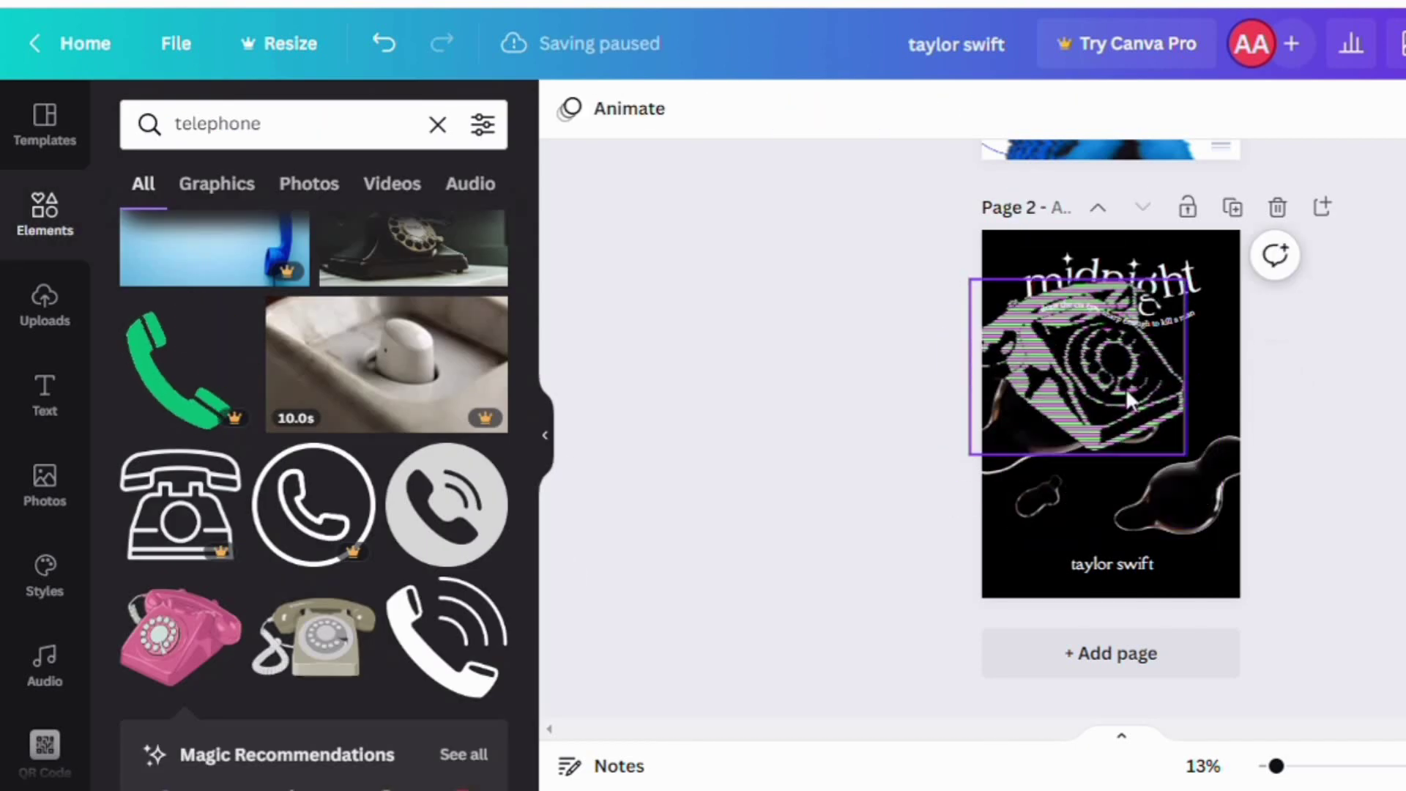
left_click(1377, 440)
left_click_drag(1136, 437, 1181, 476)
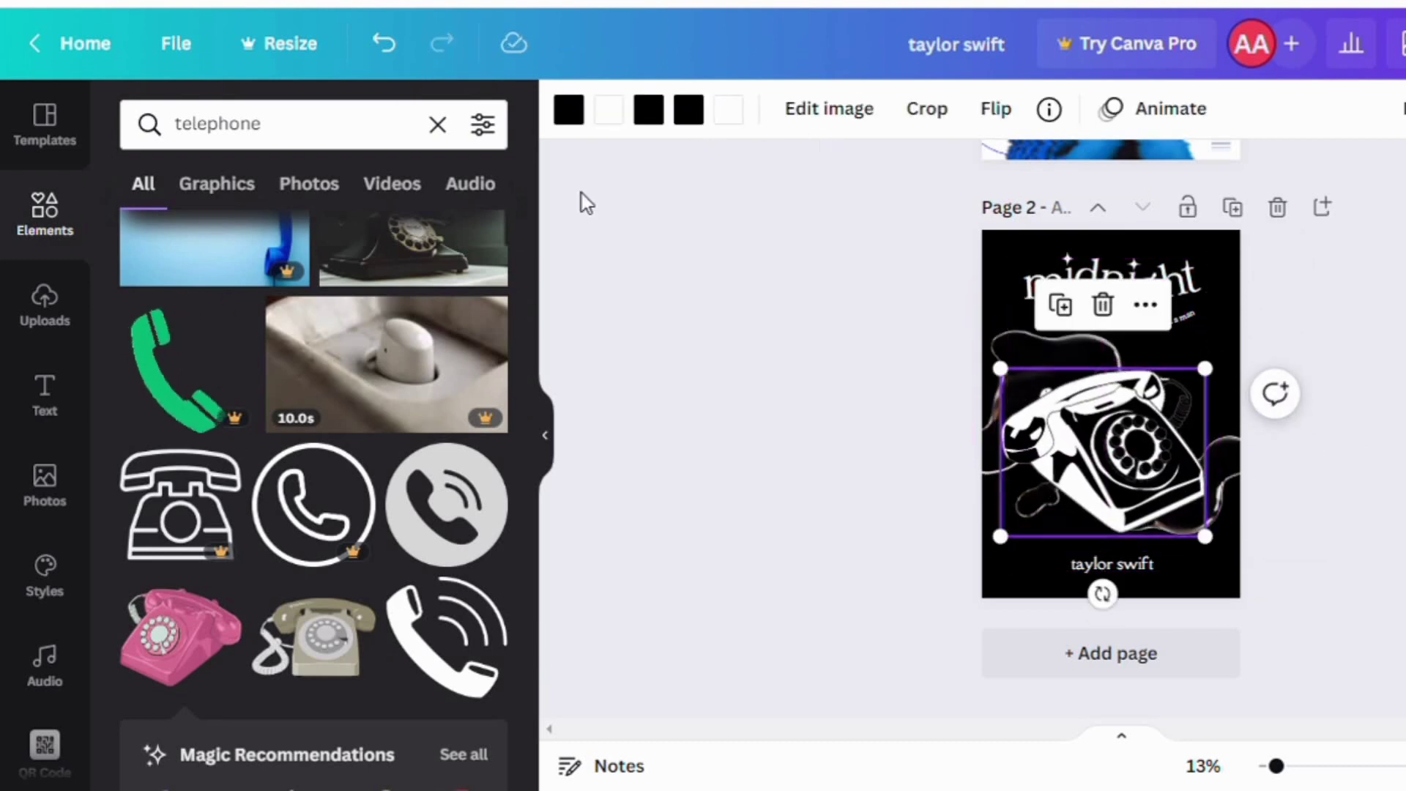
Choose the BadTV Blear preset for the telephone and set thick distort to 2.8 and fine distort to 3
left_click(829, 108)
left_click(179, 464)
left_click(231, 416)
left_click(316, 392)
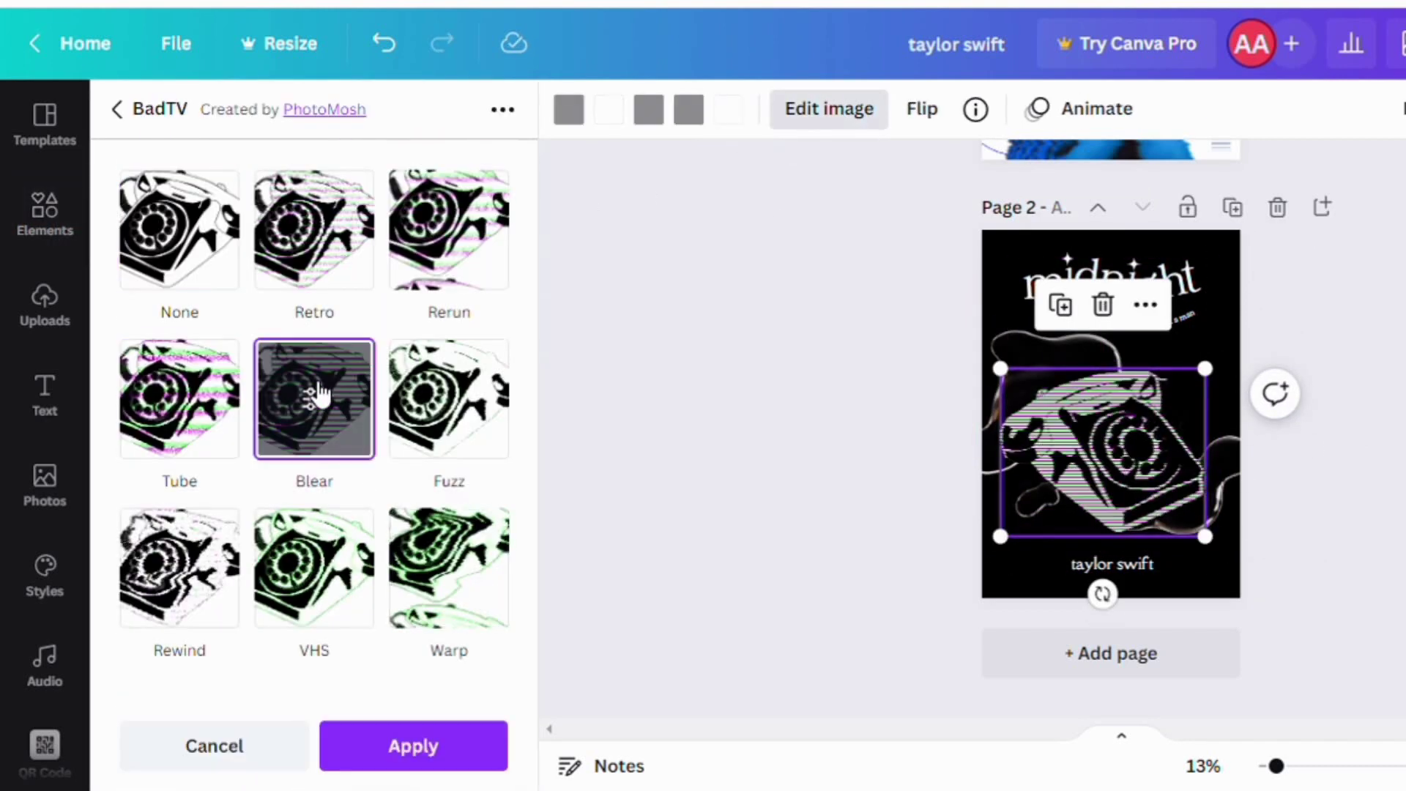
left_click(317, 394)
left_click(300, 268)
left_click(306, 350)
left_click_drag(312, 358, 317, 355)
Set the effect's number of lines to 0.63 and its noisiness to 0
scroll(318, 356, "down", 1)
left_click_drag(314, 542, 273, 545)
left_click(142, 623)
left_click_drag(145, 622, 60, 619)
left_click_drag(274, 543, 242, 543)
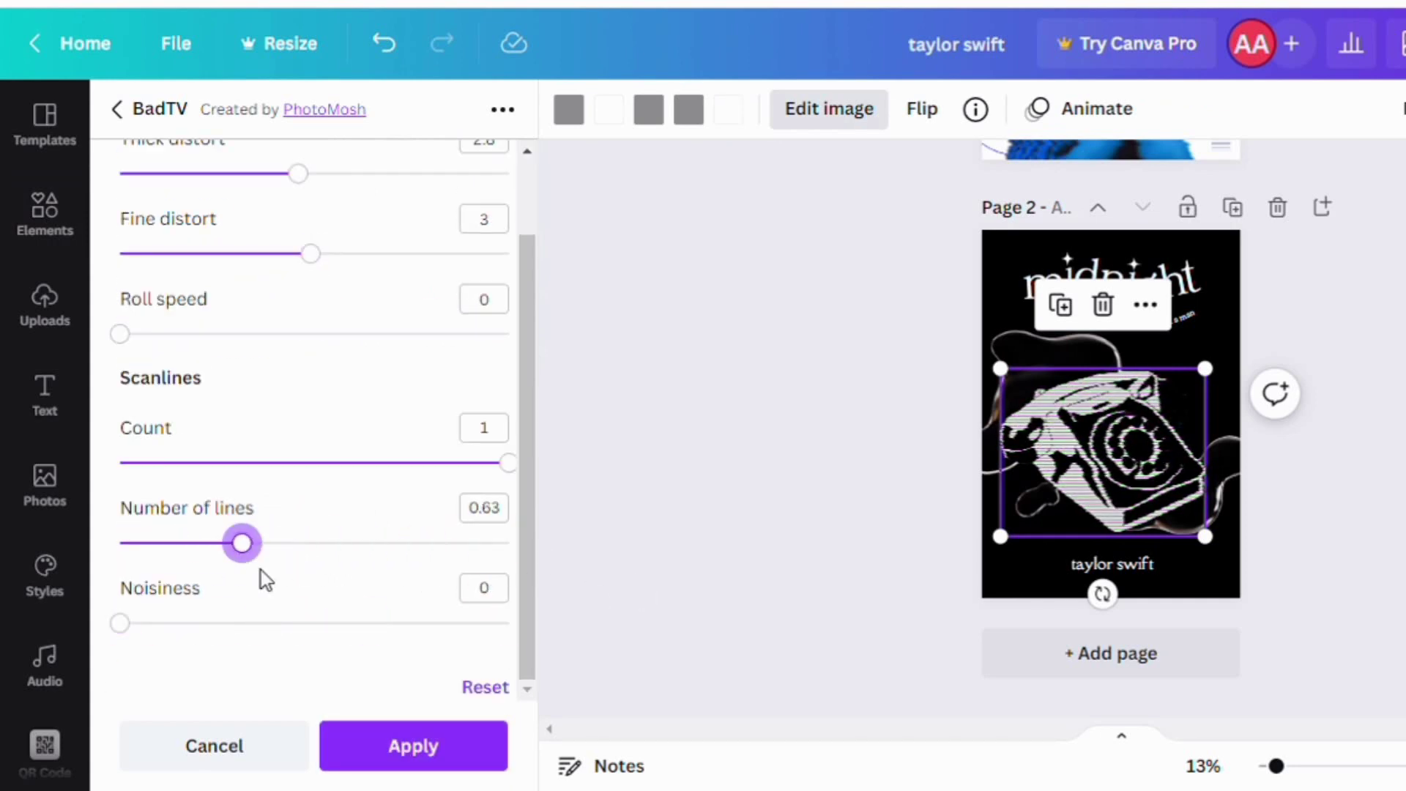
Increase the thick distort further and apply the Blear effect to the telephone
scroll(304, 286, "up", 1)
left_click_drag(299, 268, 330, 268)
left_click(413, 746)
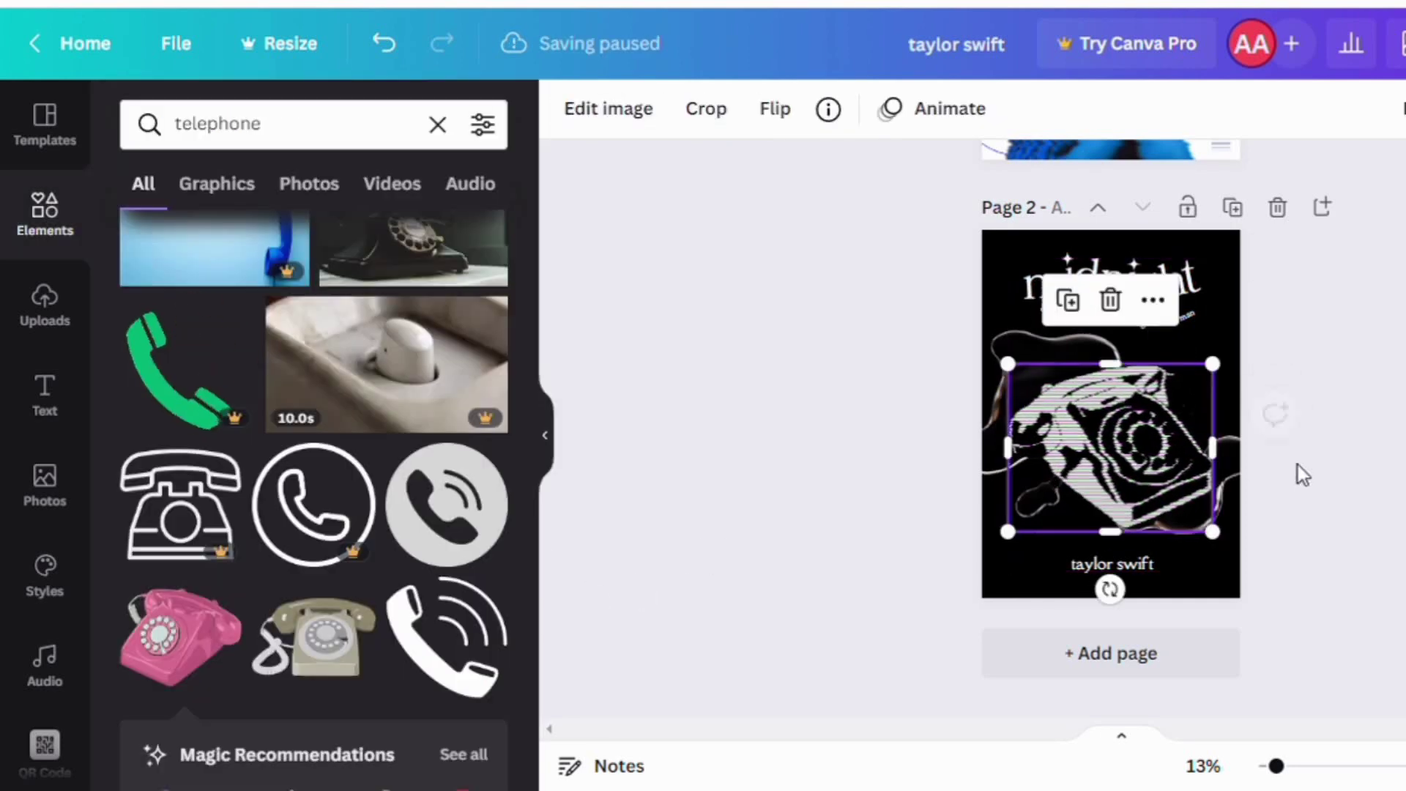
Nudge the "taylor swift" text slightly upward on page 2
left_click(1399, 575)
left_click_drag(1140, 564, 1140, 557)
Search the elements for "paper", add the white crumpled paper image and stretch it over page 2
left_click_drag(266, 126, 77, 134)
type("paper")
key("Return")
left_click(481, 375)
left_click_drag(1099, 442, 1077, 397)
left_click_drag(1193, 370, 1254, 375)
left_click_drag(1111, 512, 1130, 602)
Reduce the paper texture's opacity so the page 2 design shows through it
right_click(1099, 469)
left_click(1157, 459)
left_click(1402, 108)
left_click(1337, 211)
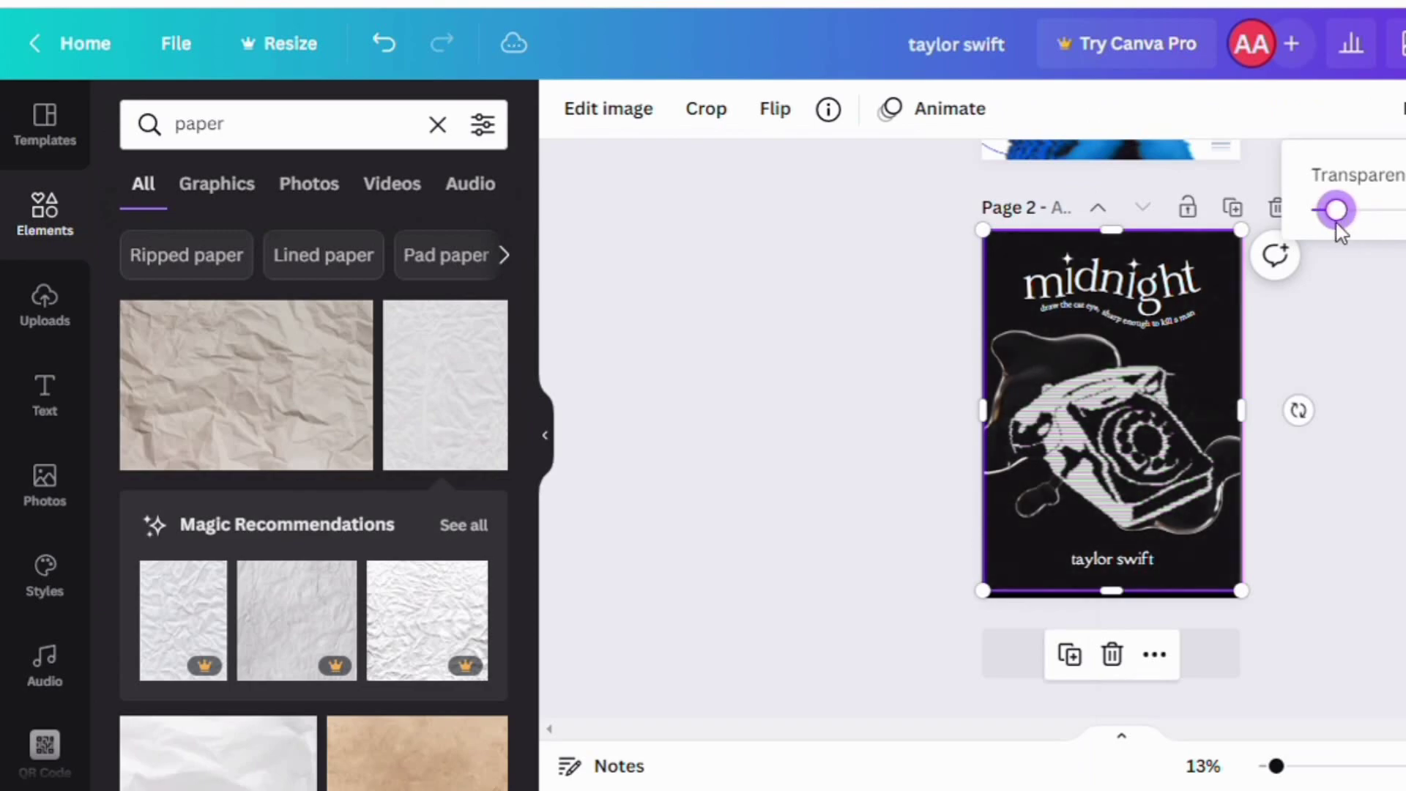
left_click_drag(1275, 766, 1305, 766)
left_click(1395, 571)
left_click_drag(1343, 220, 1377, 220)
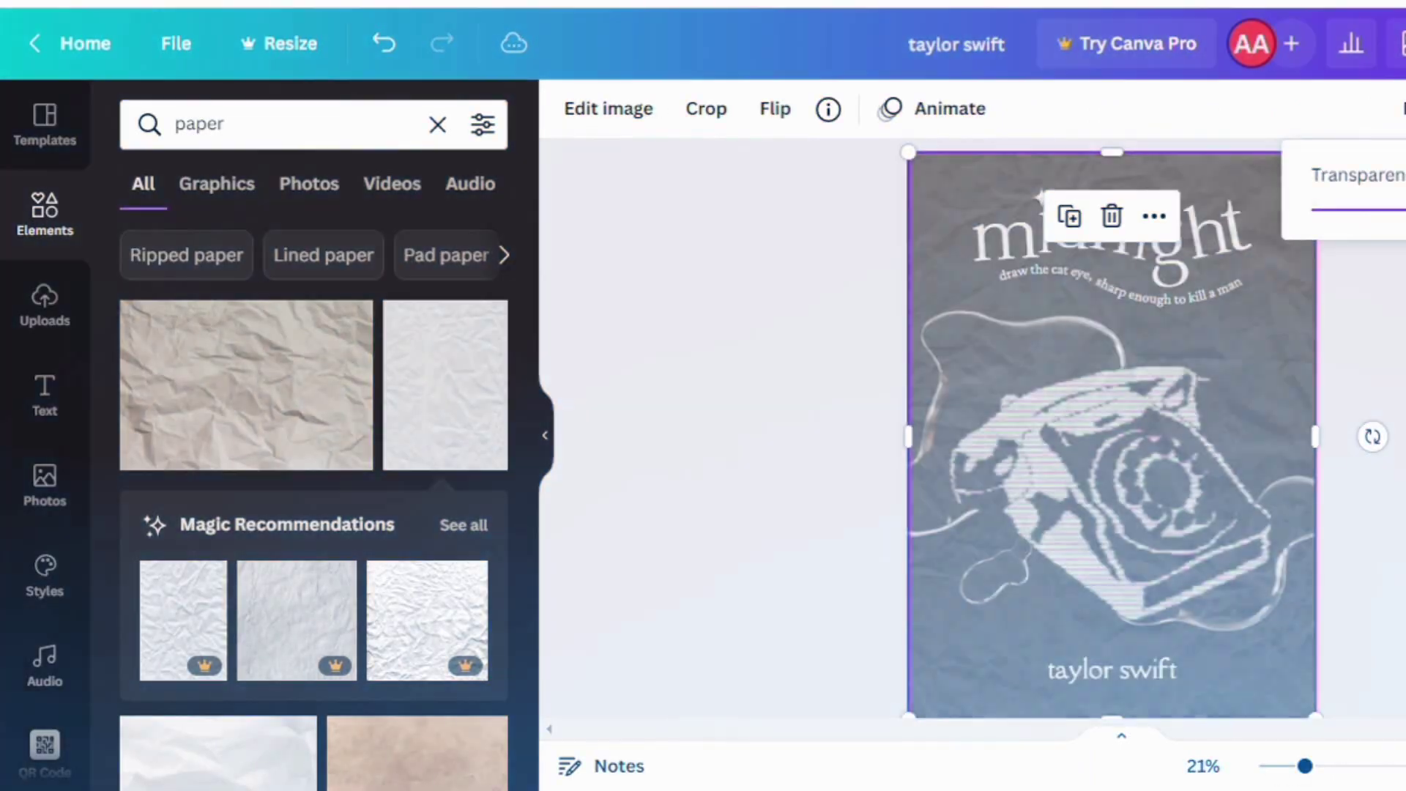
key("Escape")
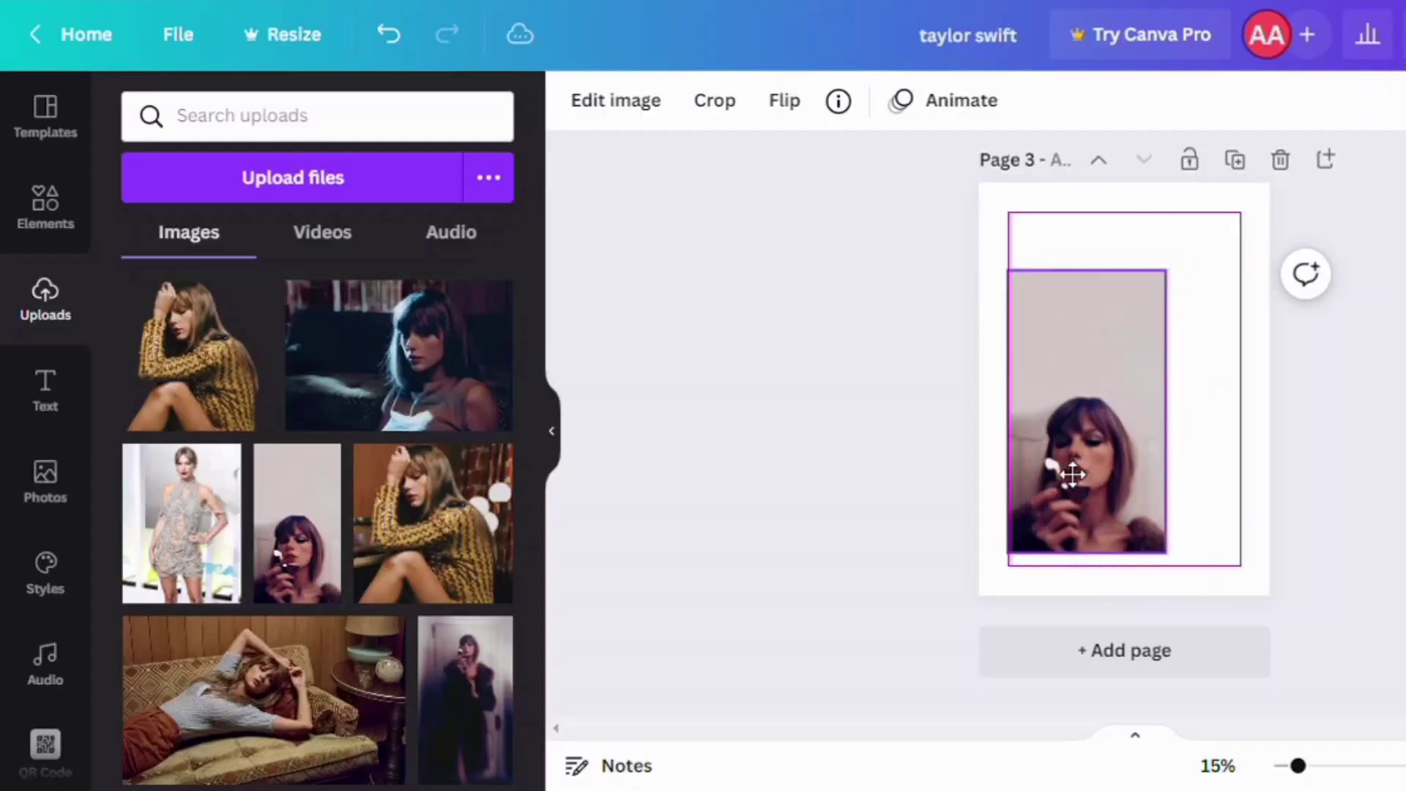
Enlarge the portrait photo on page 3 to nearly fill the page and adjust its crop
left_click_drag(1073, 475, 1062, 505)
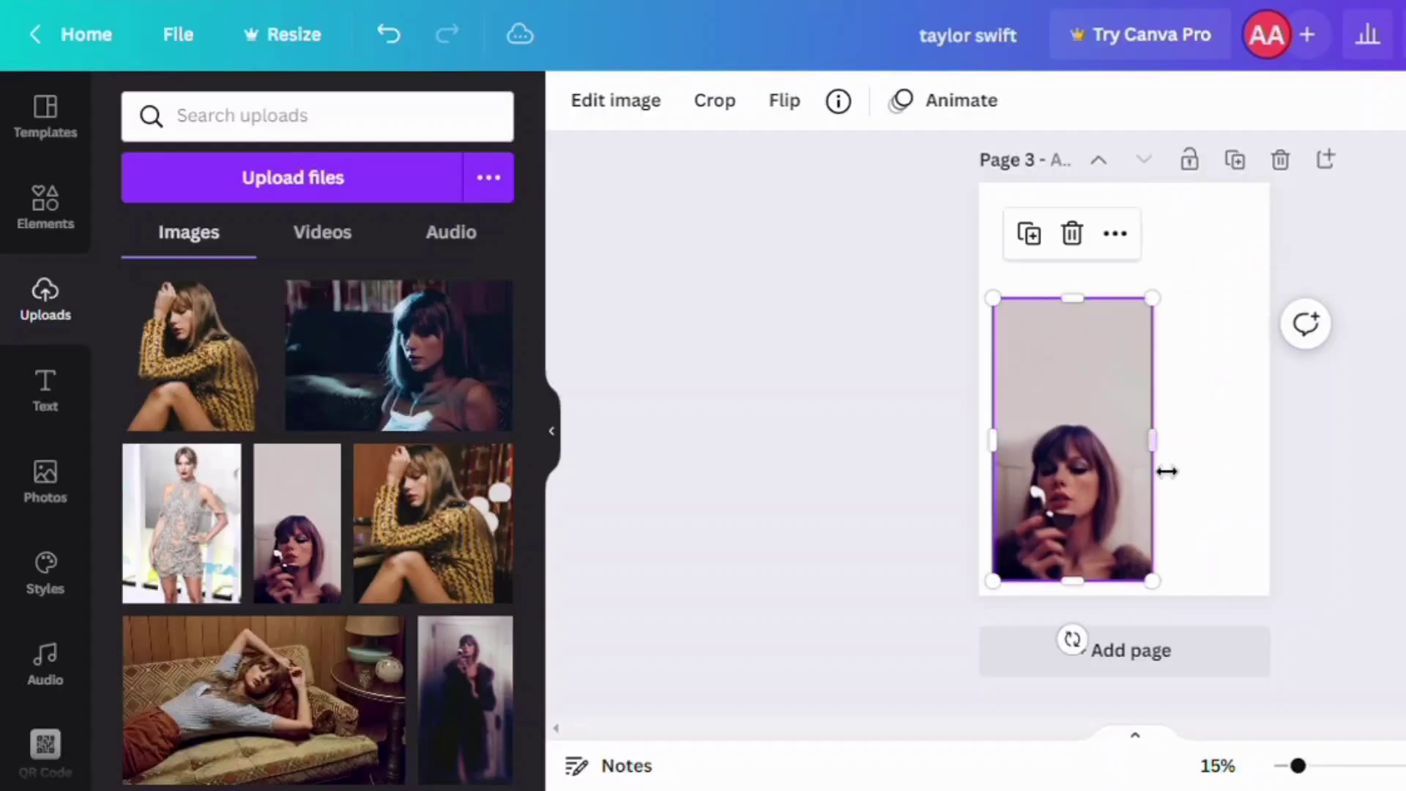
left_click_drag(1165, 471, 1275, 457)
left_click_drag(1136, 302, 1125, 194)
double_click(1168, 345)
left_click_drag(1168, 345, 1174, 207)
left_click(1403, 329)
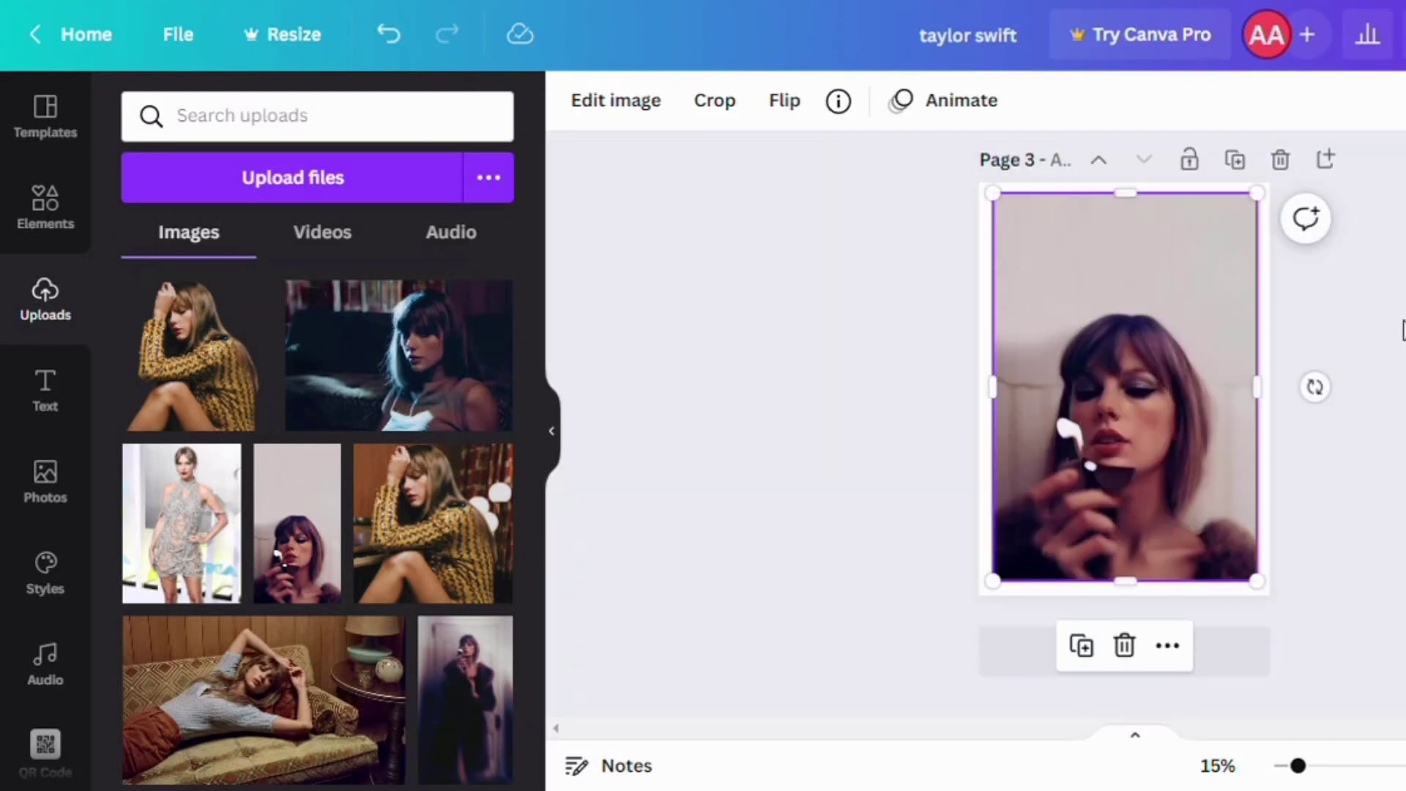
Move the portrait up and trim its upper edge, leaving a wider white strip beneath it
left_click(841, 270)
left_click(1130, 336)
left_click_drag(1130, 336, 1144, 286)
left_click_drag(1146, 178, 1149, 219)
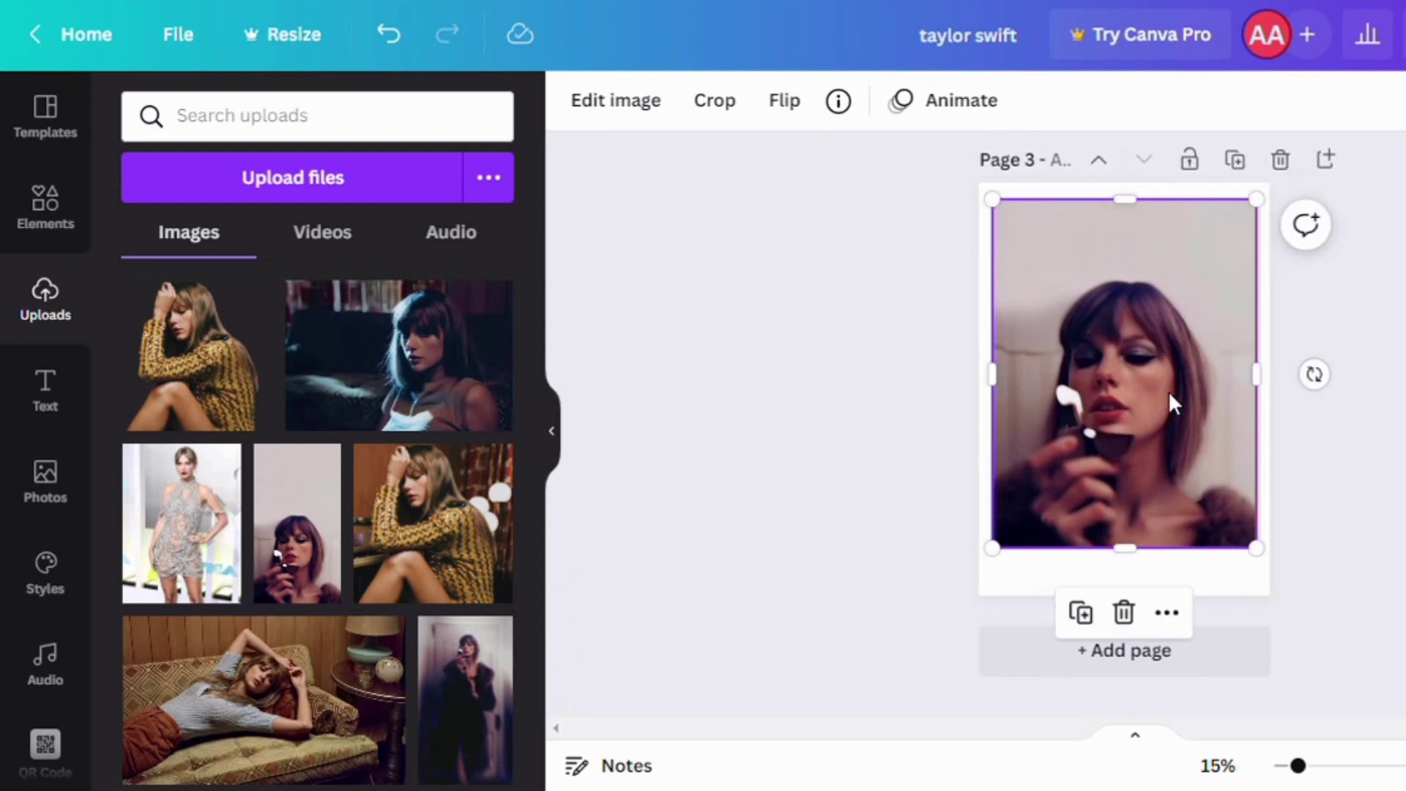
Extend the portrait's upper edge slightly to fine-tune the white border above it
double_click(1164, 393)
left_click(1403, 396)
left_click(1372, 396)
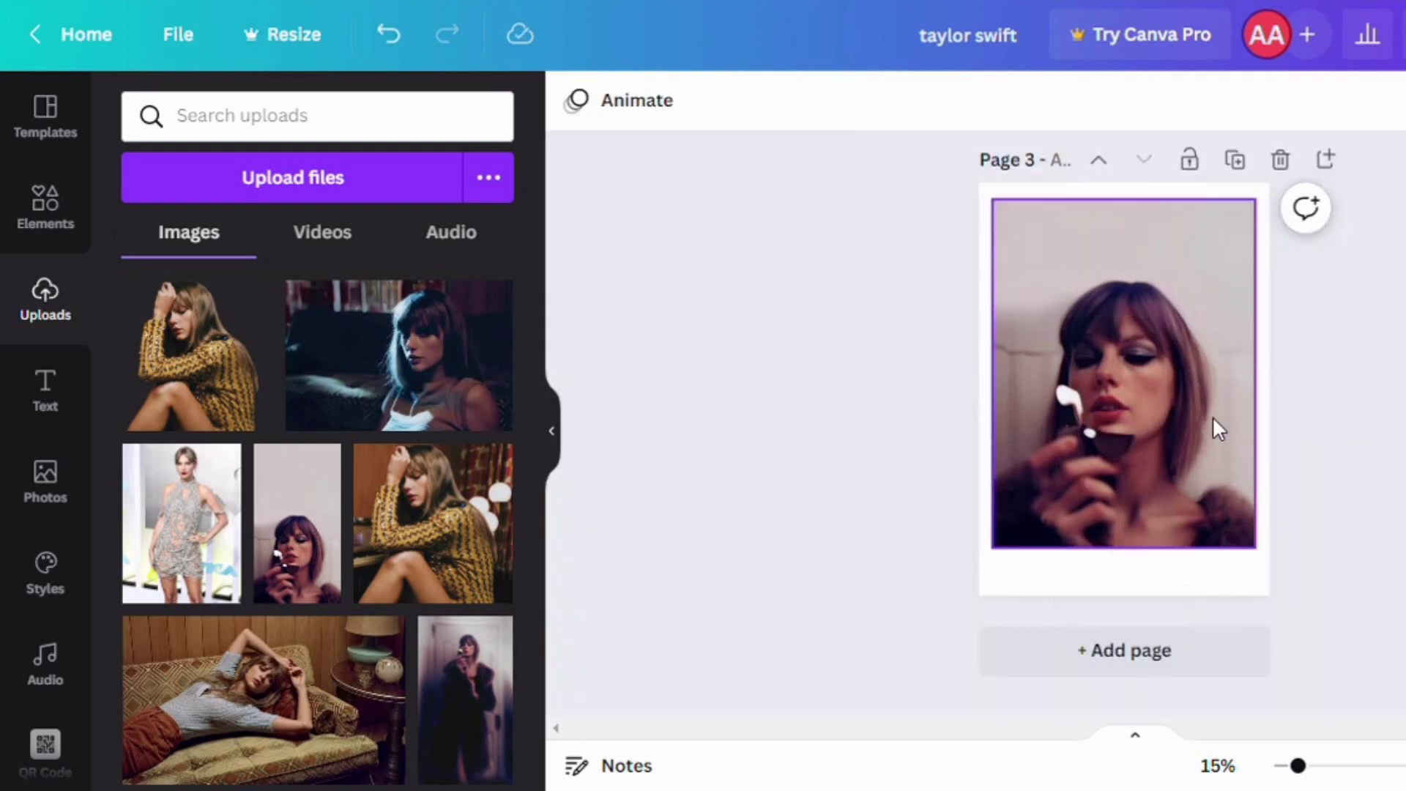
left_click(1208, 416)
left_click_drag(1129, 202, 1132, 201)
left_click(1395, 293)
left_click(1124, 377)
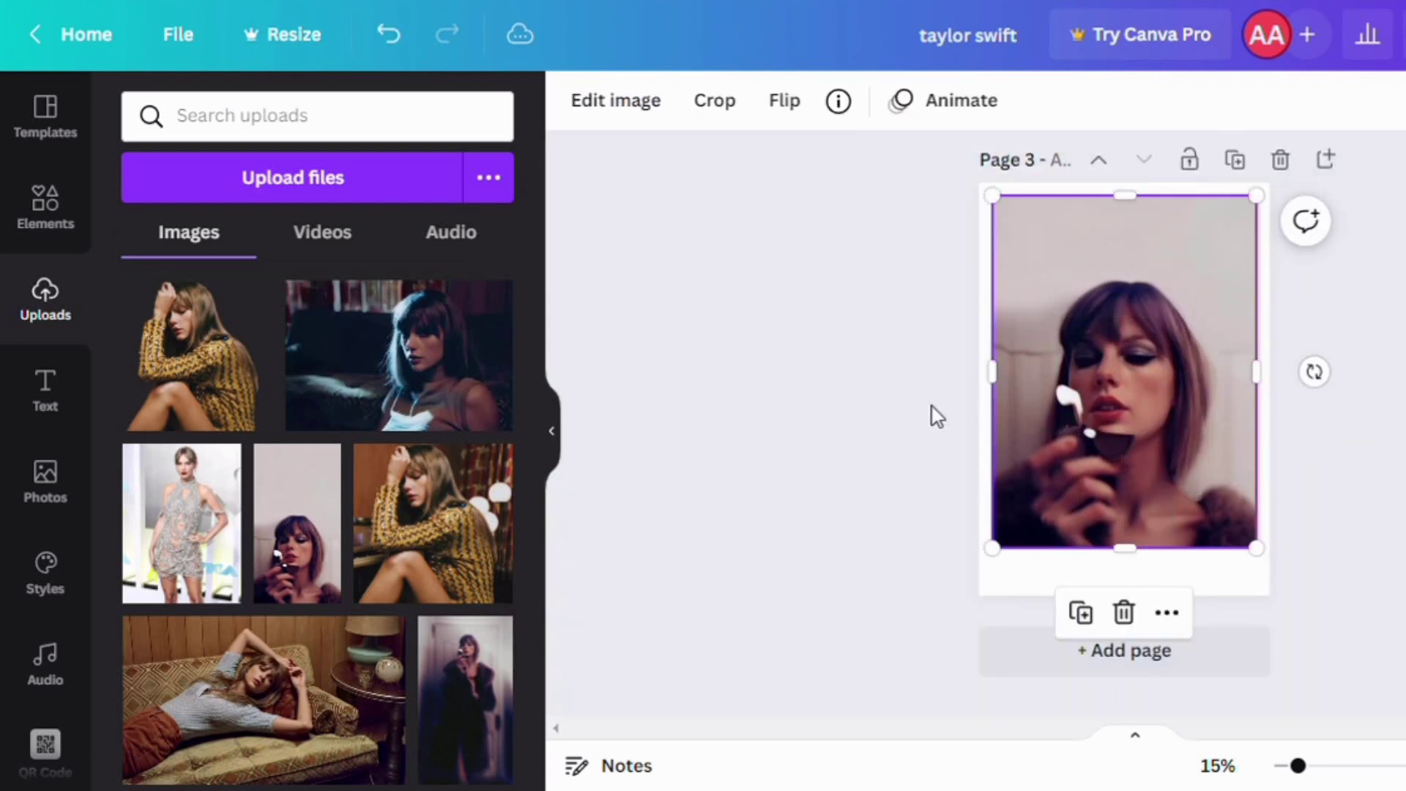
Apply the Screen effect's Halftone preset to the portrait on page 3
left_click(623, 102)
scroll(410, 422, "down", 2)
left_click(220, 188)
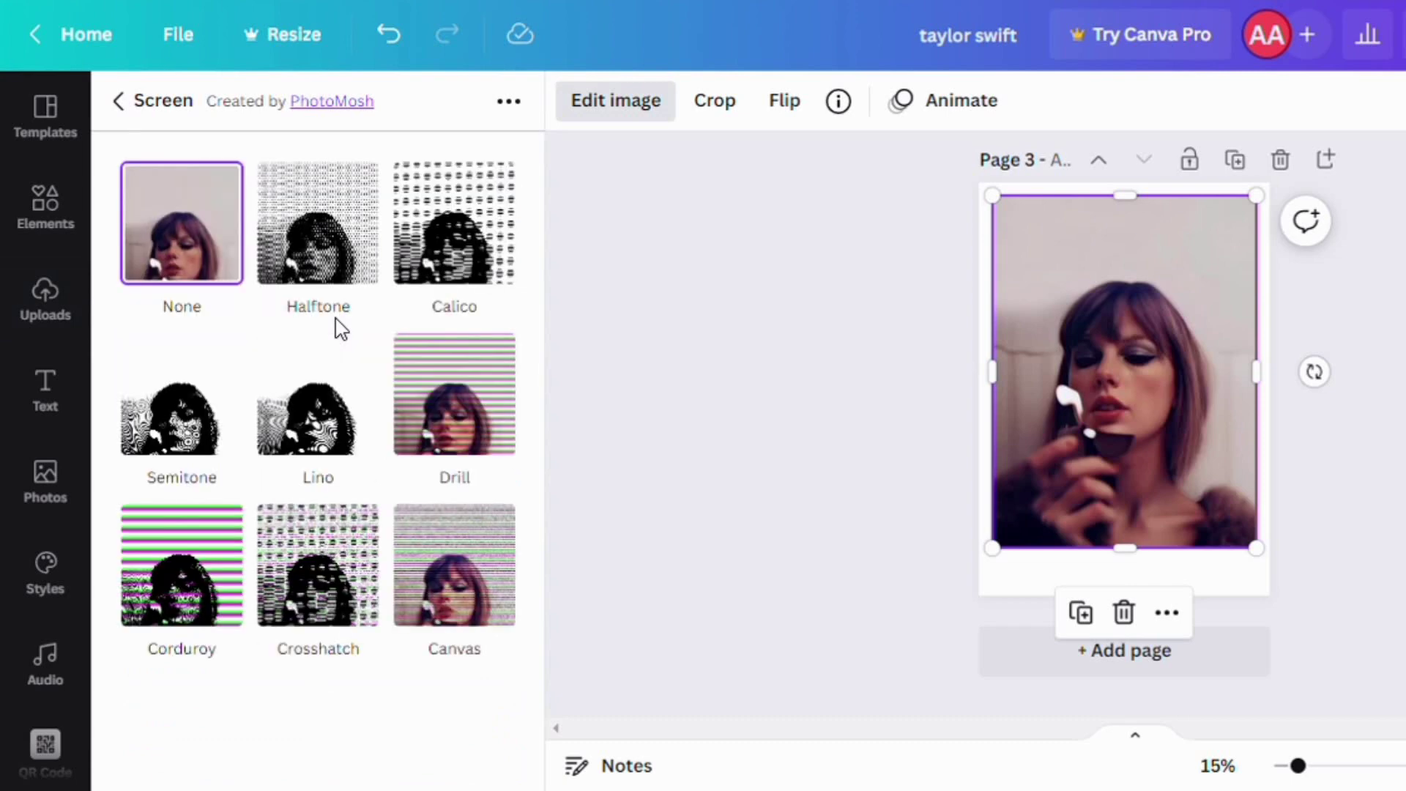
left_click(339, 227)
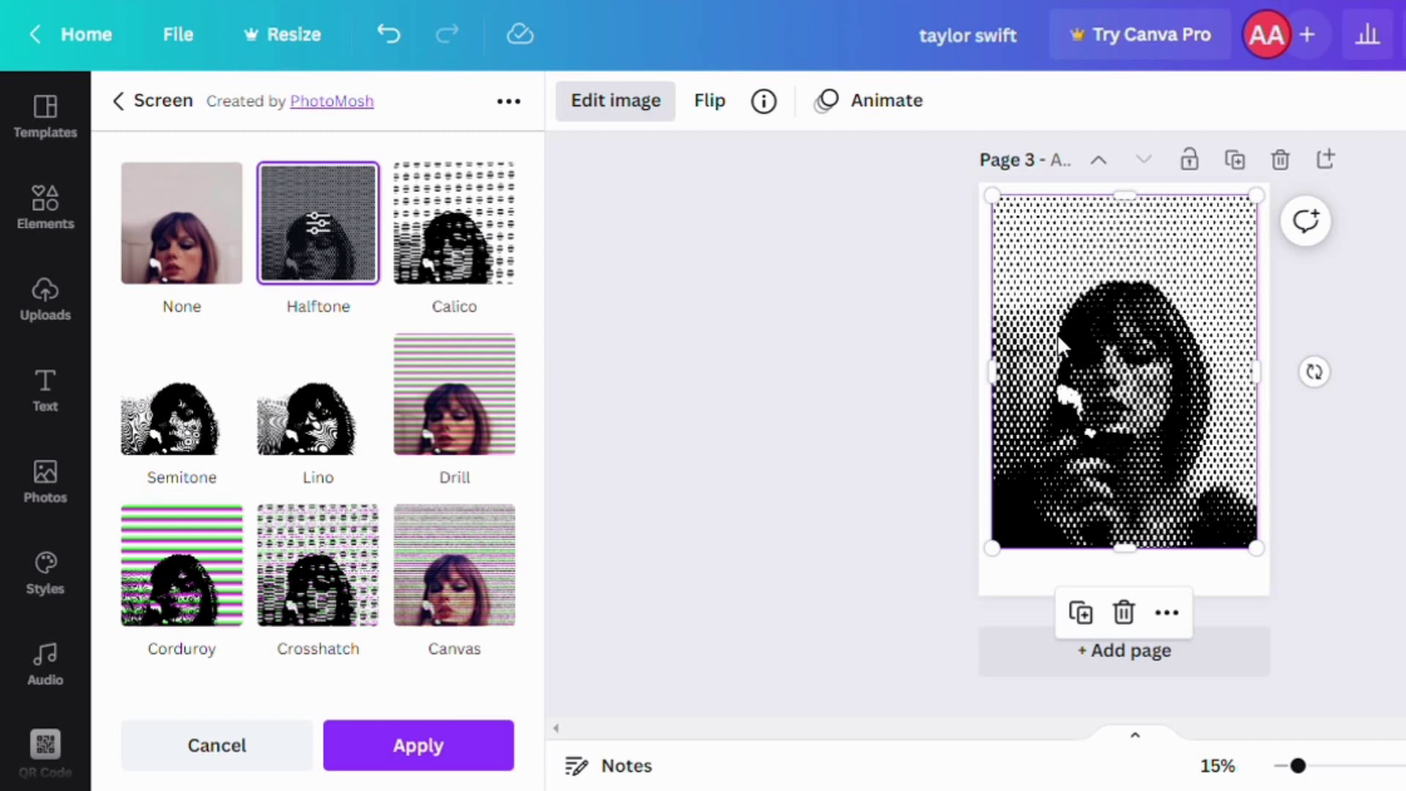
left_click(888, 301)
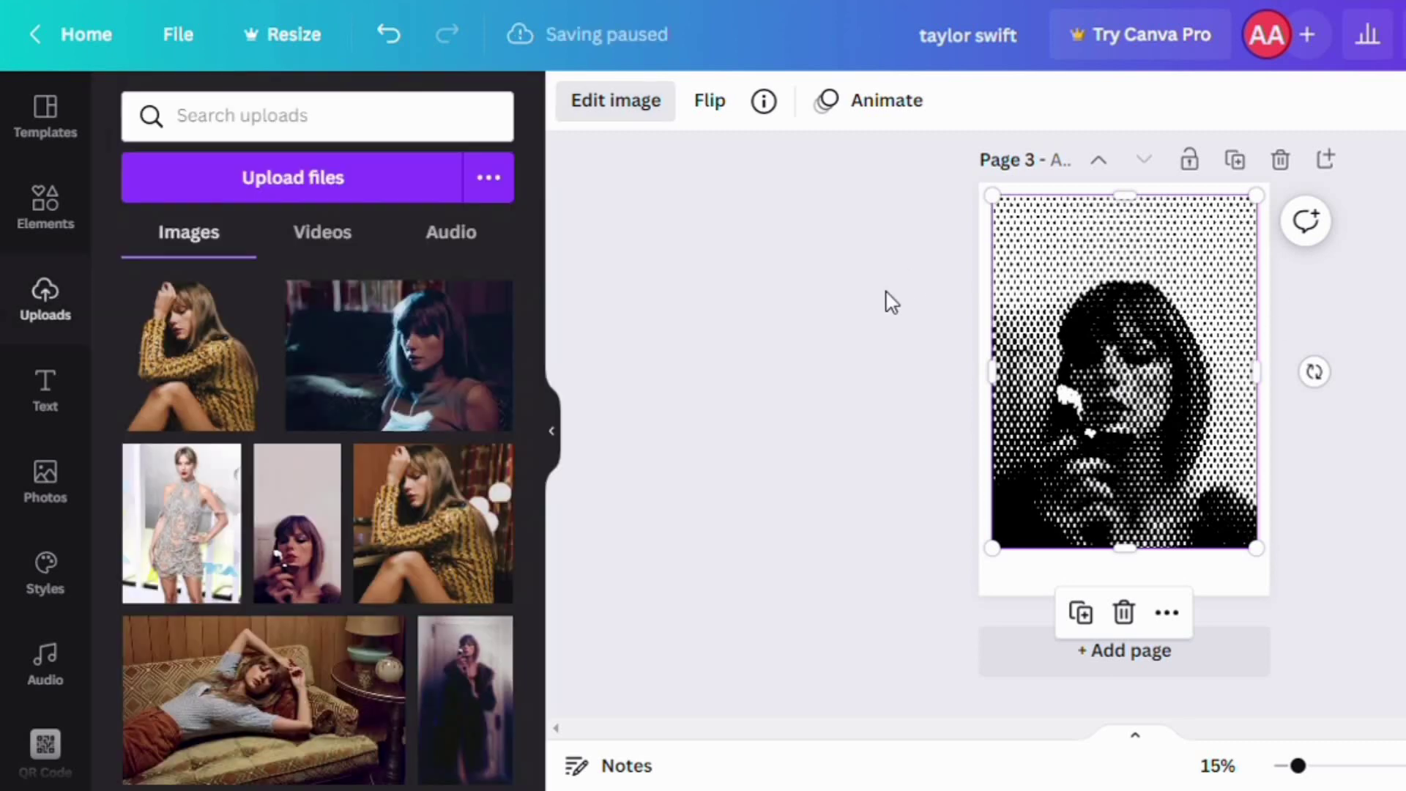
Show all Duotone presets for the halftone portrait and choose Mystic
left_click(594, 113)
scroll(388, 622, "down", 5)
scroll(387, 622, "down", 5)
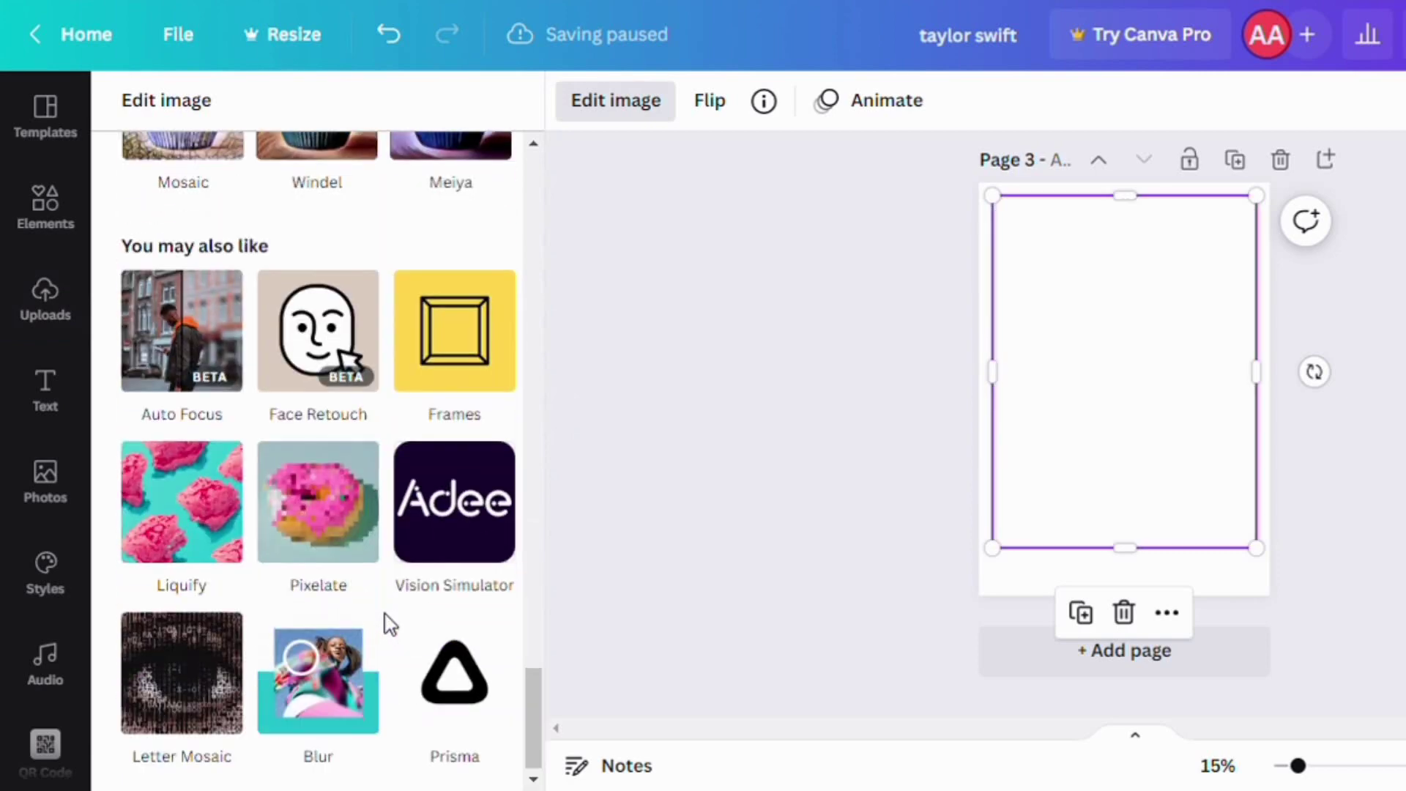
scroll(396, 630, "up", 10)
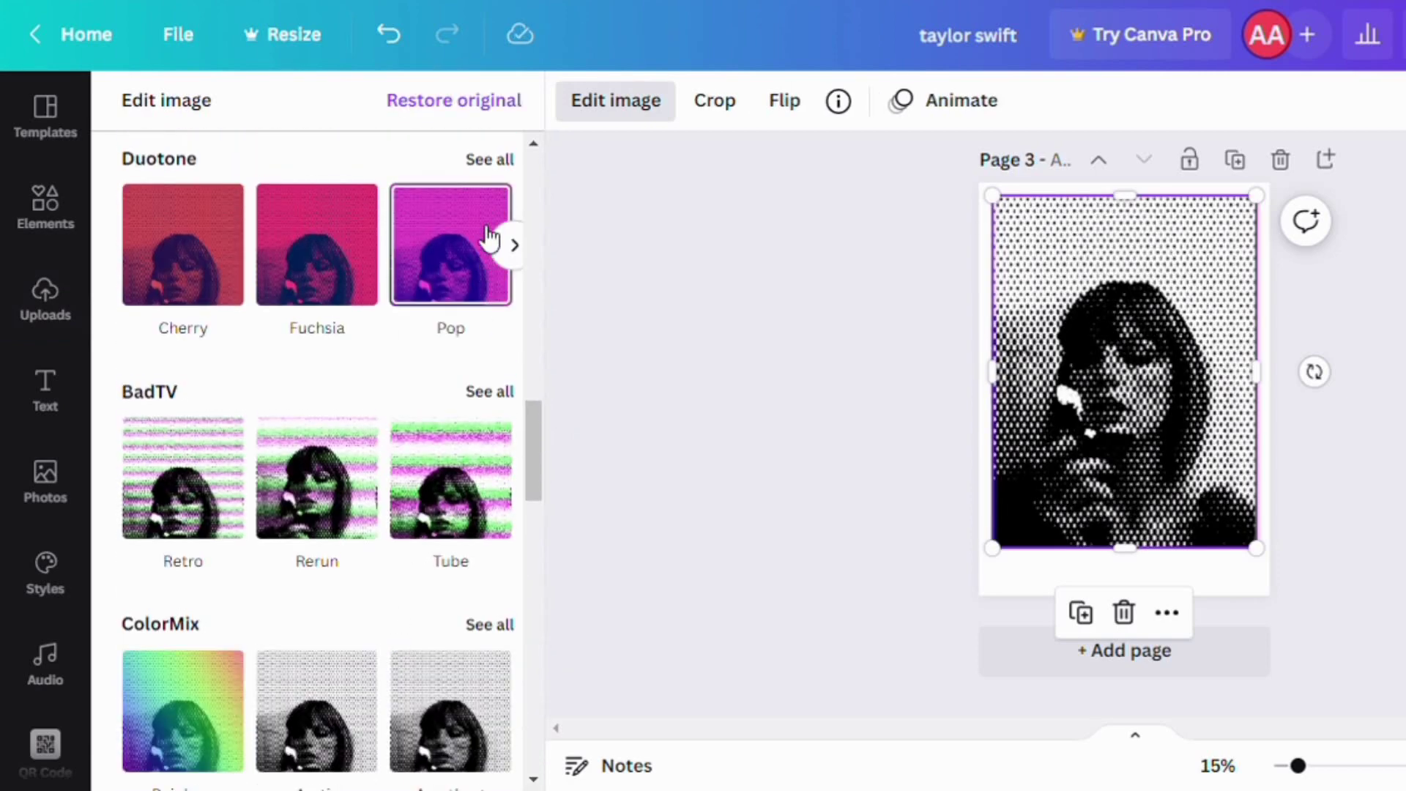
left_click(491, 161)
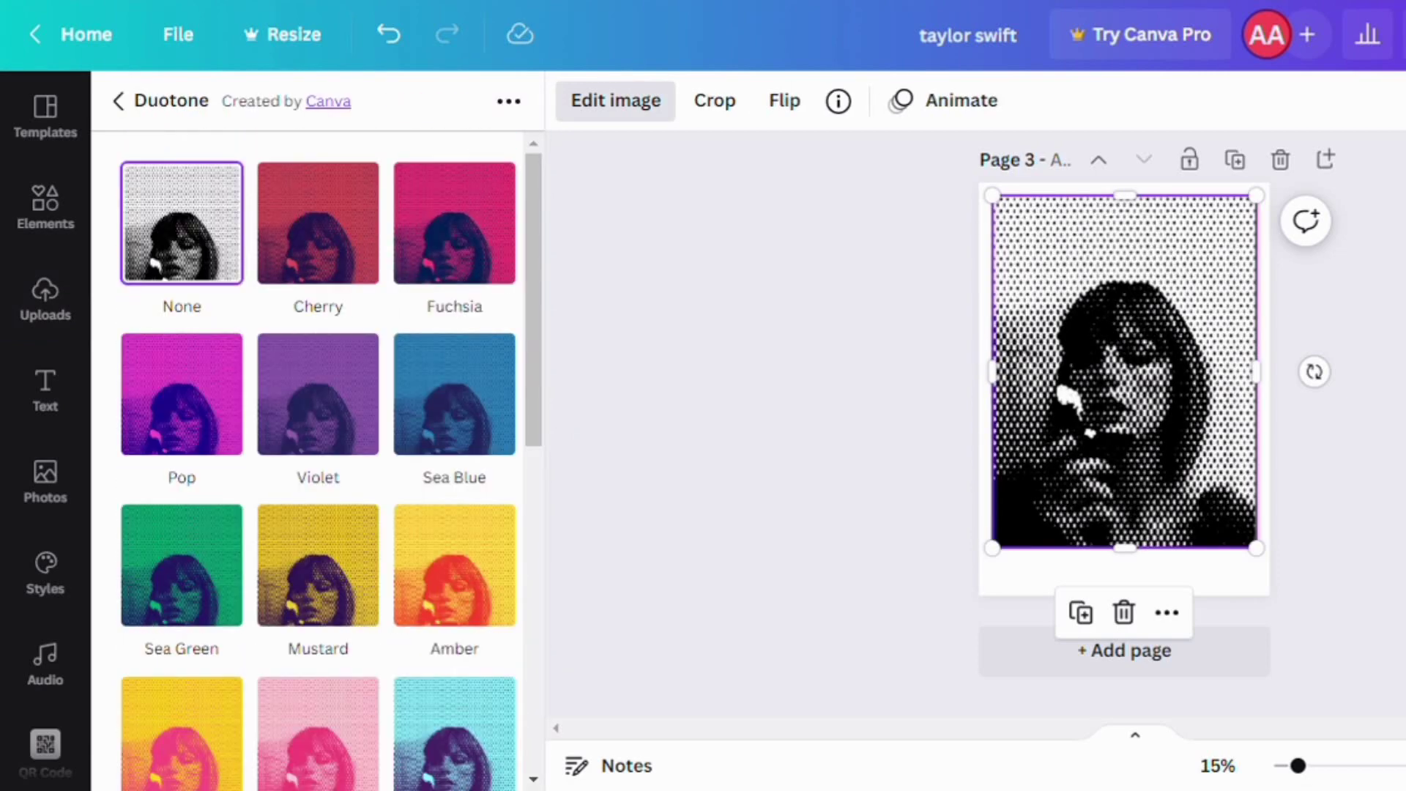
scroll(244, 539, "down", 5)
left_click(141, 552)
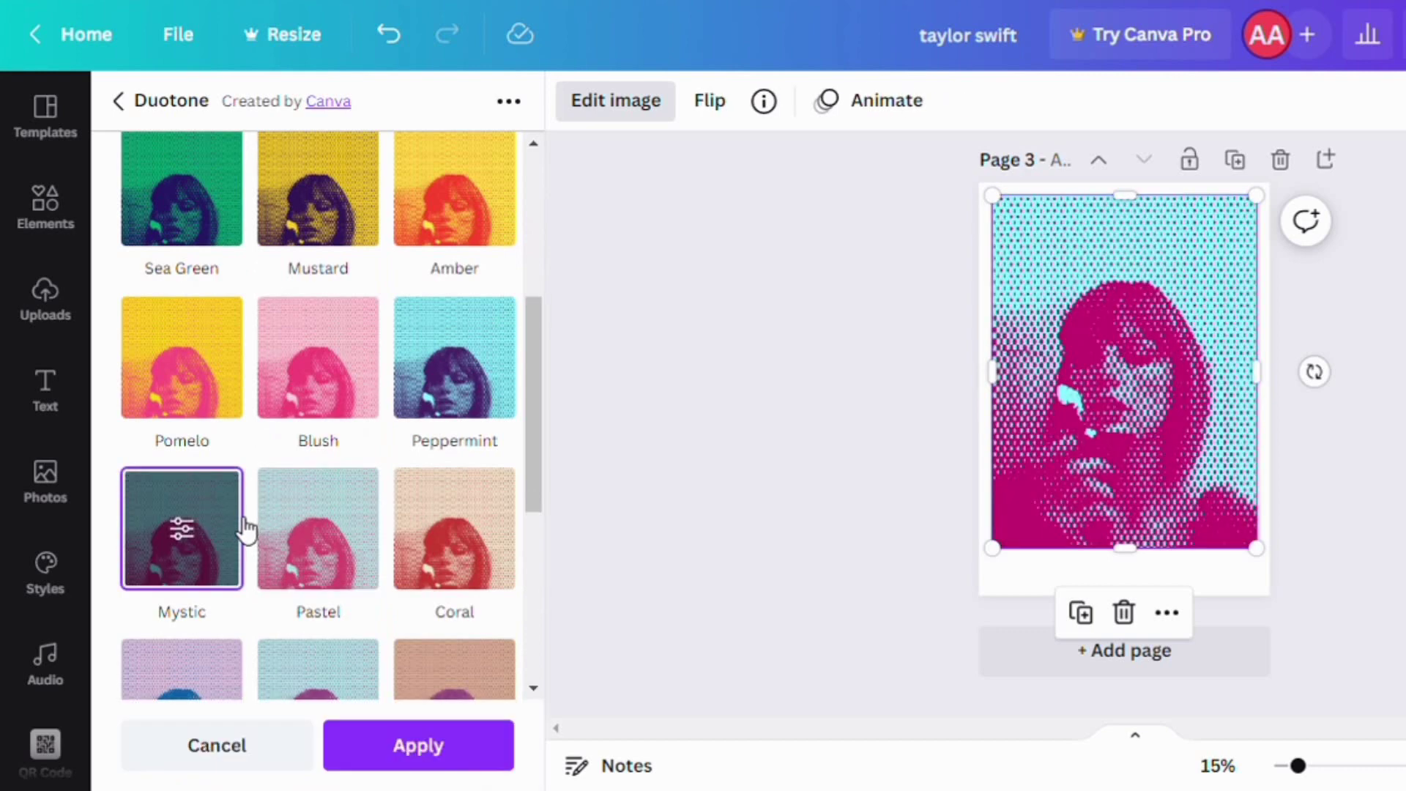
Try the Lavender and Peppermint duotones on the portrait and compare them with Mystic
scroll(246, 526, "down", 3)
left_click(217, 463)
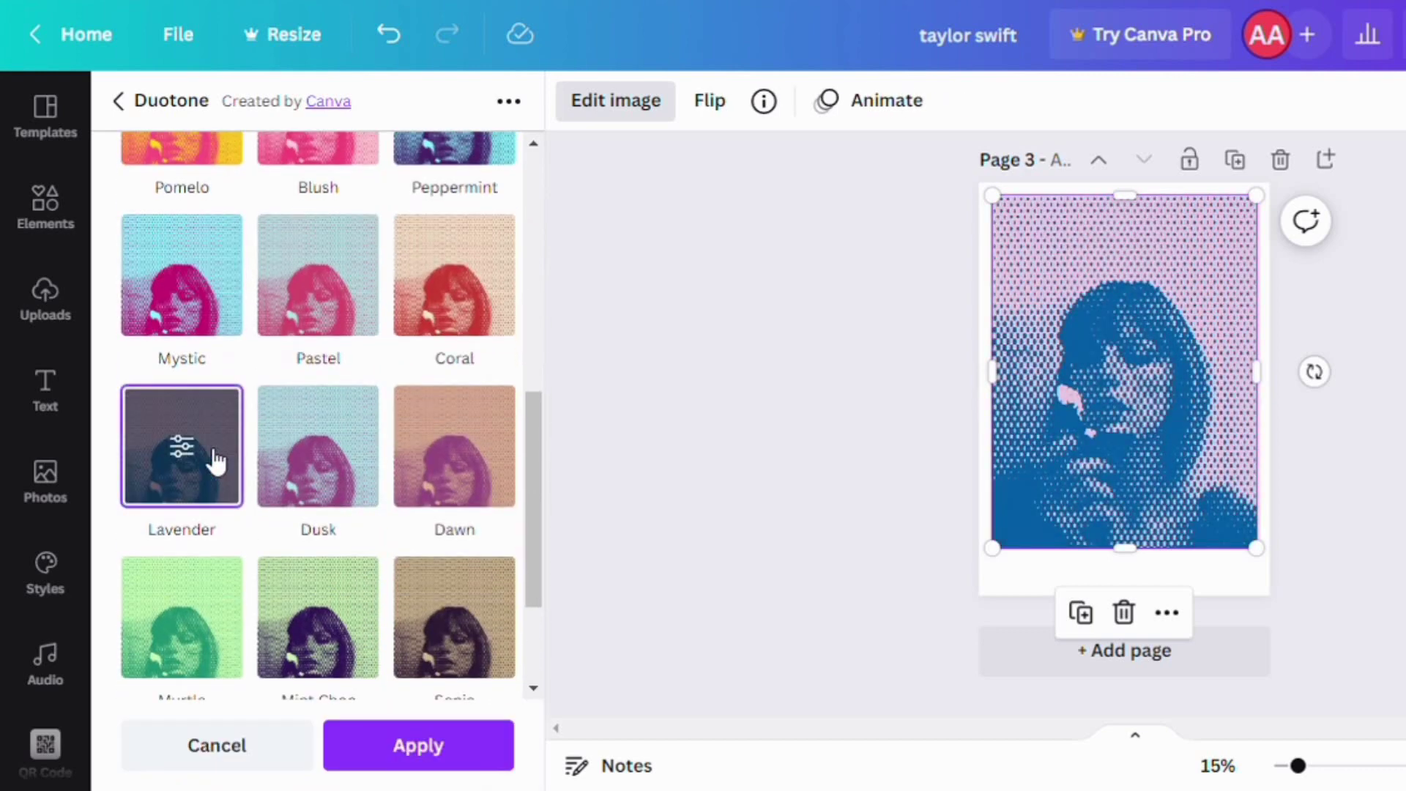
scroll(216, 463, "down", 3)
scroll(209, 443, "up", 4)
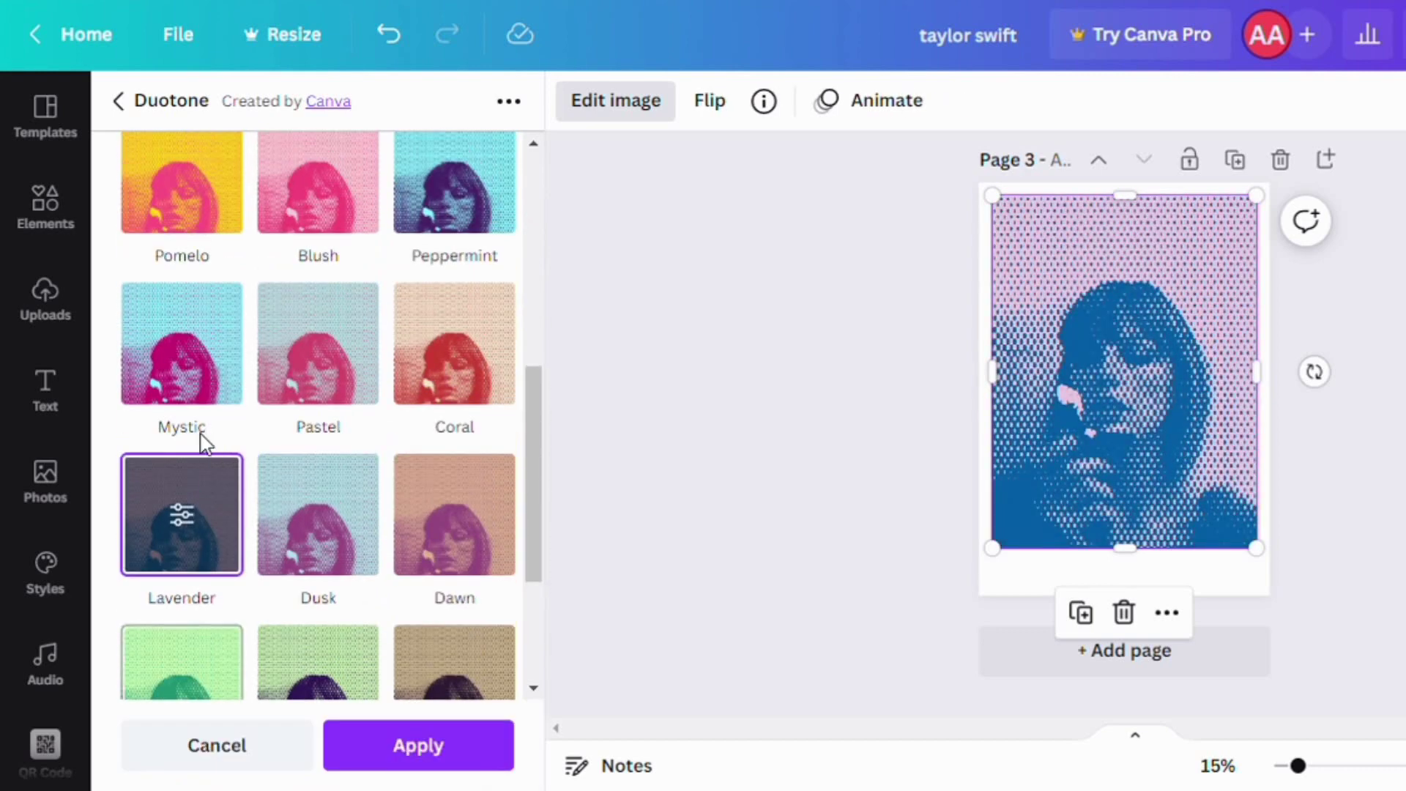
left_click(202, 366)
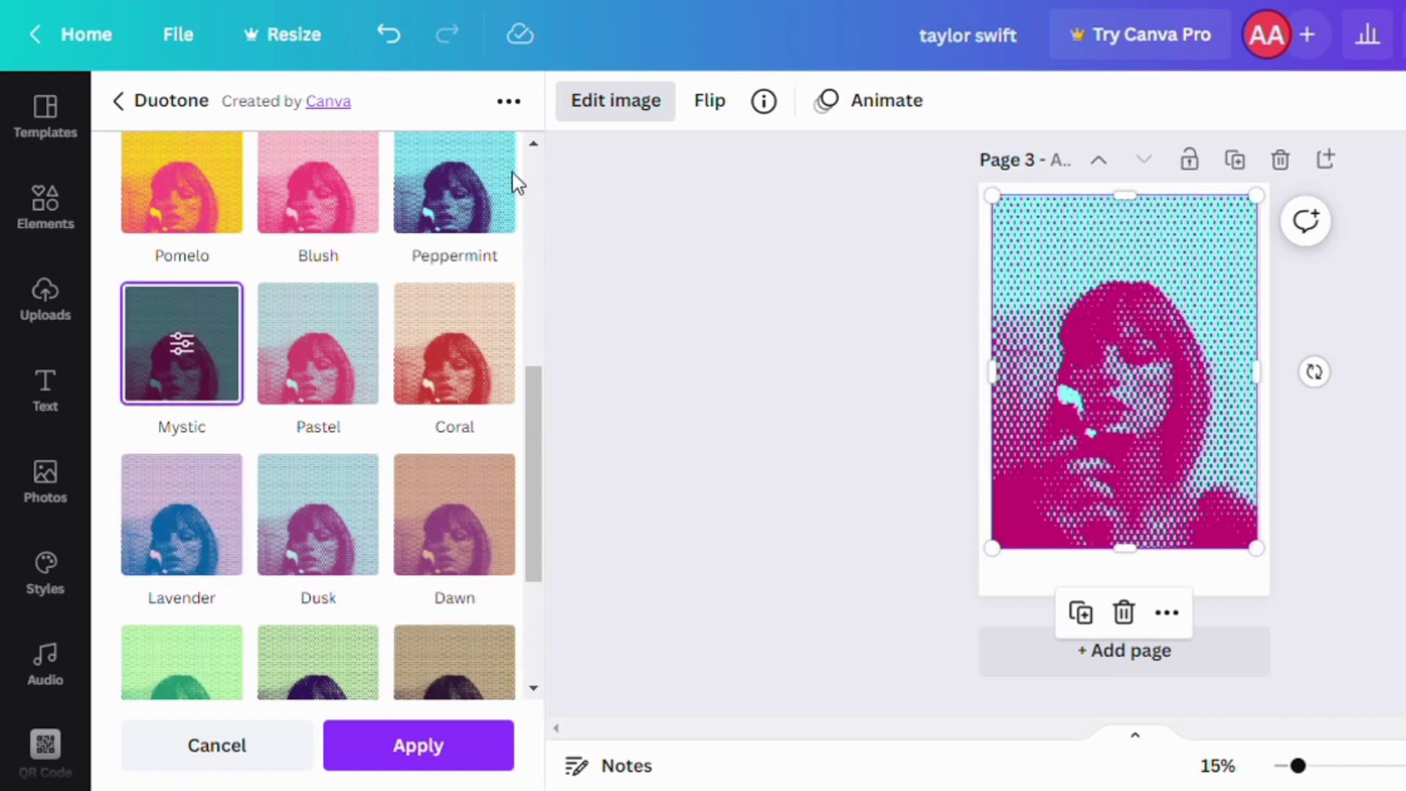
left_click(454, 183)
scroll(455, 191, "up", 1)
left_click(198, 386)
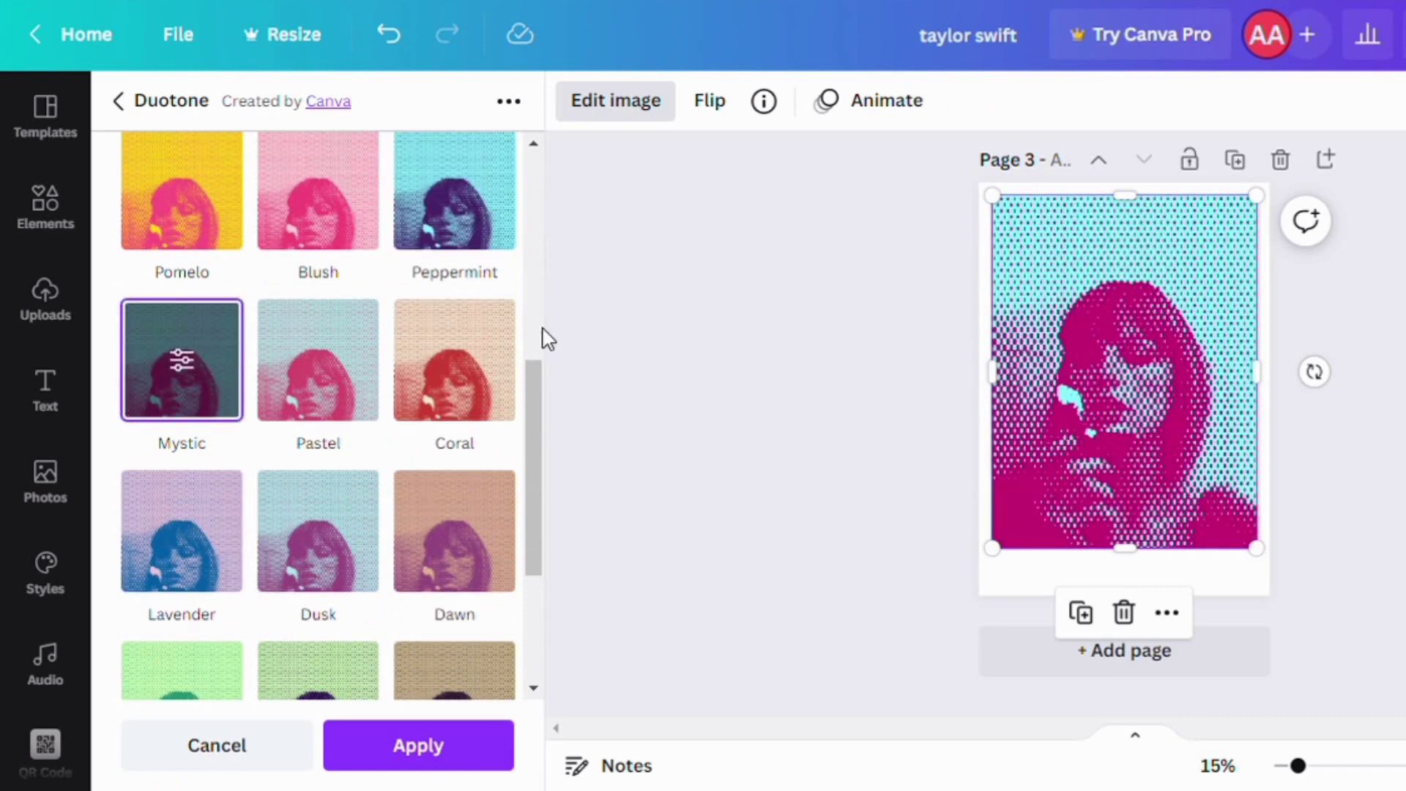
left_click(455, 227)
Apply the Mystic duotone to the halftone portrait
left_click(211, 375)
left_click(434, 760)
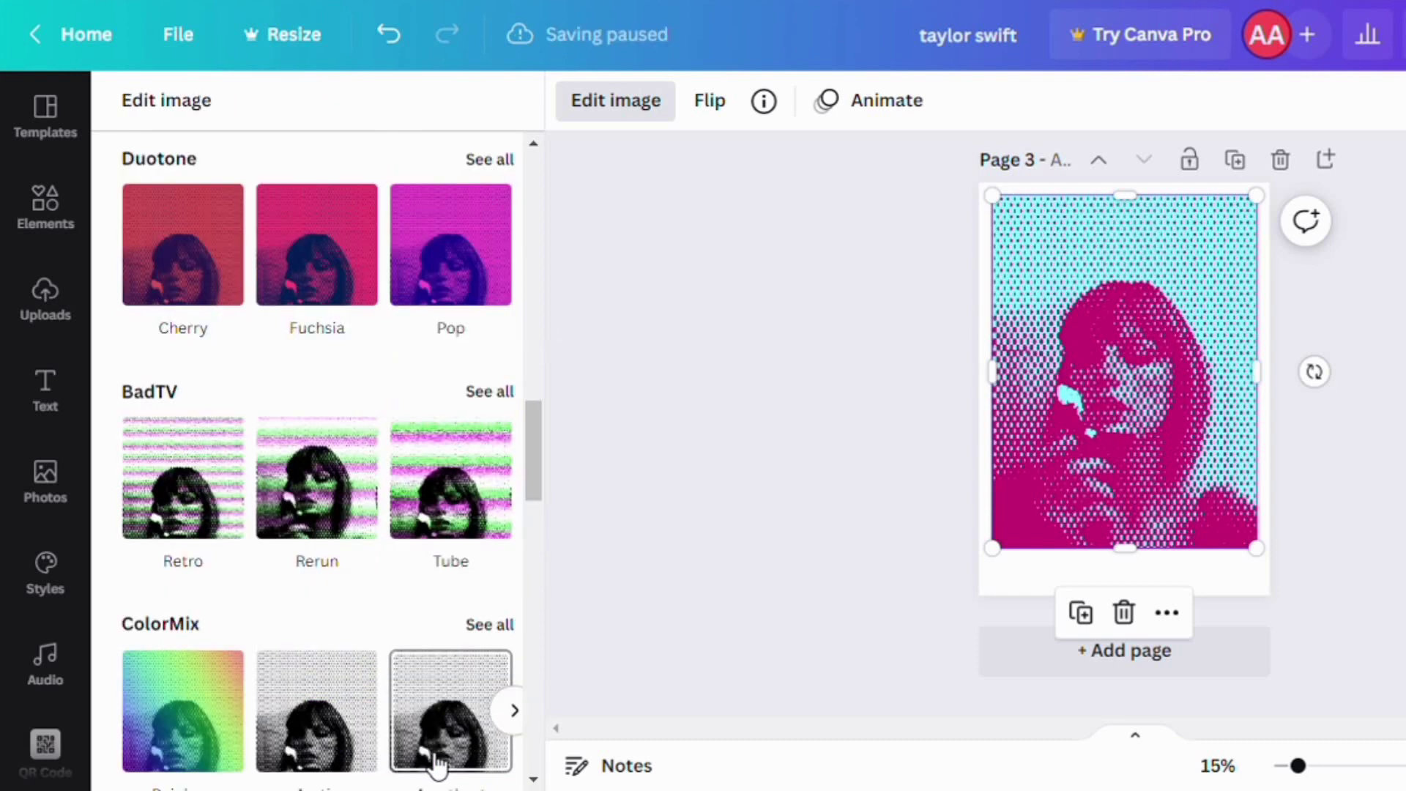
Try a retro TV frame graphic over the portrait, and delete it again
left_click(45, 209)
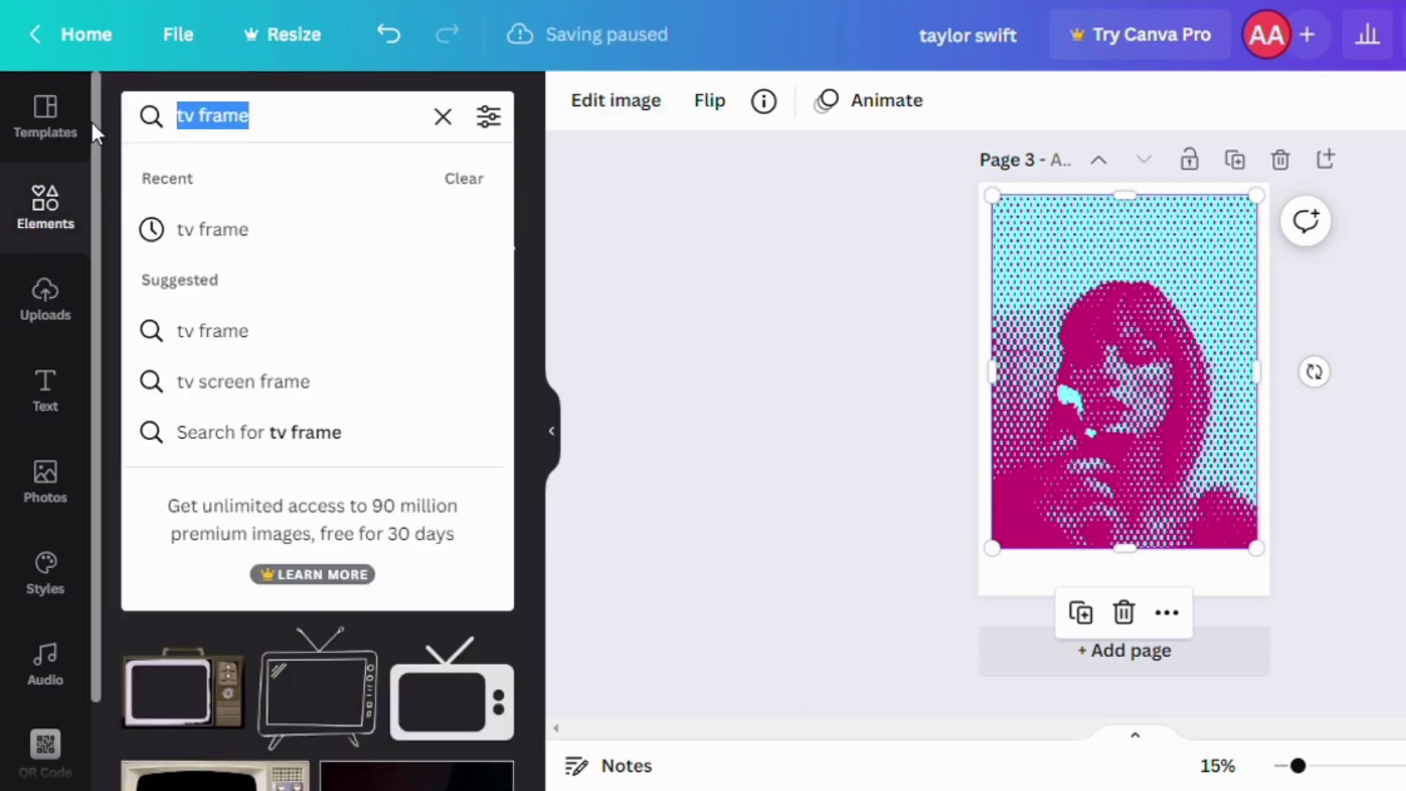
left_click(826, 377)
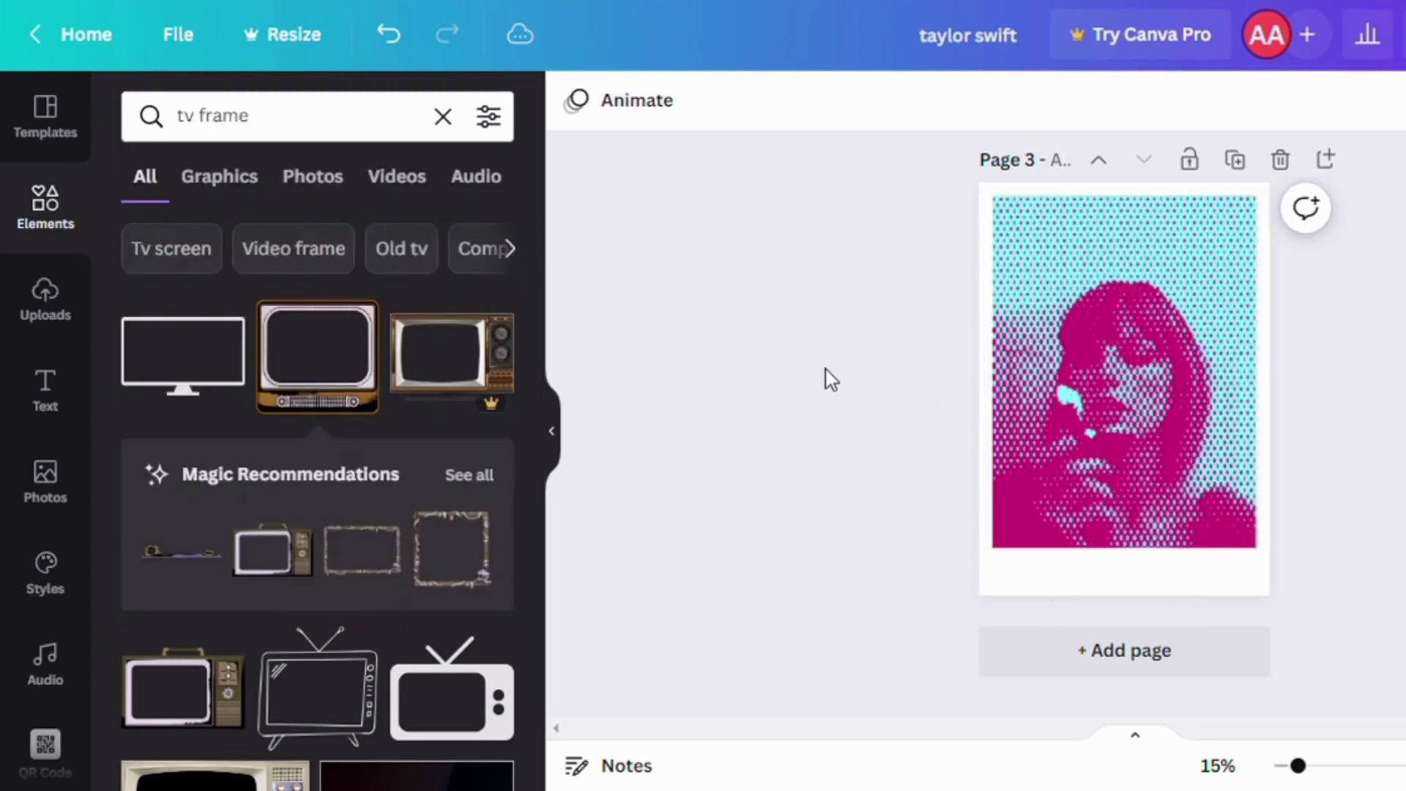
left_click(307, 364)
left_click_drag(1191, 455, 1180, 444)
left_click_drag(1146, 422, 1231, 544)
key("Delete")
Search the elements library for "rectangle" and browse the available shapes
left_click(124, 111)
type("rectangle")
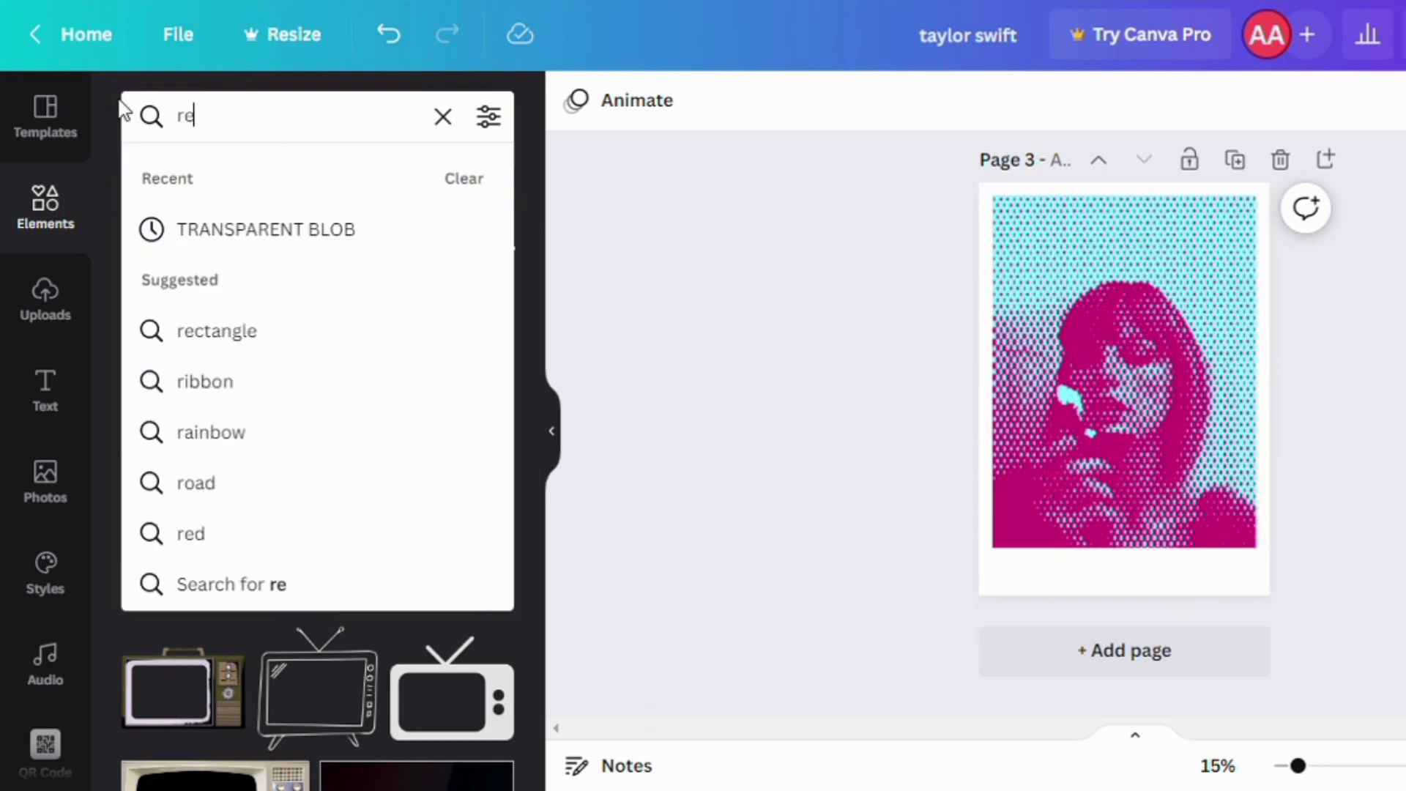
key("Return")
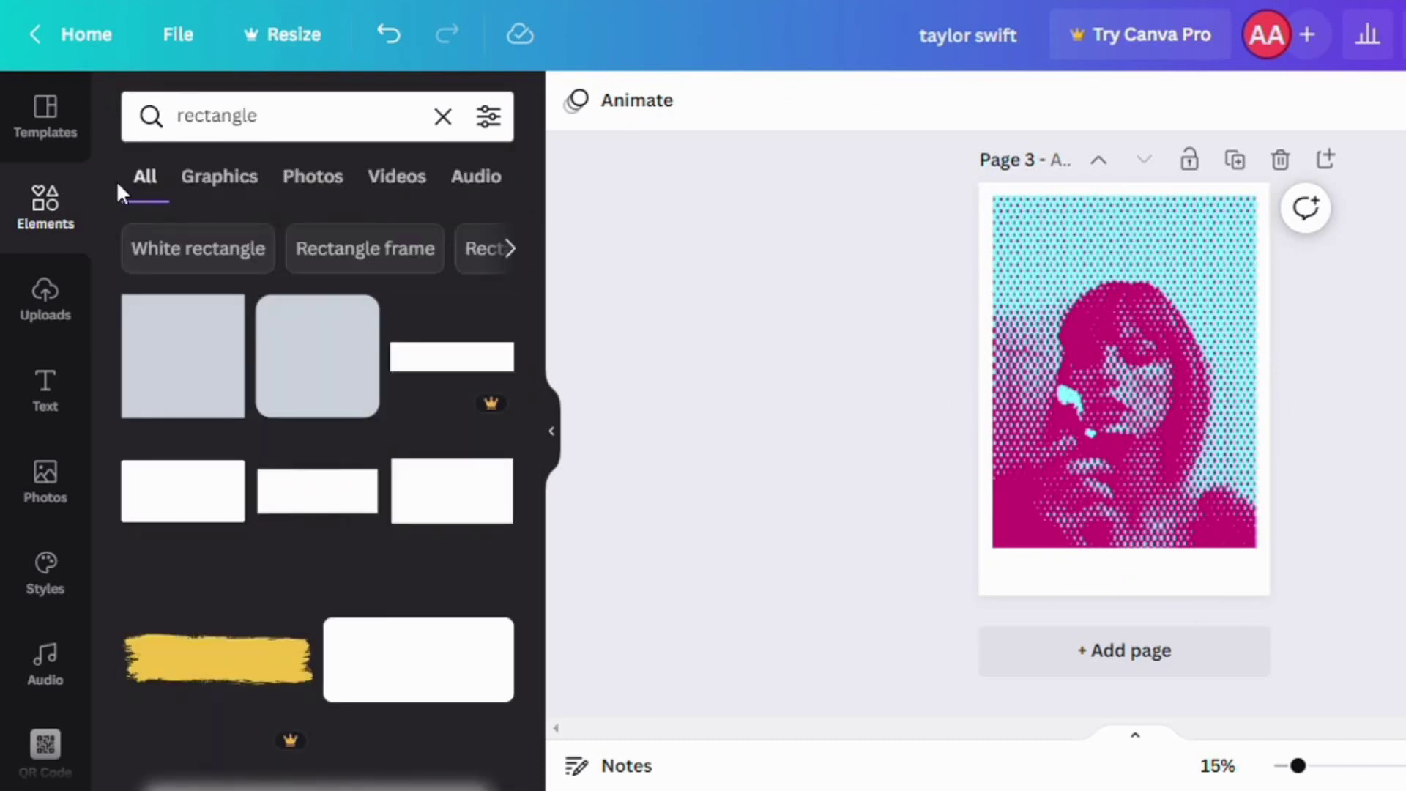
scroll(195, 464, "down", 5)
Search the elements for "line", add a plain straight line, and place it at the portrait's top-left corner along the upper edge
left_click(443, 117)
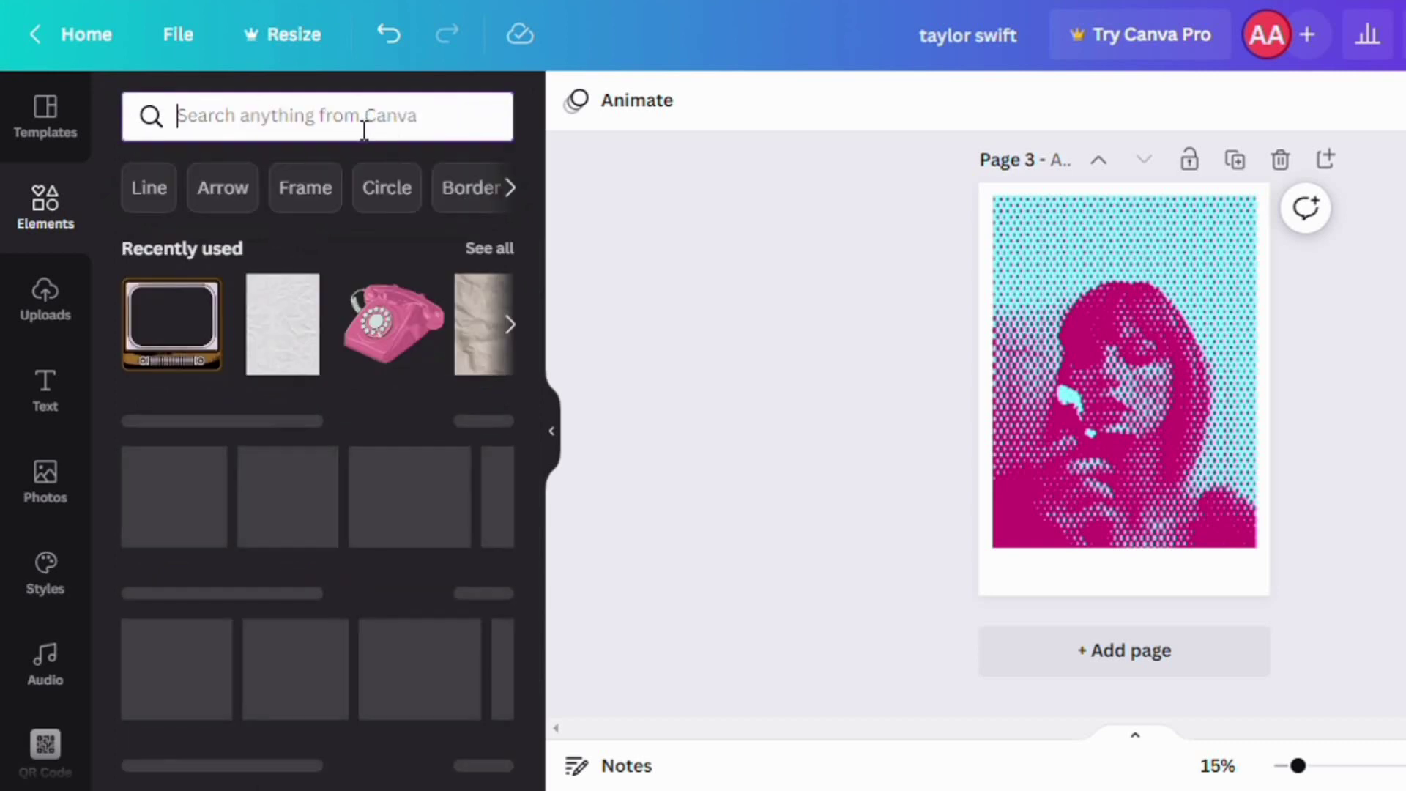
type("line")
key("Return")
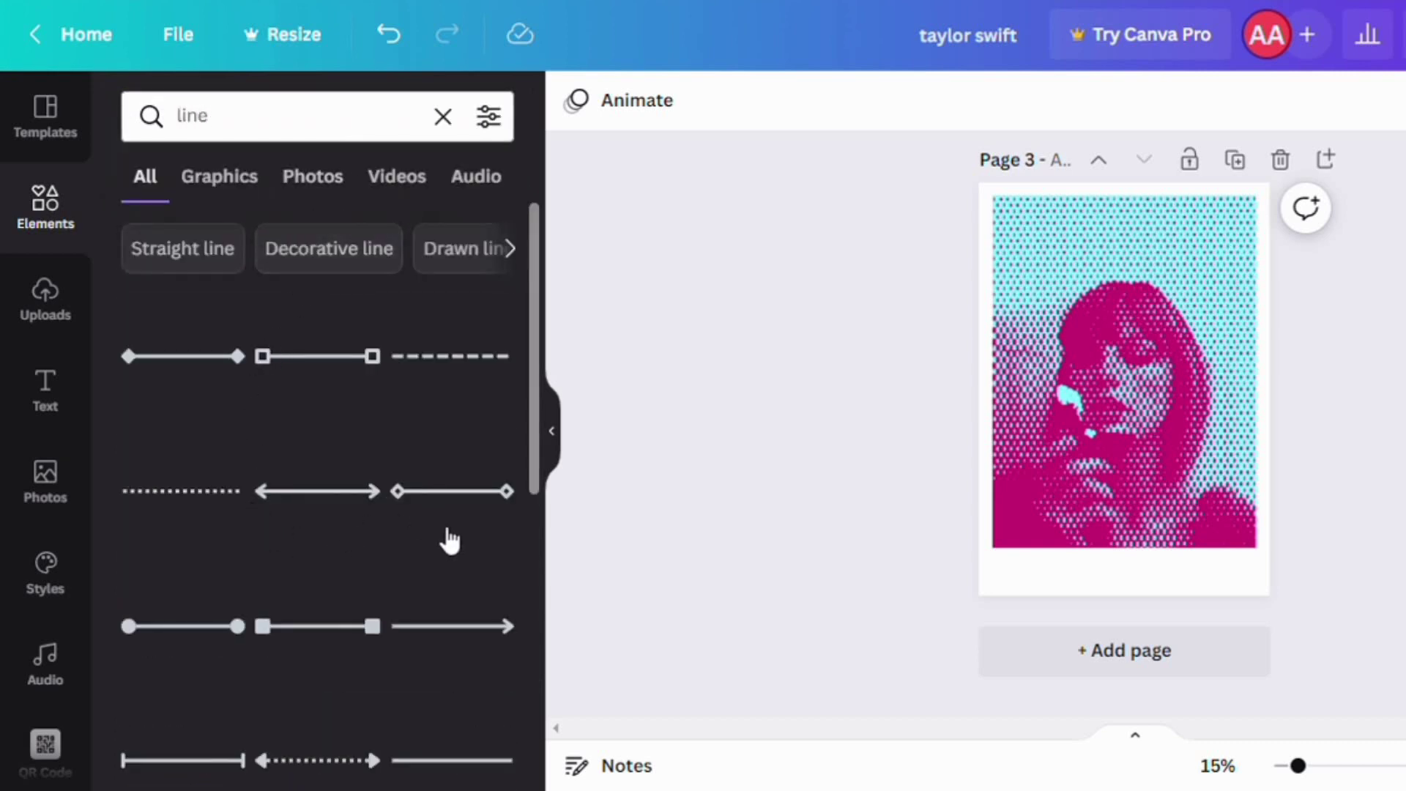
scroll(416, 476, "down", 4)
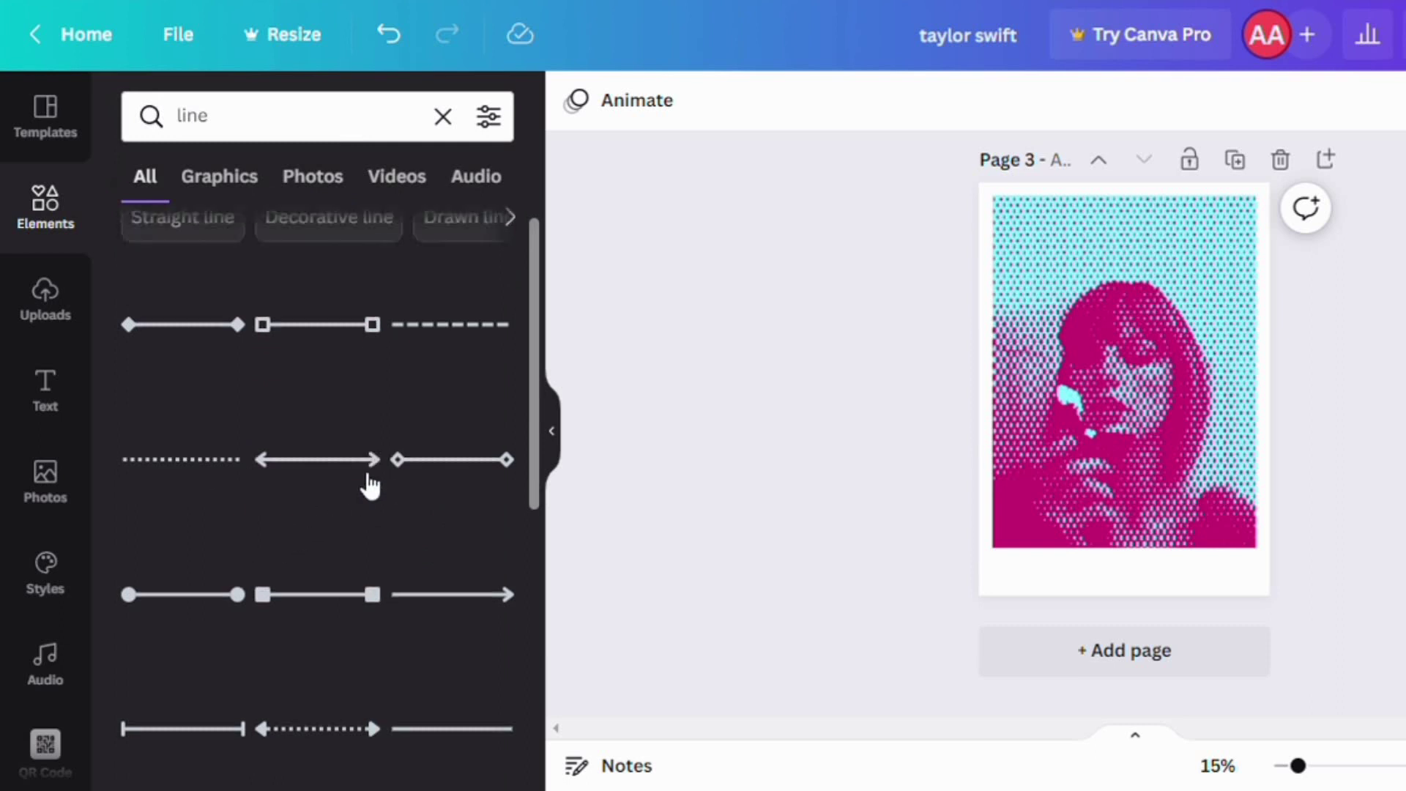
left_click(467, 509)
left_click_drag(1166, 472, 1067, 279)
left_click_drag(1064, 155, 1078, 155)
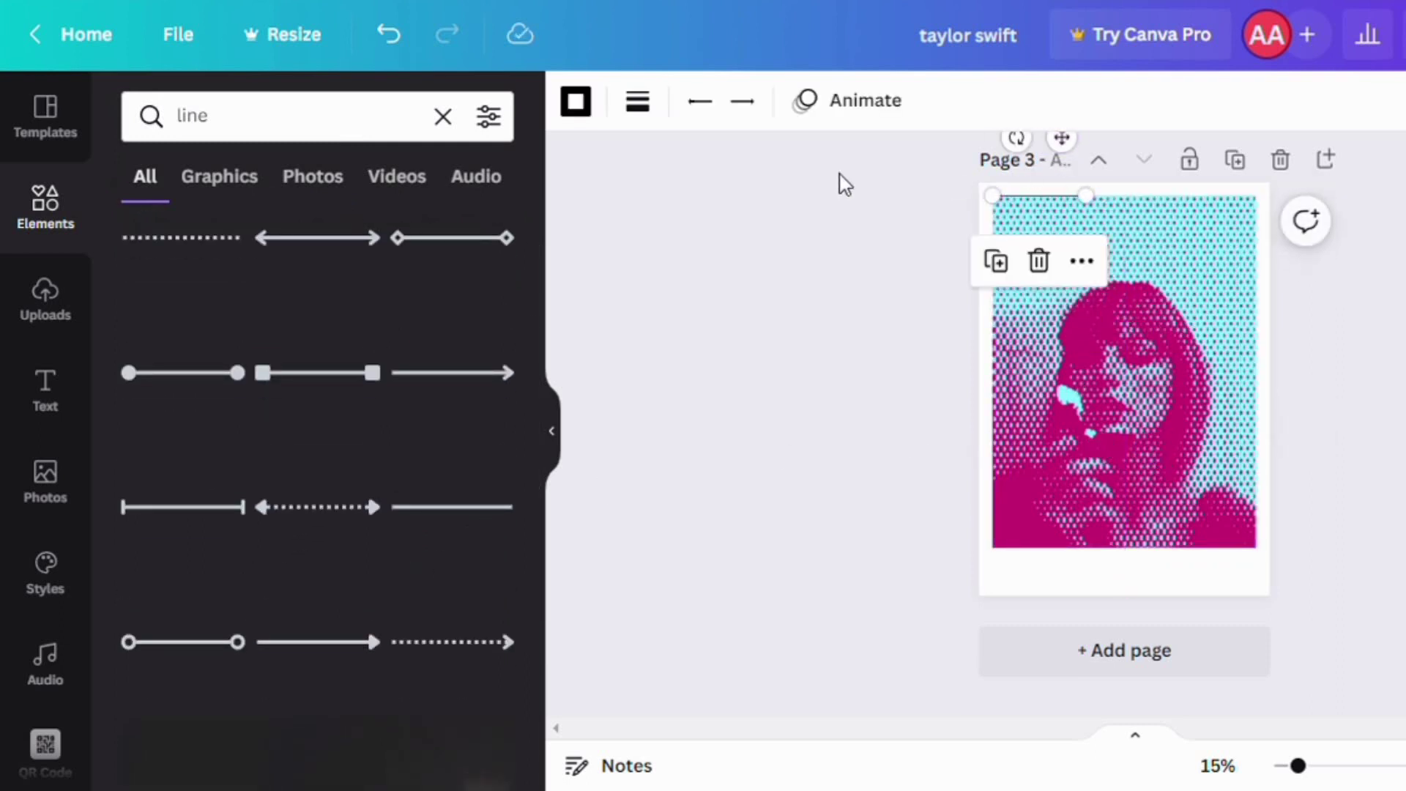
Set the line's weight to 18 and recolour it with the magenta from the portrait's photo colours
left_click_drag(1297, 766, 1351, 766)
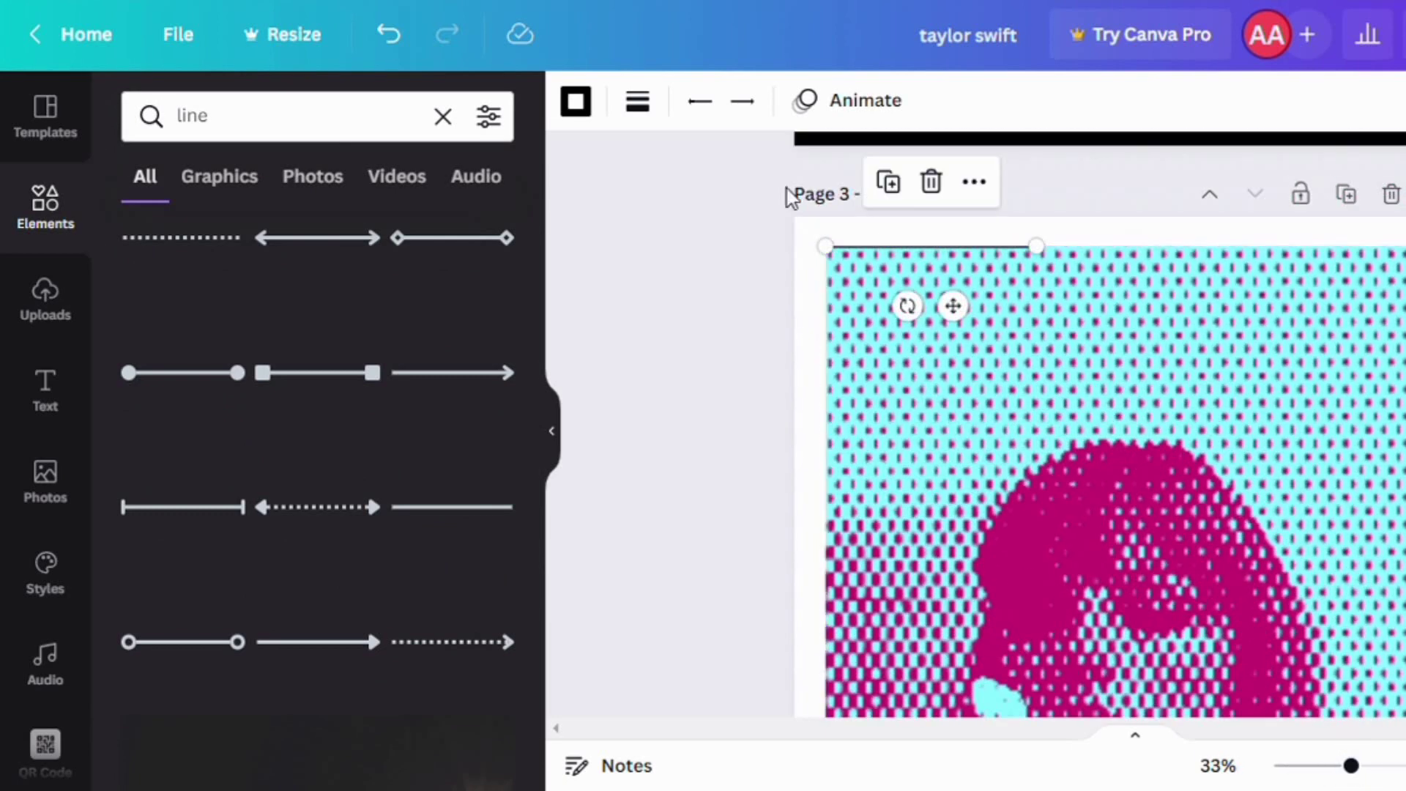
left_click(637, 103)
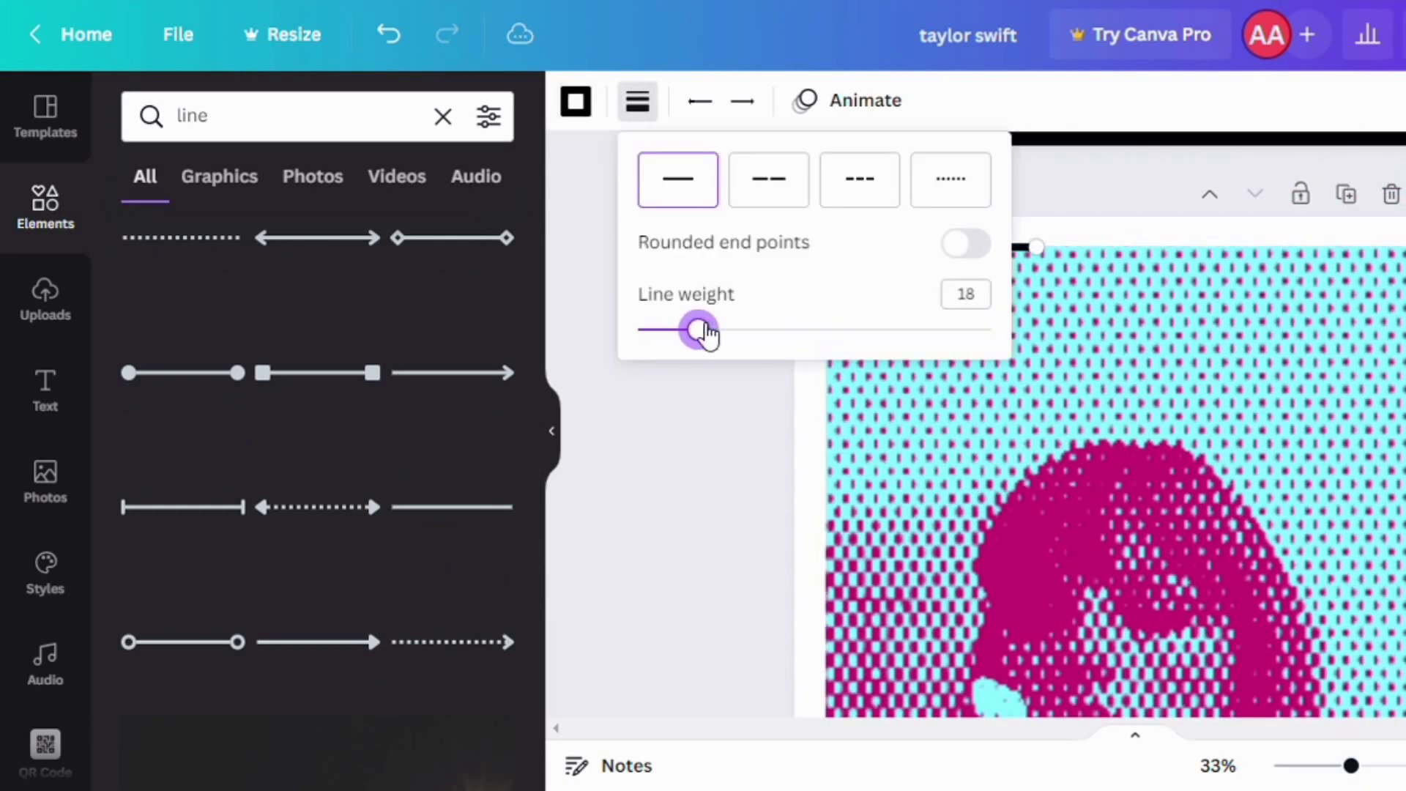
left_click(576, 101)
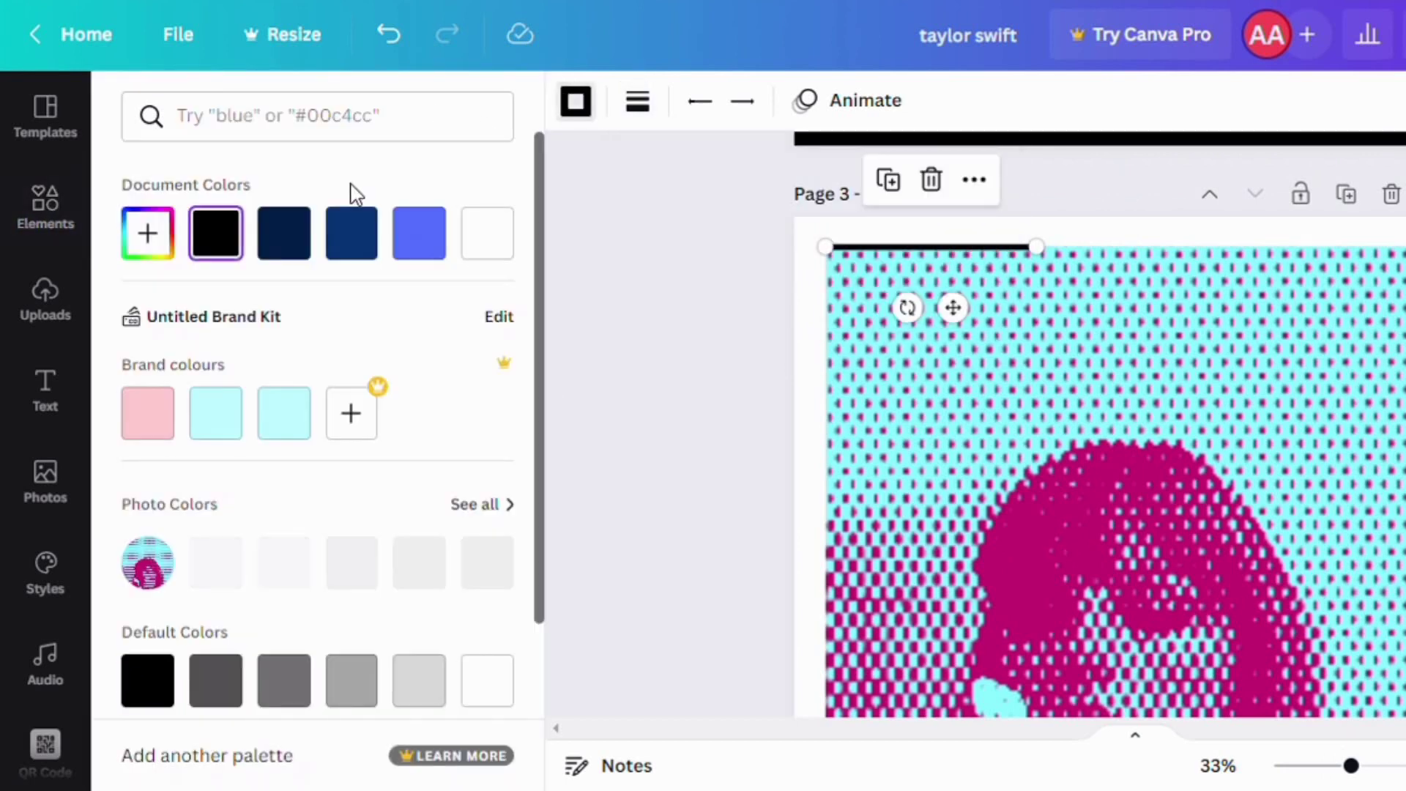
left_click(285, 563)
left_click(779, 354)
left_click(982, 249)
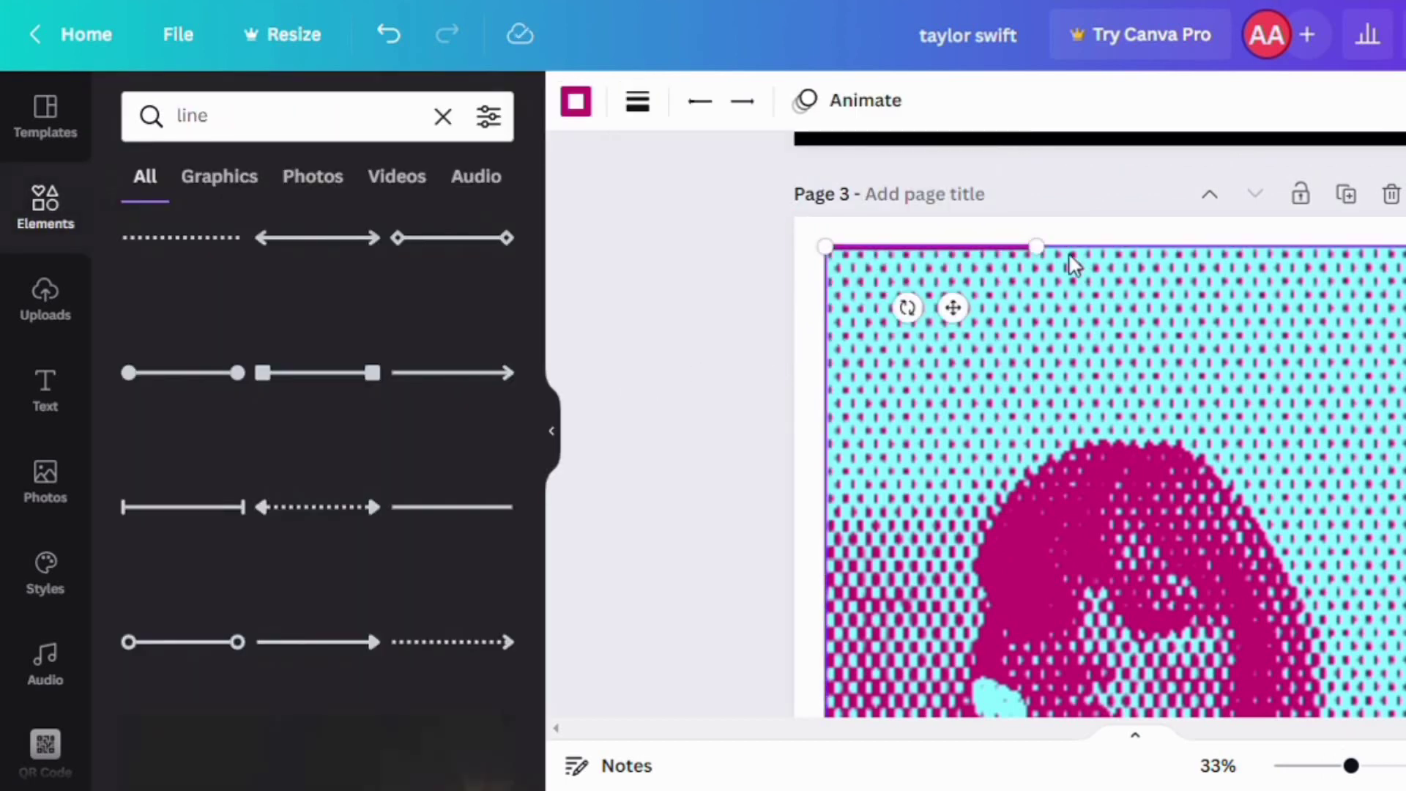
Extend the magenta line across the portrait's full top edge and fit a rotated duplicate down its left edge
left_click_drag(1036, 246, 1402, 247)
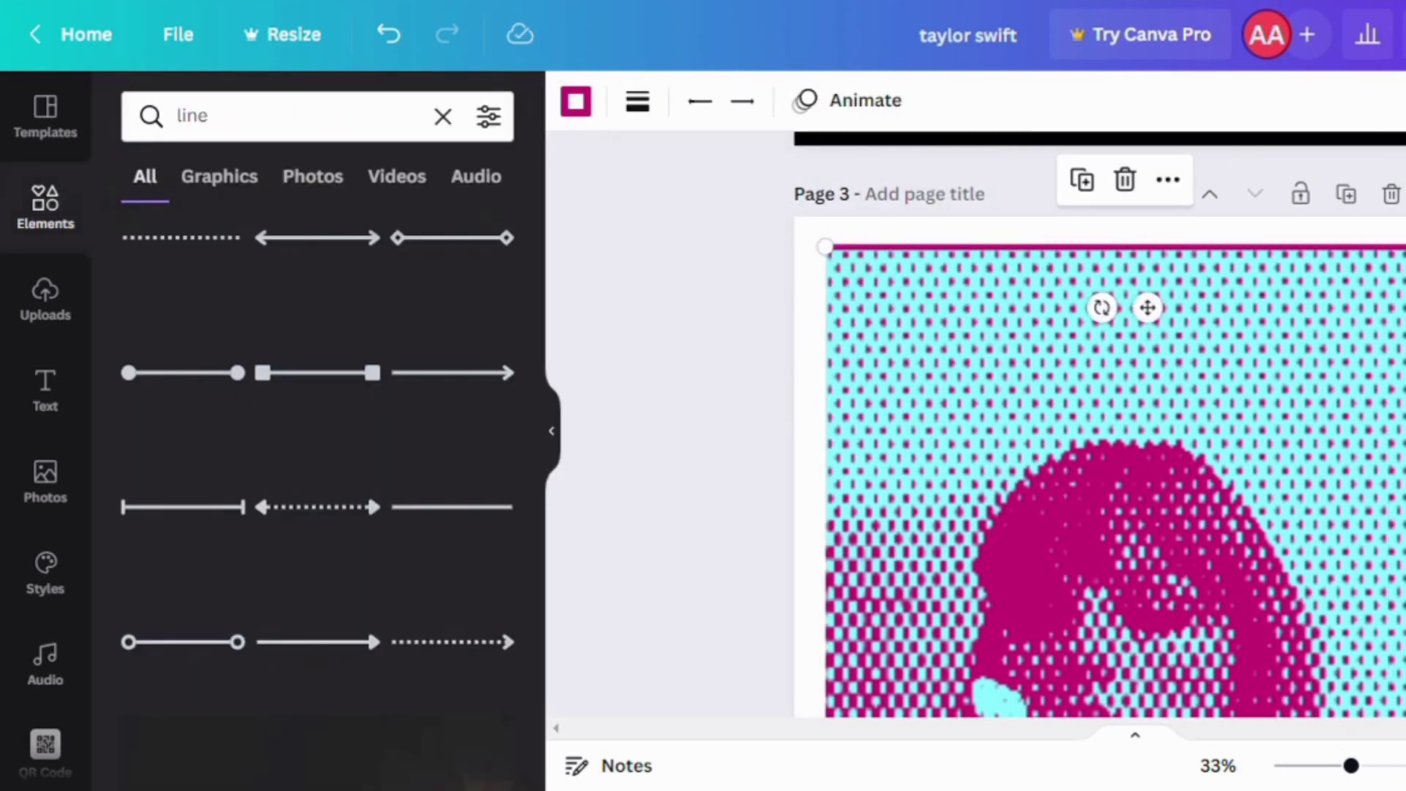
key("ctrl+d")
left_click_drag(1353, 766, 1291, 766)
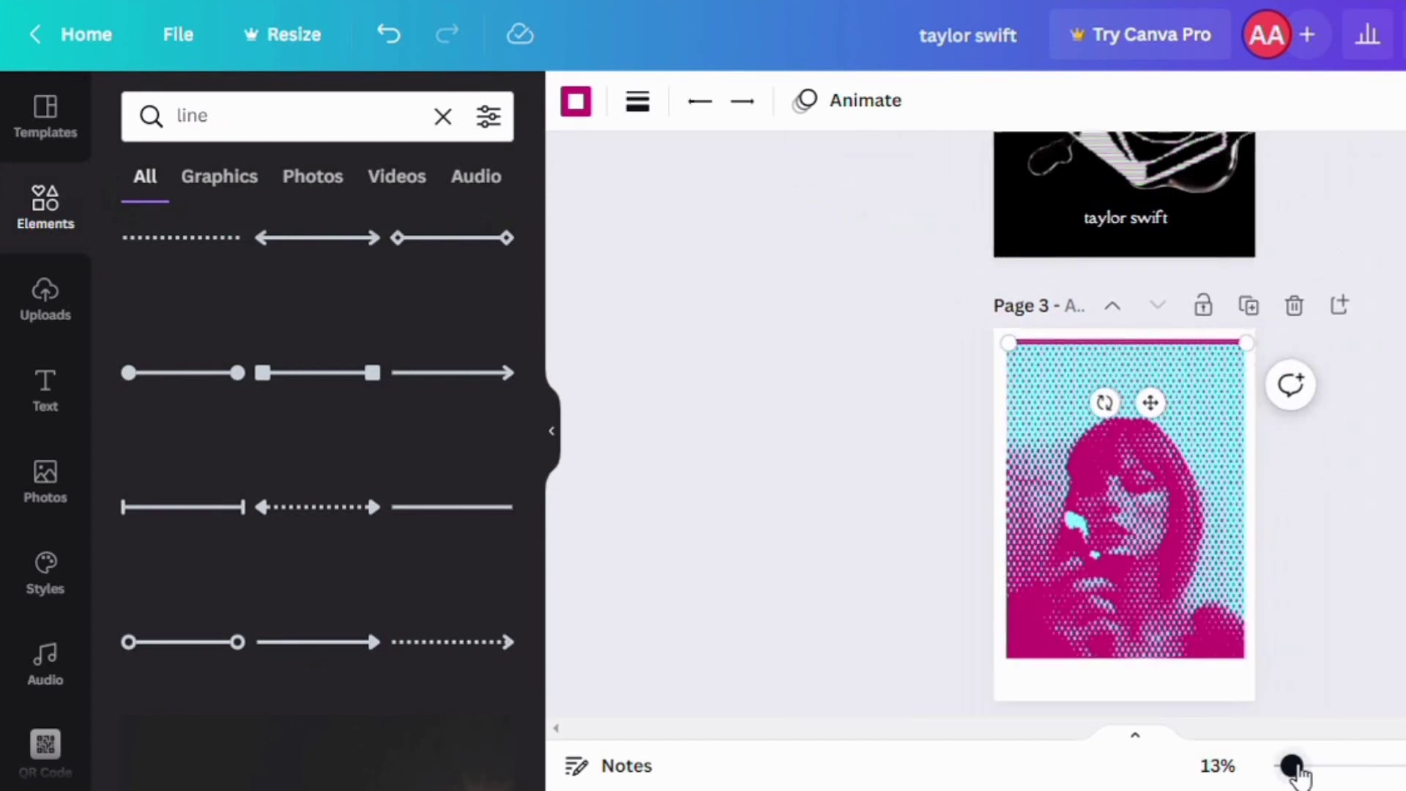
left_click_drag(1106, 402, 977, 499)
left_click_drag(955, 435, 956, 454)
left_click_drag(1015, 571, 1015, 649)
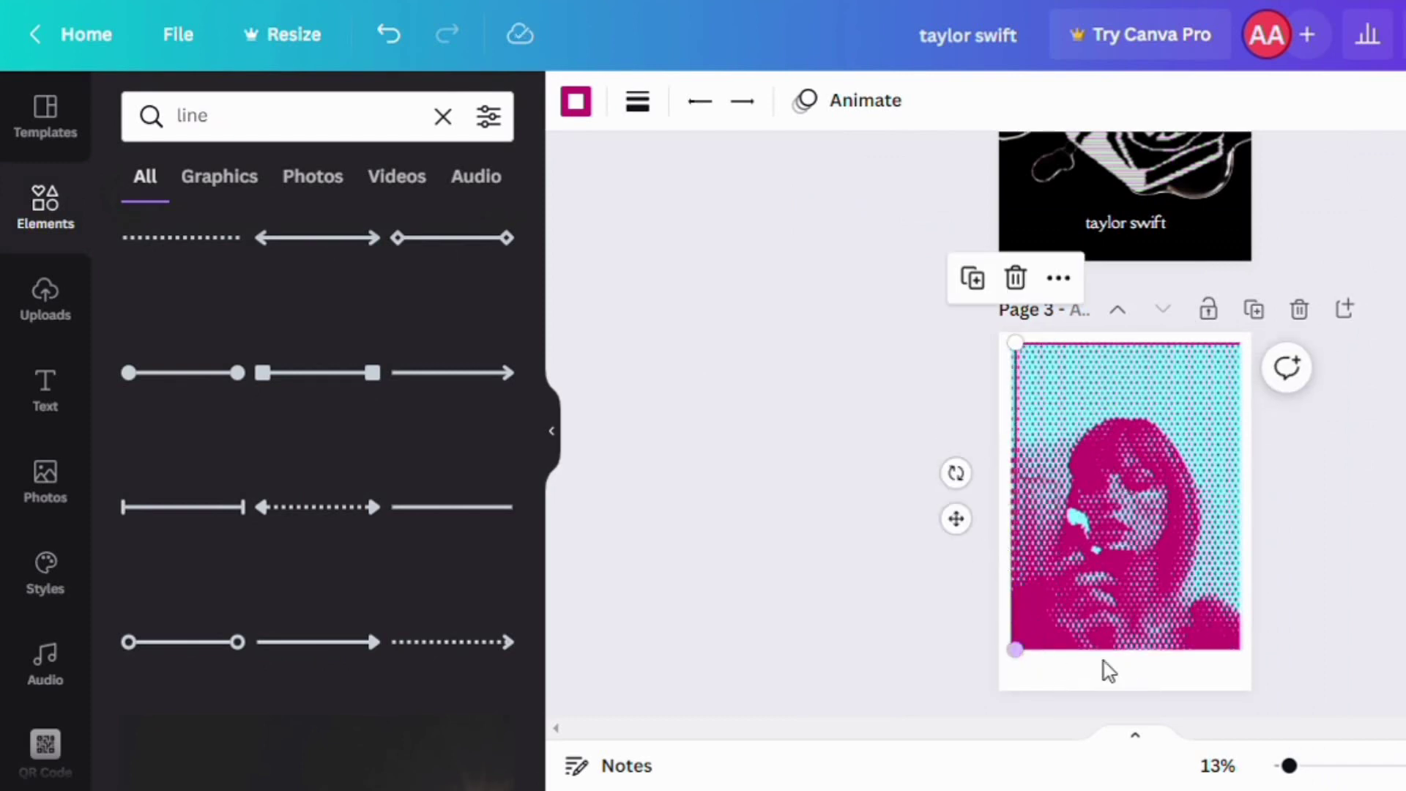
Duplicate the left border line and align the copy along the portrait's right edge
left_click(1252, 604)
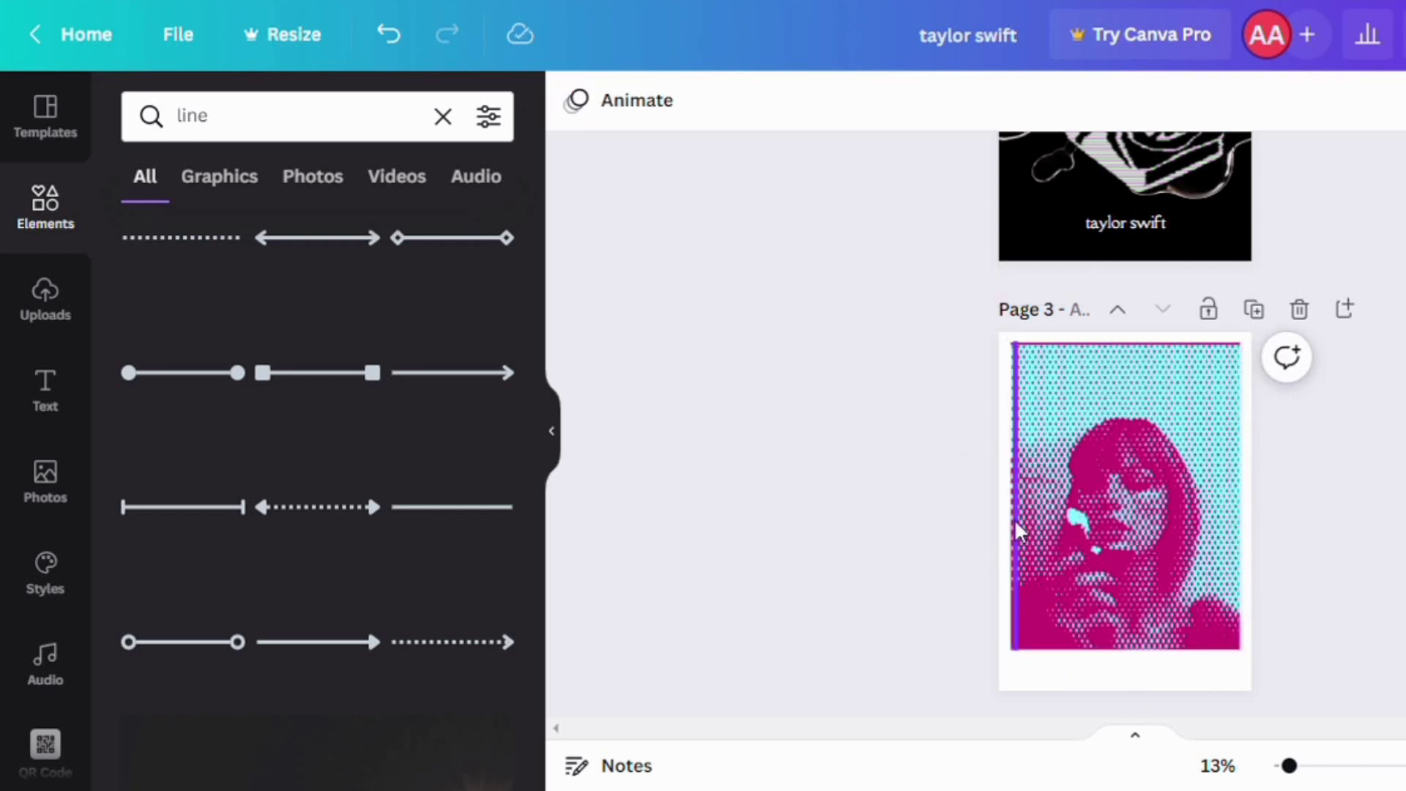
left_click_drag(1016, 528, 1194, 528)
left_click(1278, 571)
left_click(1008, 411)
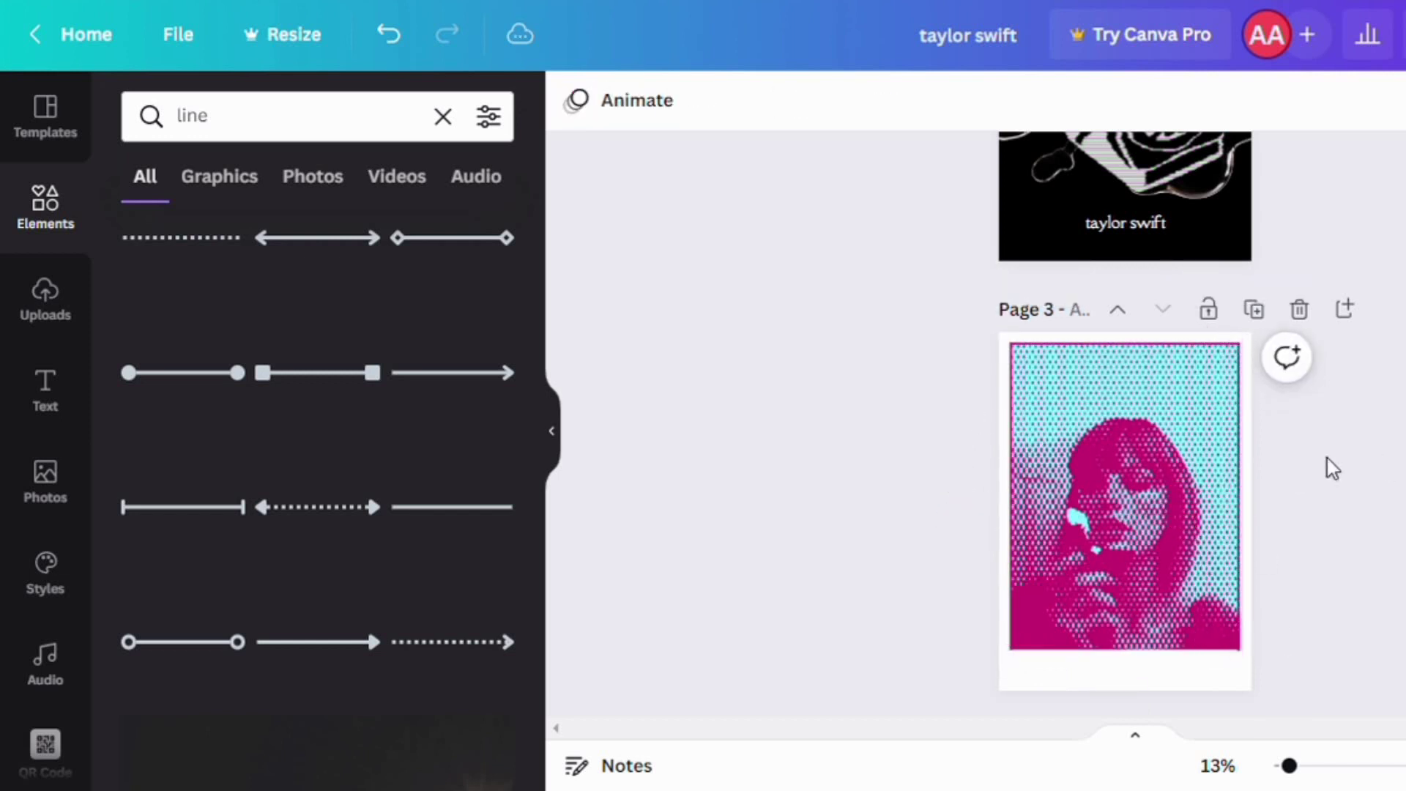
left_click(1278, 466)
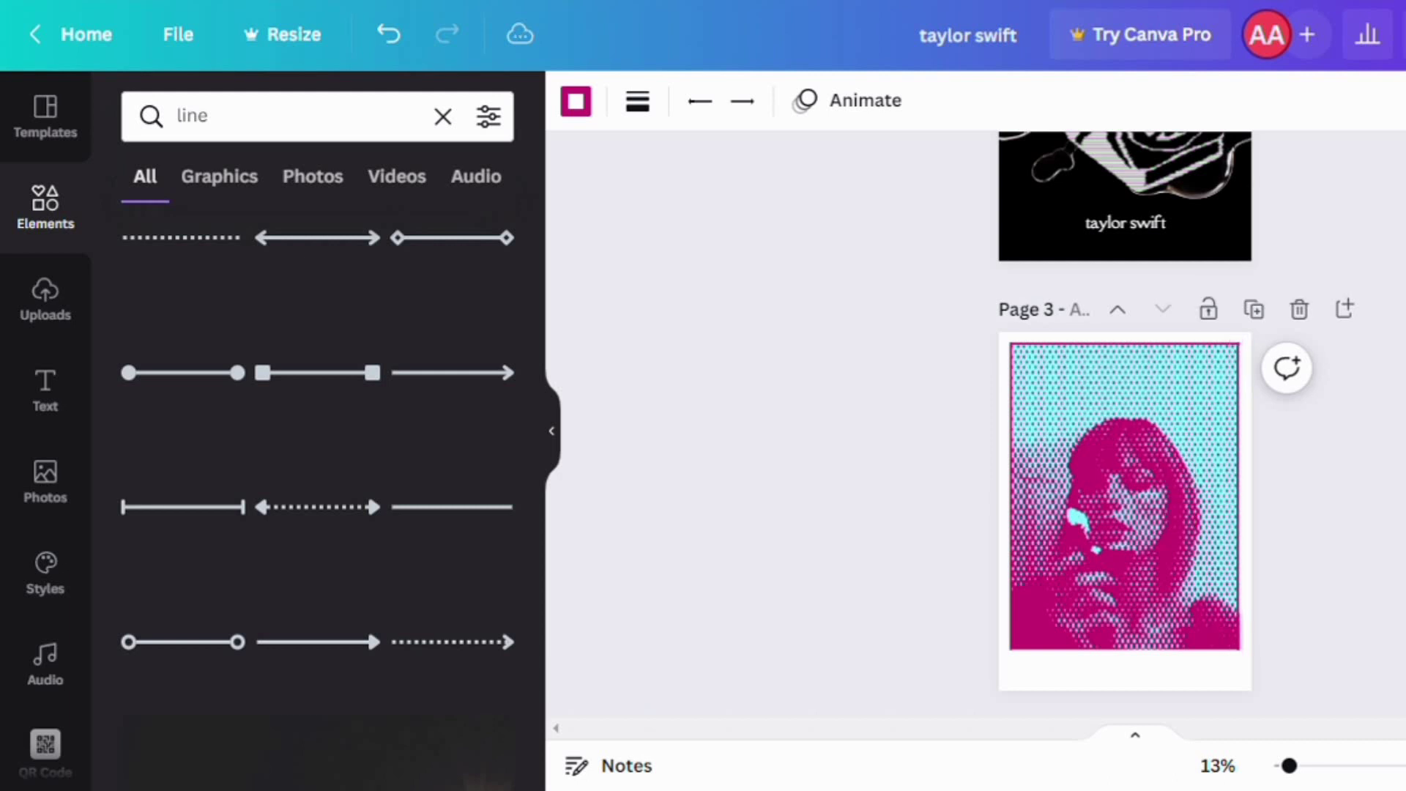
left_click(1240, 433)
left_click(1338, 452)
Duplicate the top border line and align the copy along the portrait's bottom edge to close the frame
left_click(1211, 351)
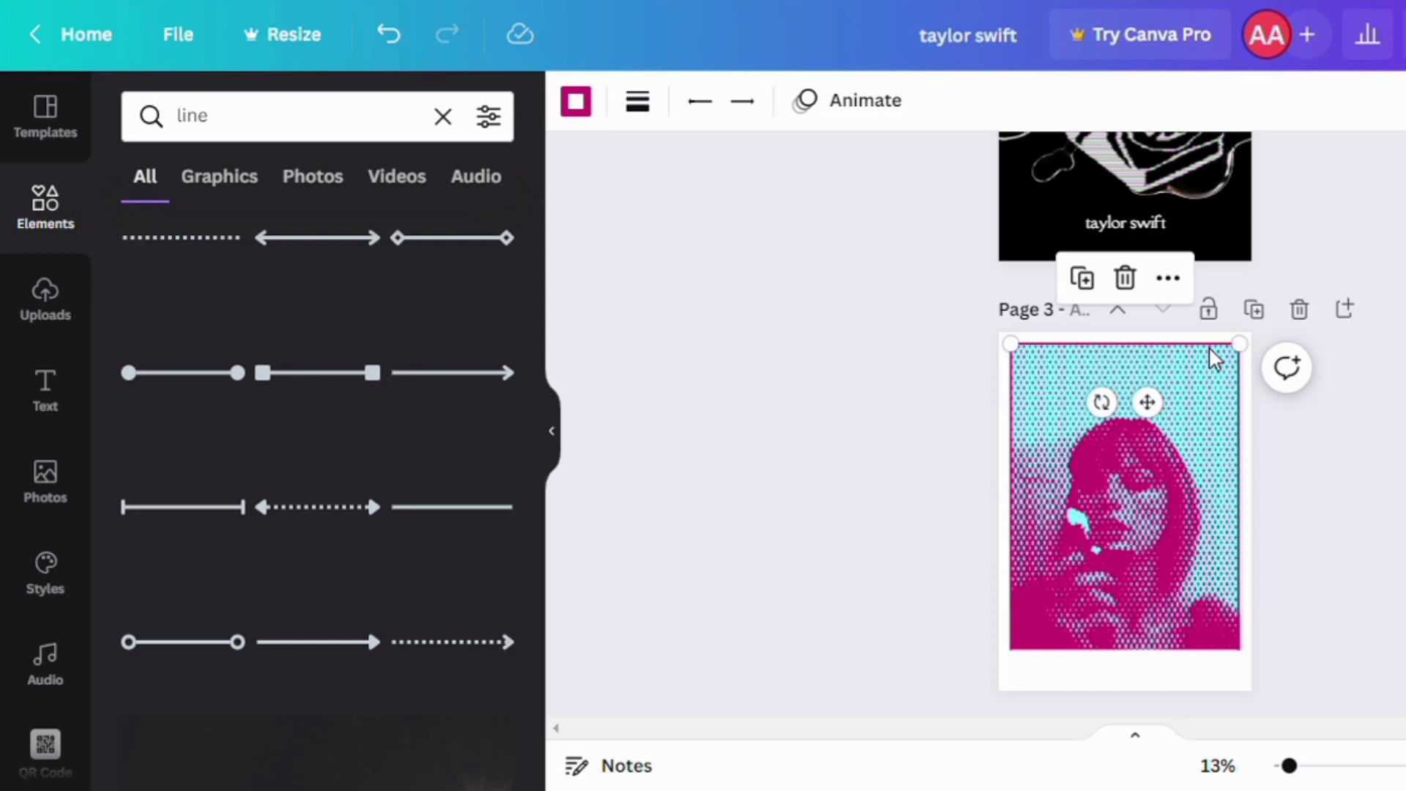
left_click_drag(1147, 402, 1135, 707)
left_click(1279, 656)
left_click(1214, 648)
left_click_drag(1214, 648, 1349, 643)
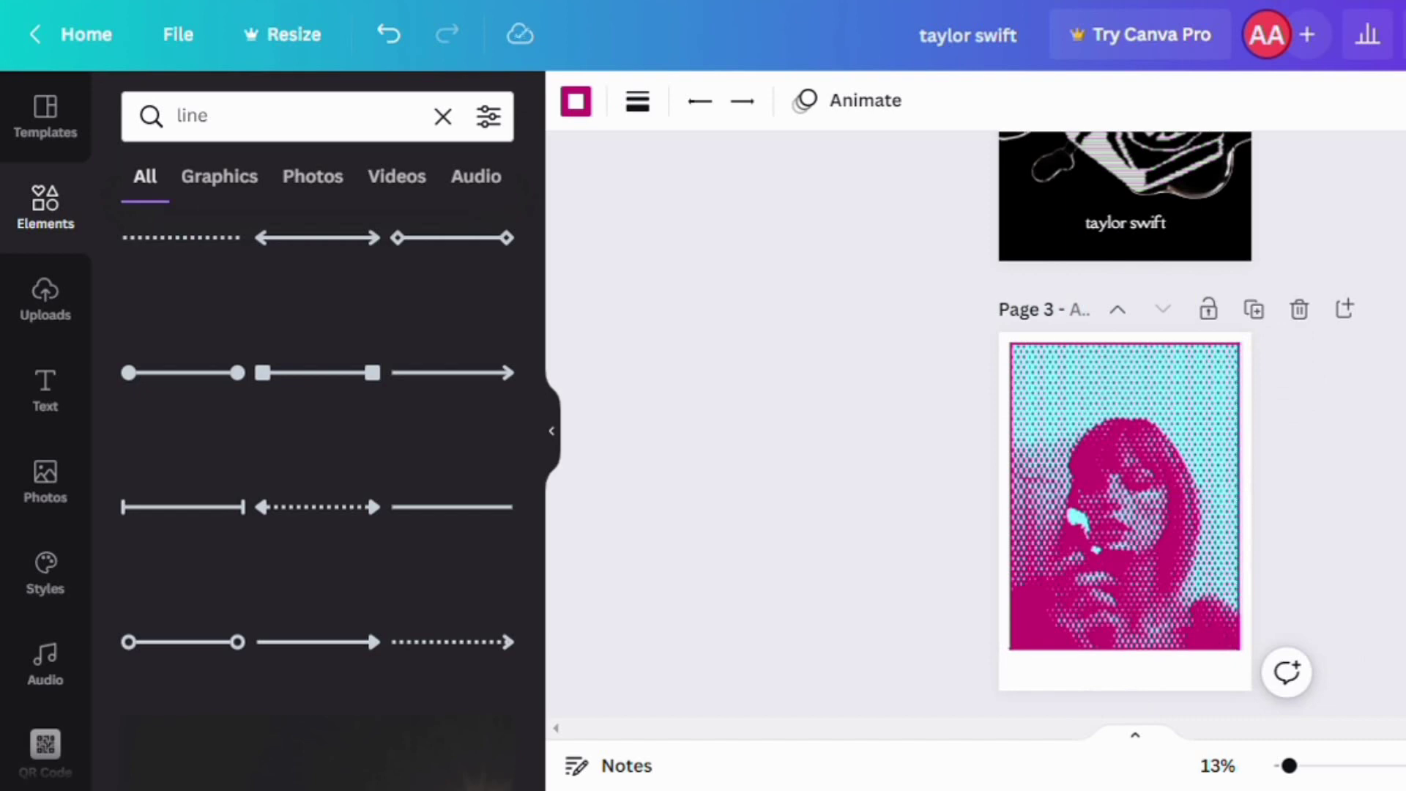
left_click(1349, 642)
Search the elements library for "butterfly"
scroll(1060, 465, "down", 2)
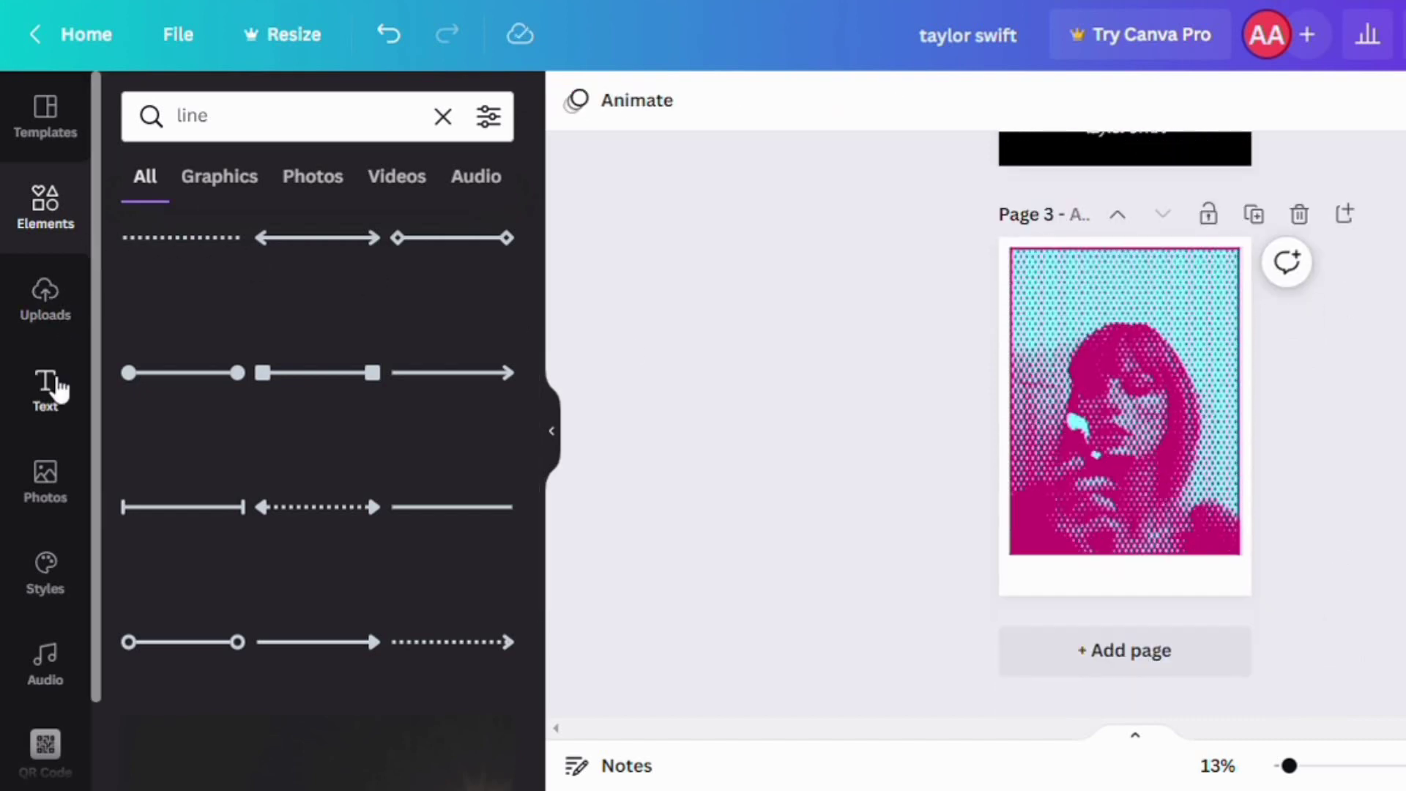
left_click(241, 121)
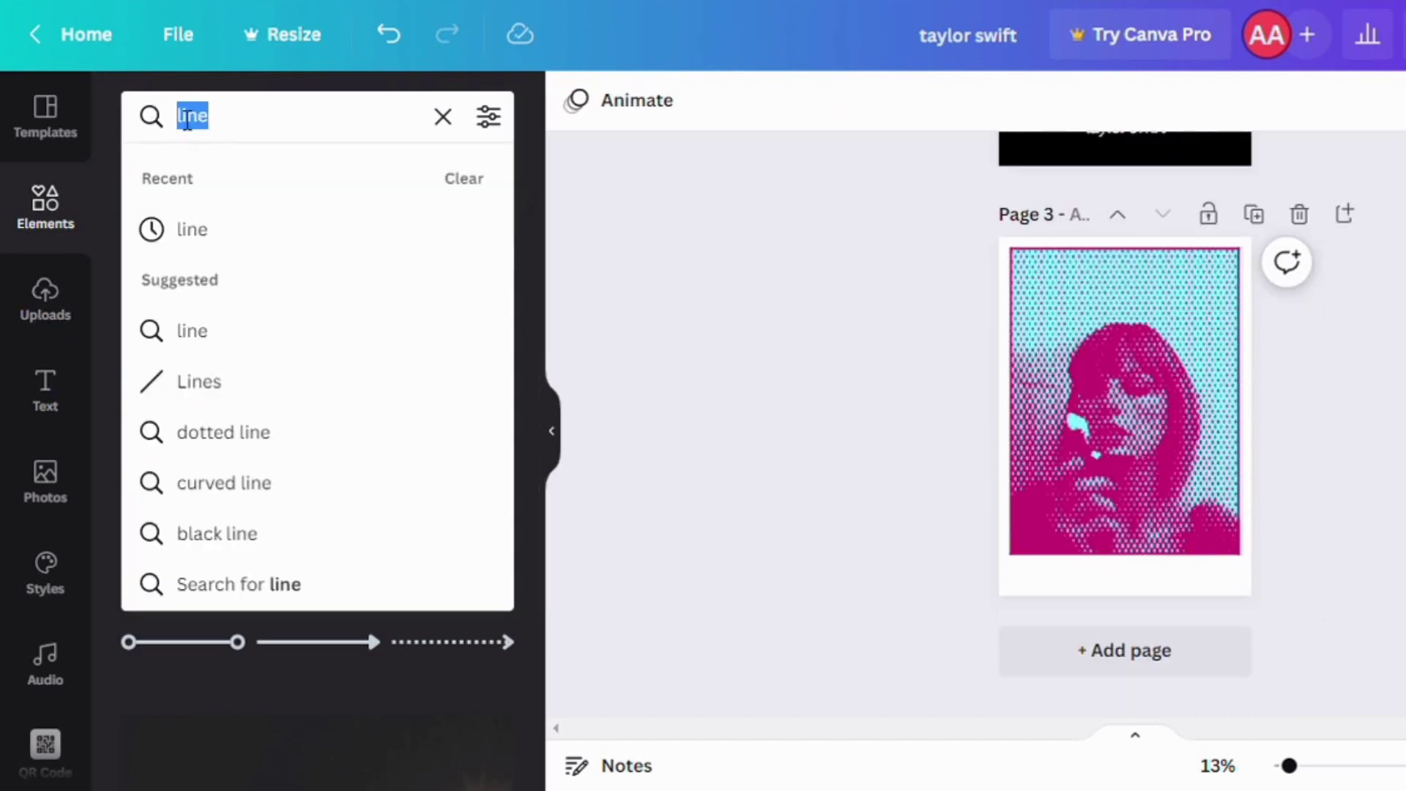
type("u")
key("BackSpace")
type("br")
key("BackSpace")
type("ut")
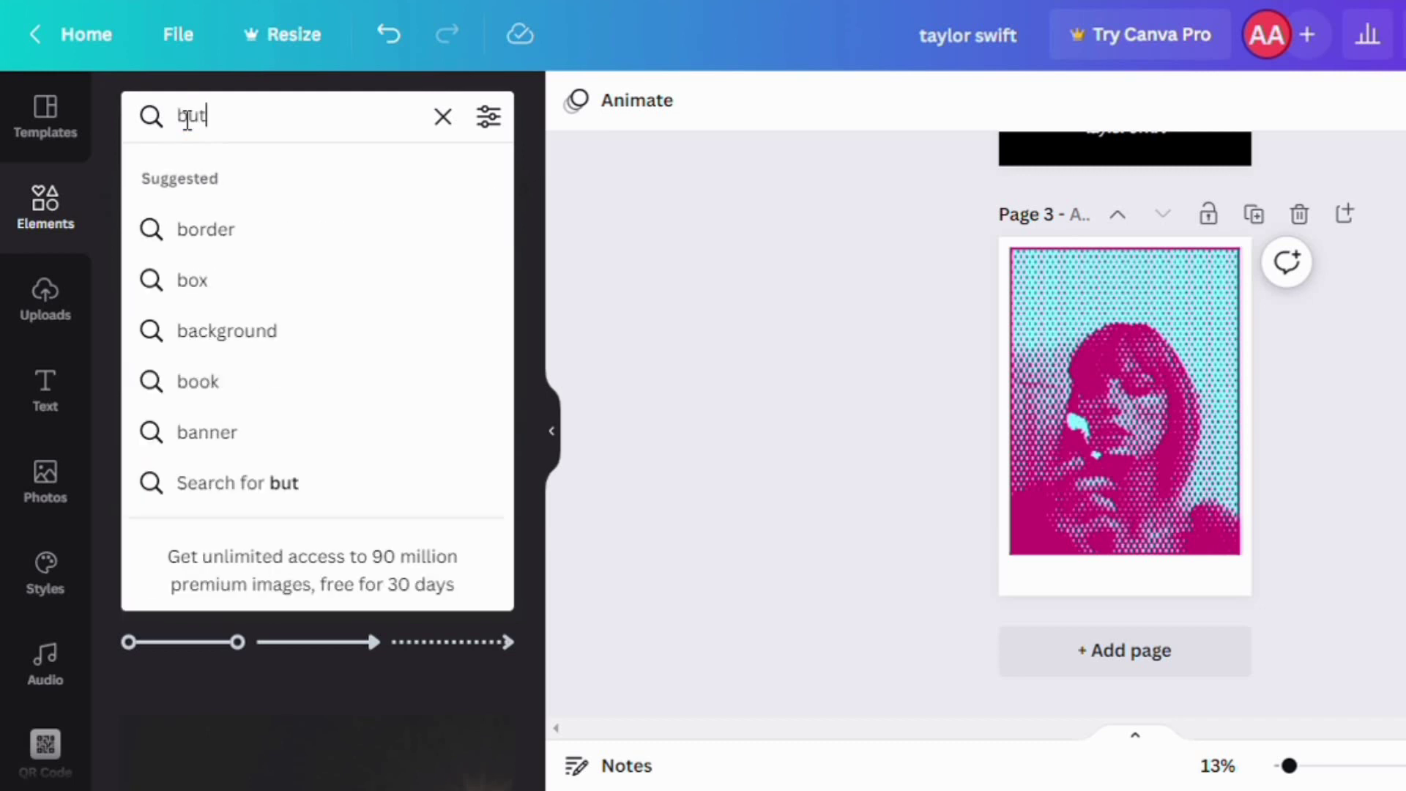
type("terfly")
key("Return")
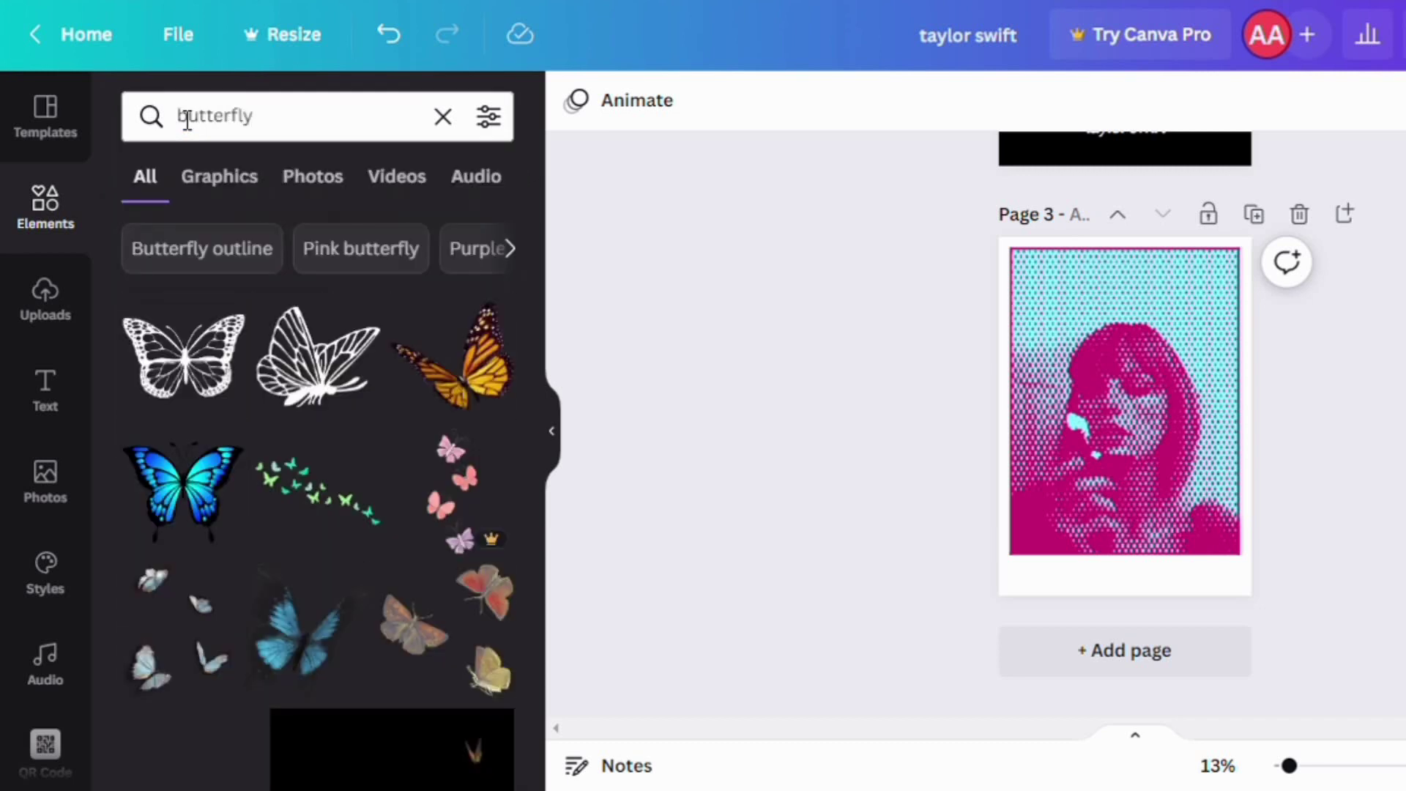
Add the open-winged outline butterfly in magenta, tilted and shrunk, in the portrait's upper-left background
left_click(184, 357)
left_click_drag(1166, 460, 1143, 436)
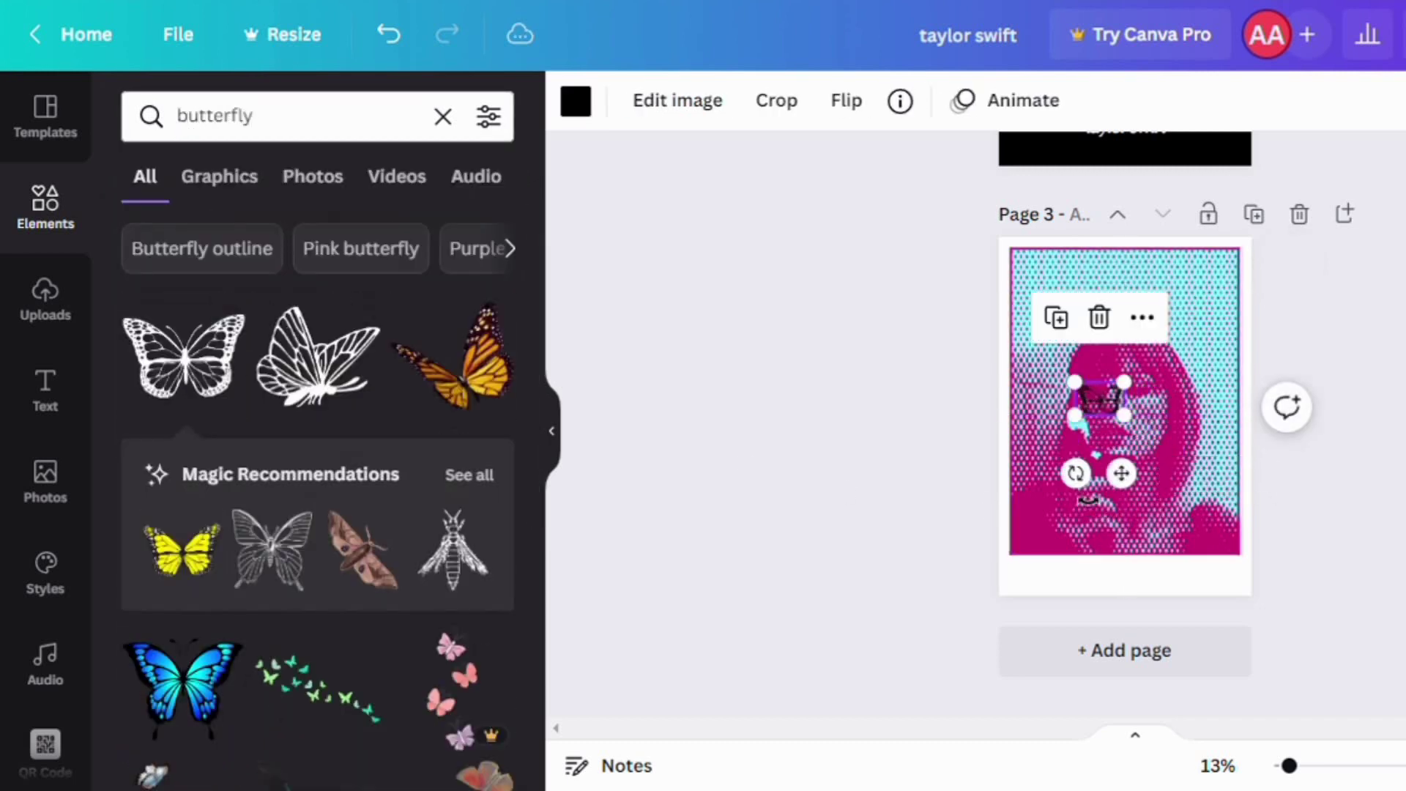
left_click_drag(1073, 474, 1072, 421)
left_click(576, 100)
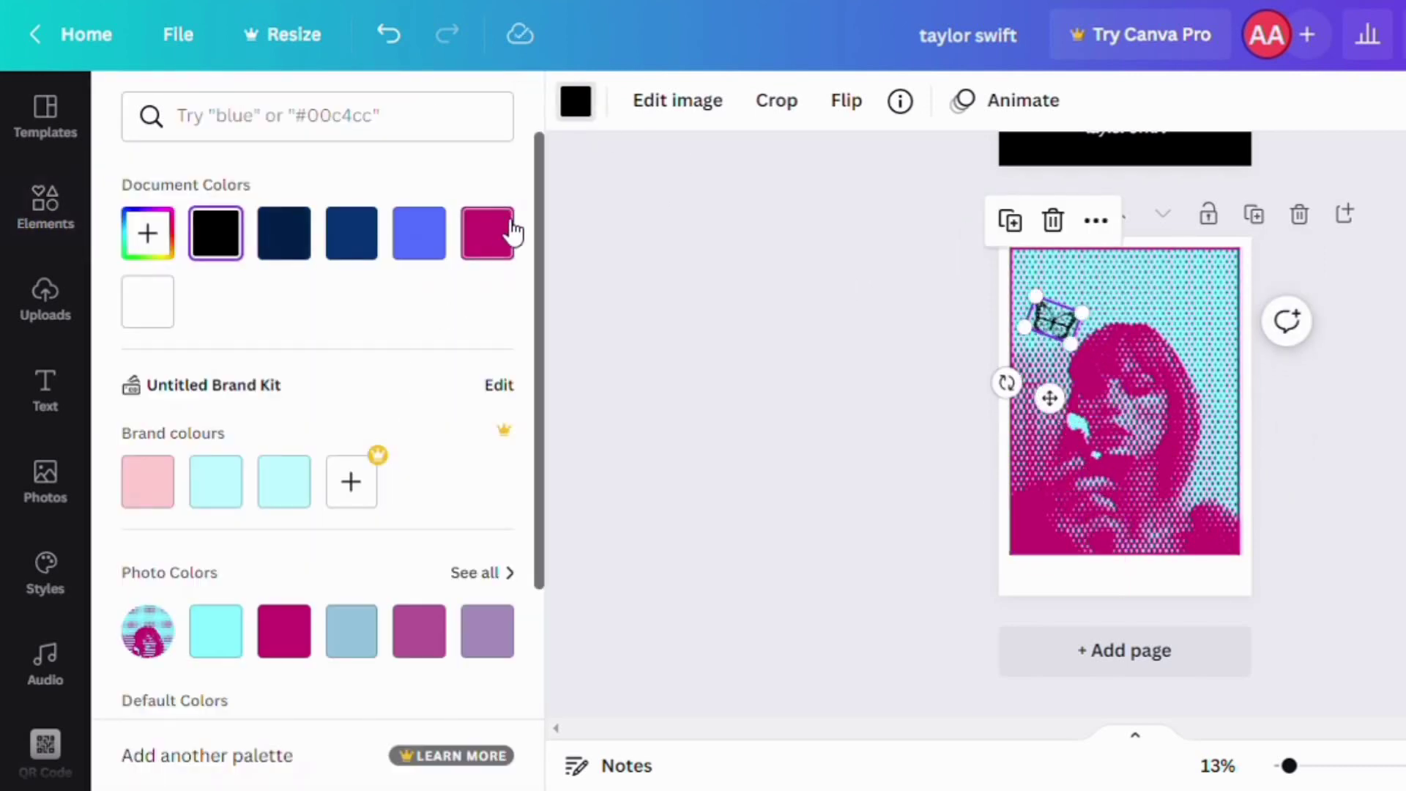
left_click(506, 230)
left_click(916, 336)
left_click(1054, 316)
left_click_drag(1073, 342, 1069, 339)
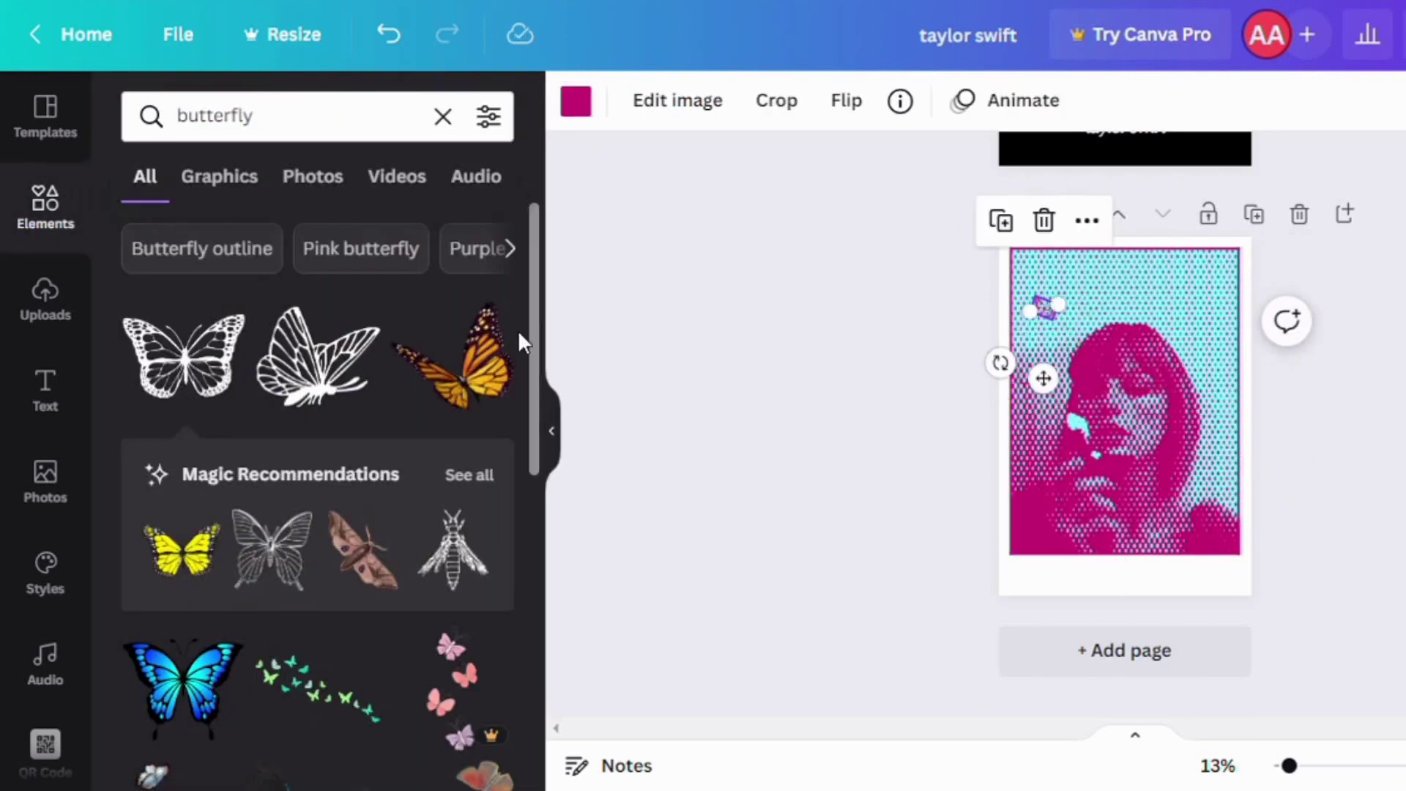
Add the side-view outline butterfly in magenta to the portrait's upper-right background, slightly larger than the first butterfly
left_click(317, 357)
left_click(576, 100)
left_click(487, 233)
left_click_drag(1176, 457, 1108, 403)
left_click_drag(1119, 462, 1191, 393)
left_click(1285, 377)
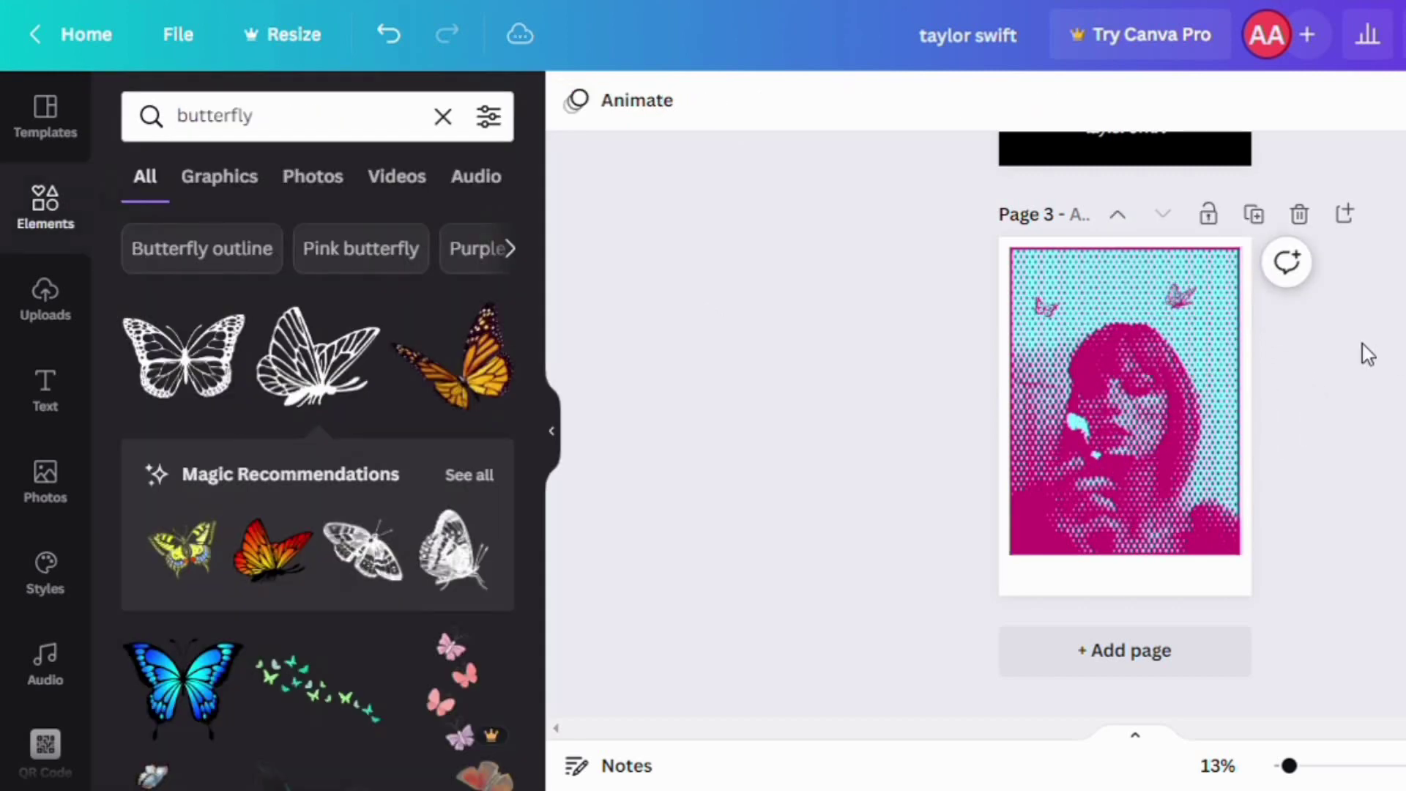
left_click(1183, 293)
left_click_drag(1229, 339, 1230, 339)
left_click(1303, 329)
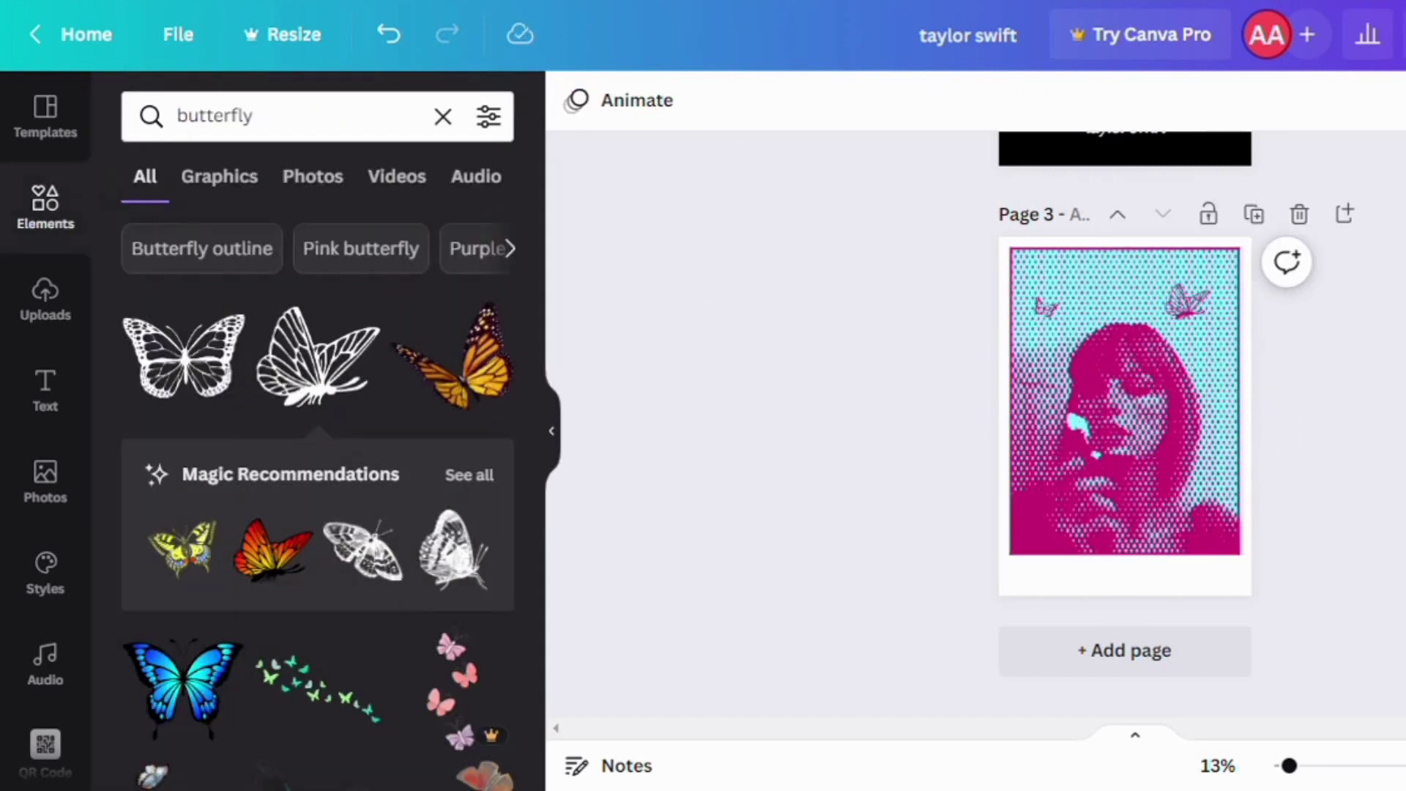
Add the closed-wing butterfly from the Magic Recommendations, recolour it magenta, and flip it
left_click(504, 555)
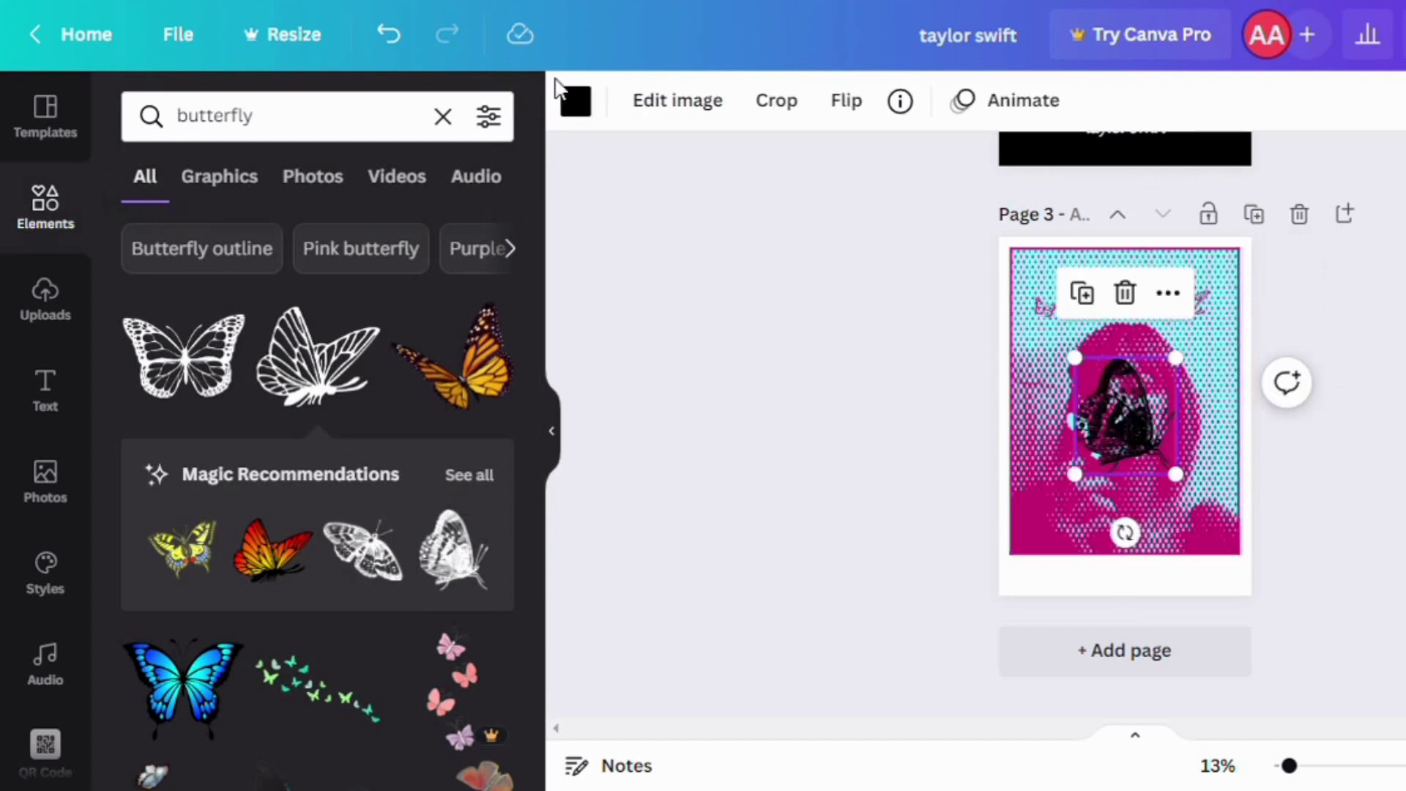
left_click(576, 101)
left_click(487, 233)
left_click(847, 100)
left_click(928, 190)
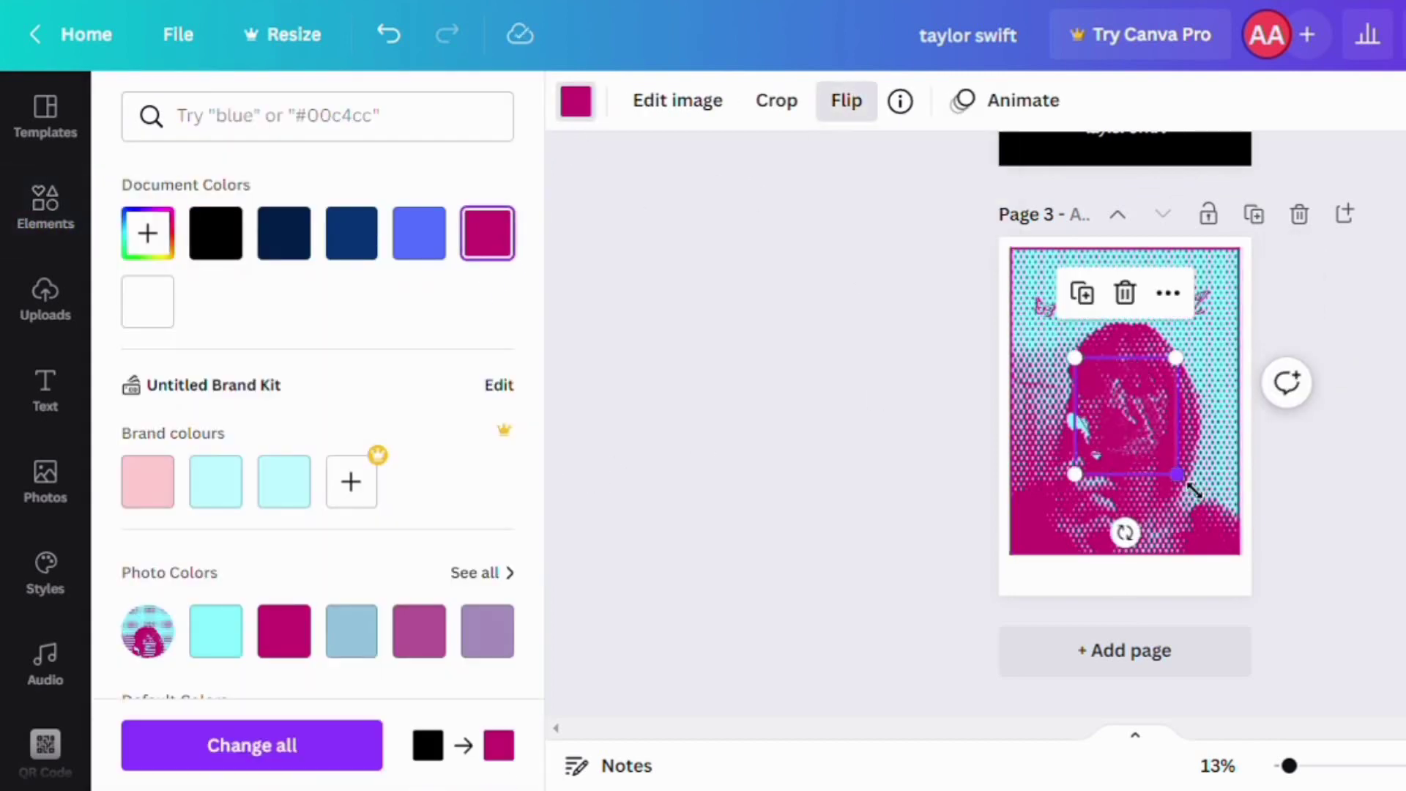
Shrink the closed-wing butterfly and place it above the head, between the other two butterflies
left_click_drag(1178, 477, 1140, 411)
left_click_drag(1133, 463, 1164, 366)
left_click_drag(1231, 405, 1165, 368)
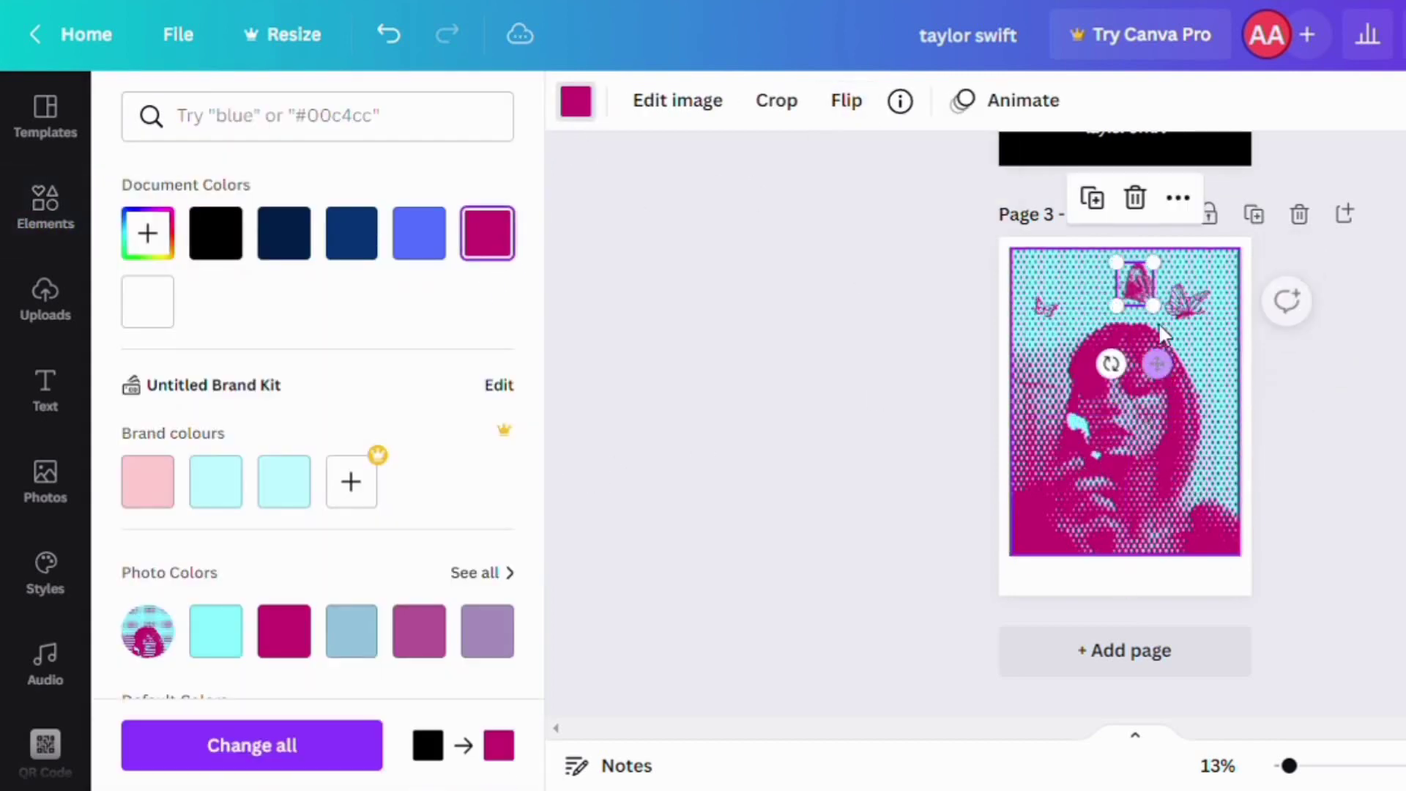
left_click_drag(1156, 306, 1139, 285)
left_click(1307, 337)
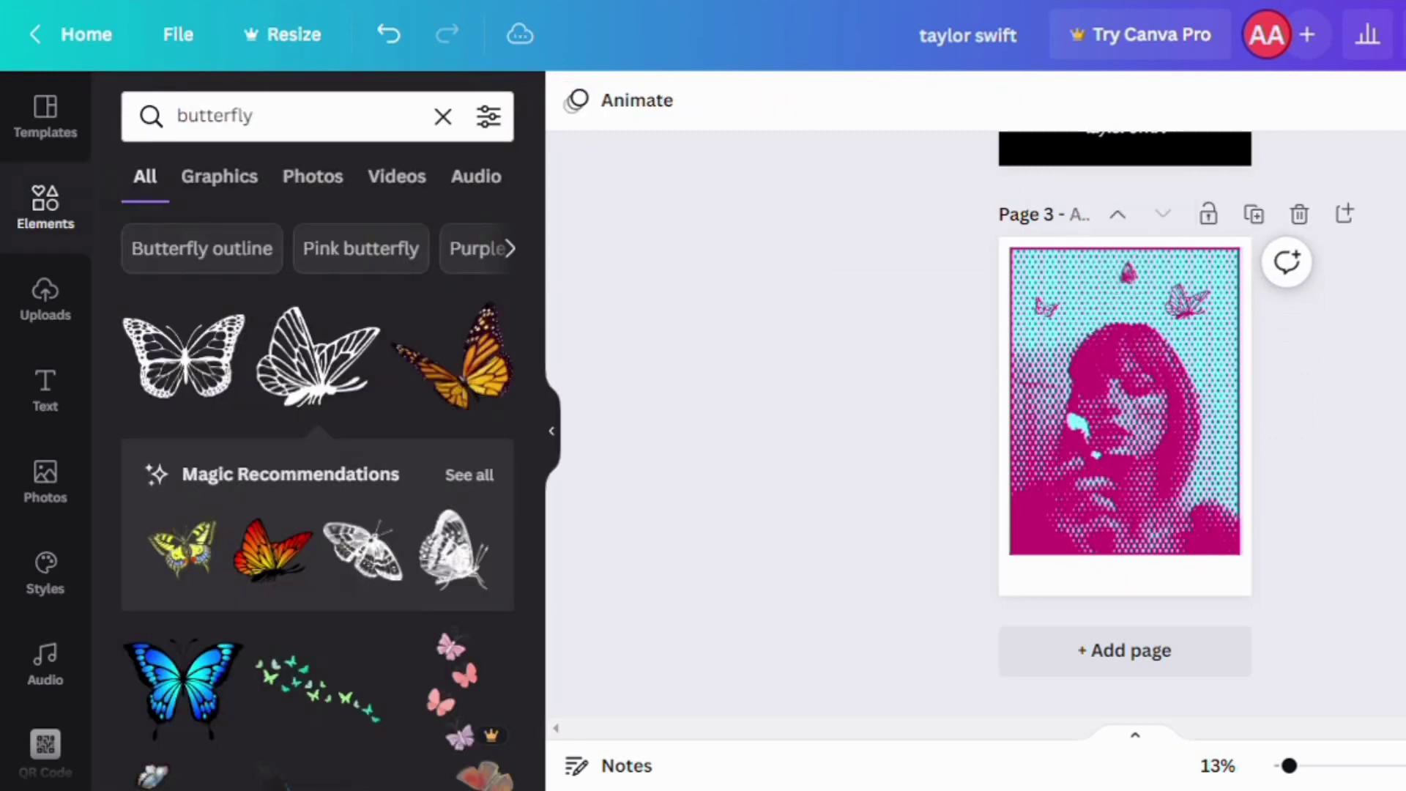
Try removing the butterfly above the head and browse more butterfly graphics
left_click(1135, 278)
key("Delete")
scroll(419, 393, "down", 5)
scroll(199, 452, "down", 3)
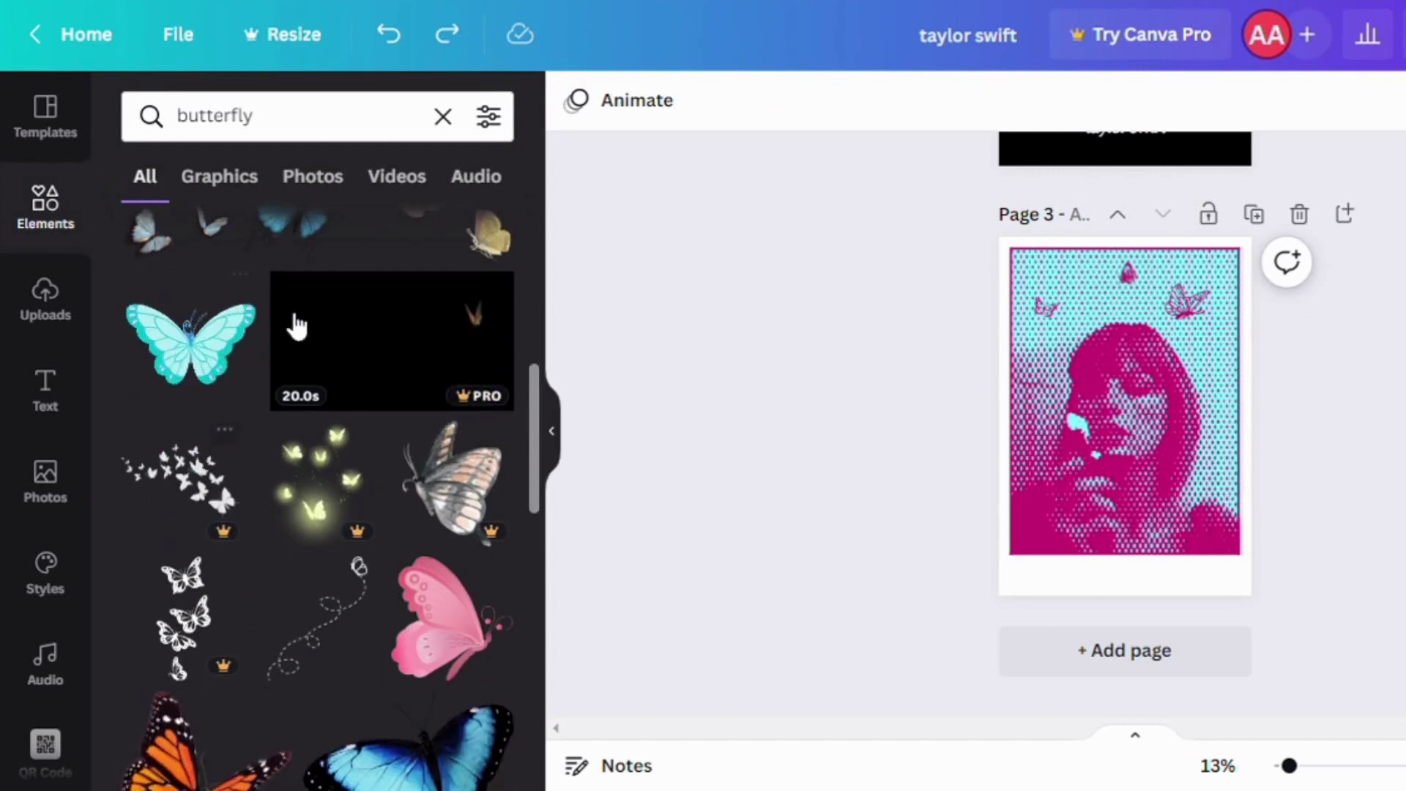
Add a heading reading "taylor swift" in the white margin below the portrait
left_click(46, 389)
left_click(198, 310)
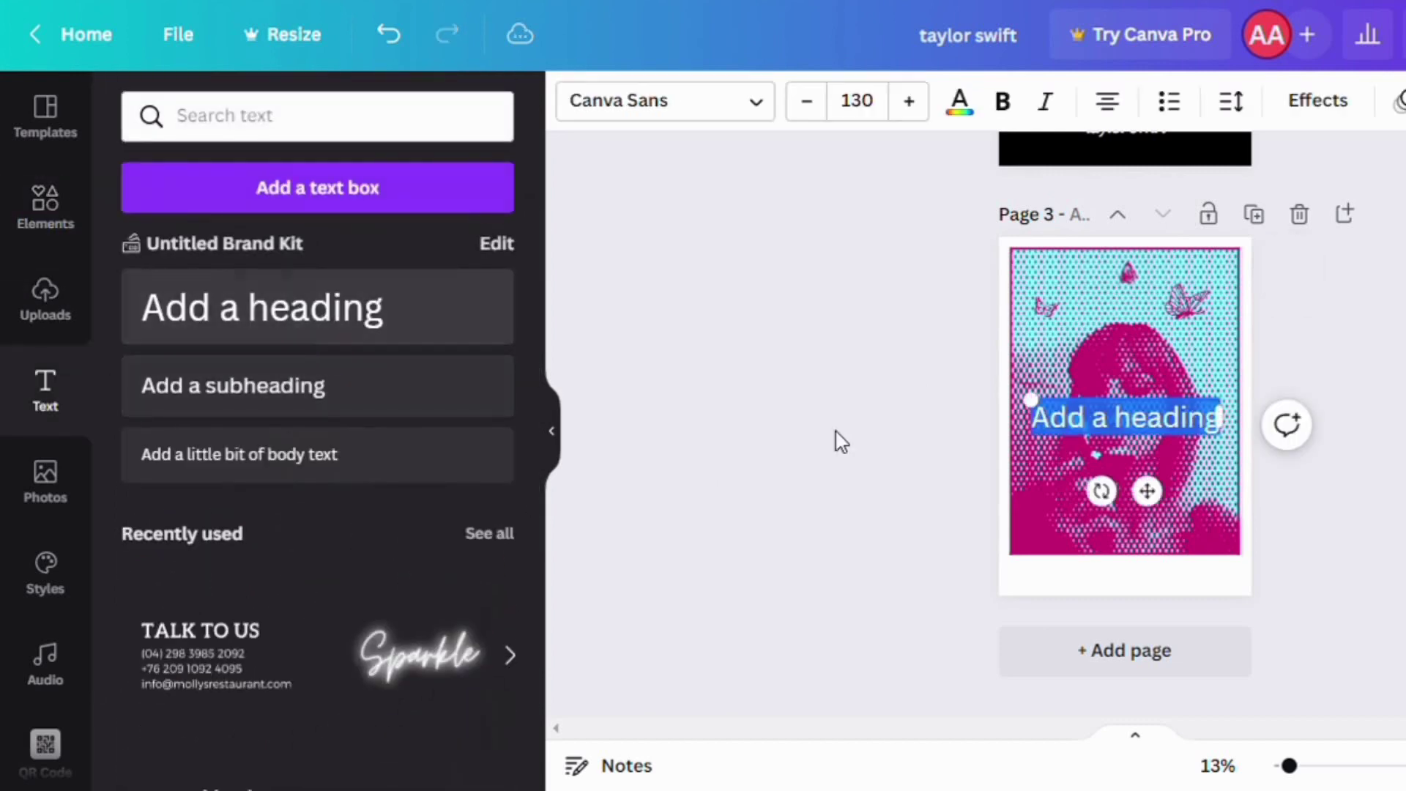
left_click_drag(1166, 506, 1152, 663)
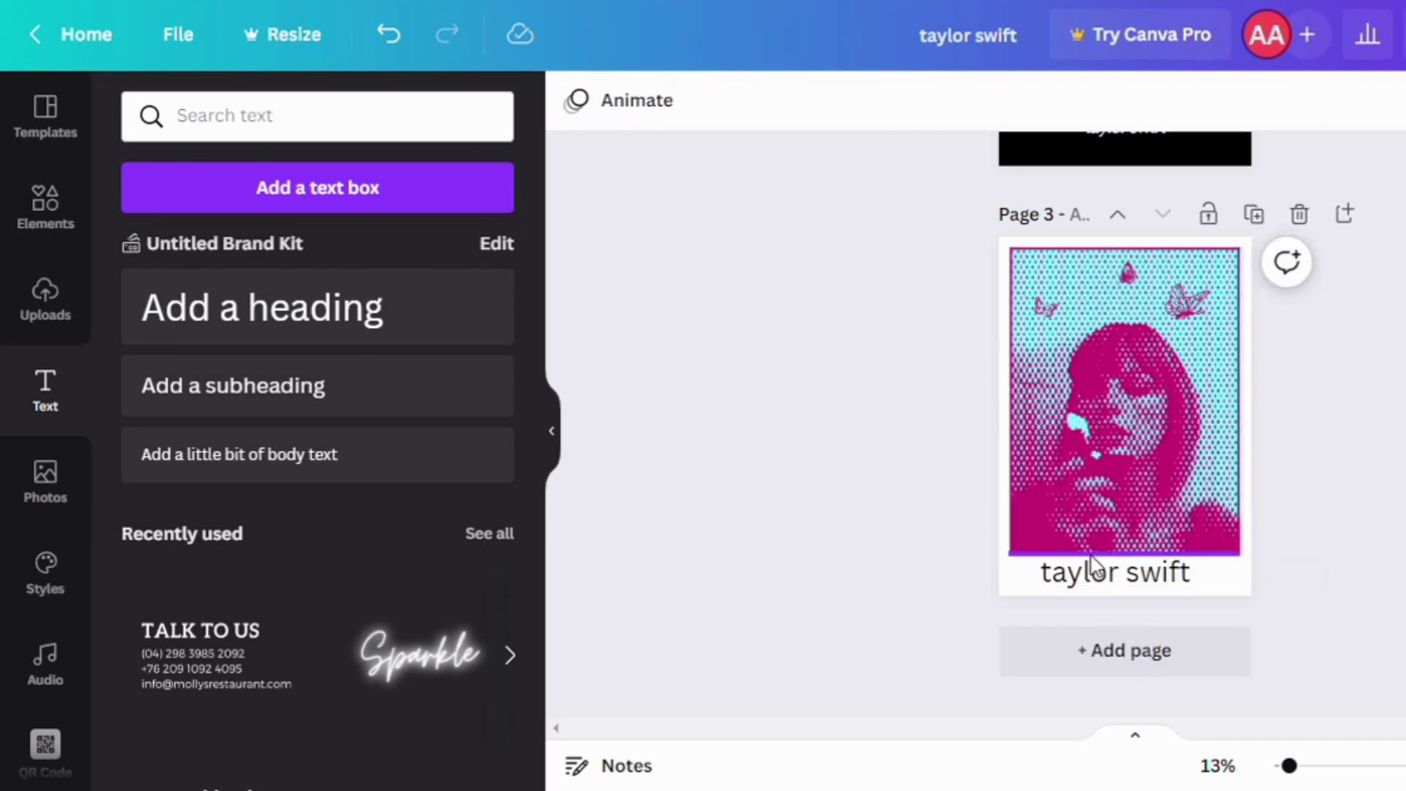
Try the Bugaki font on the "taylor swift" heading below the portrait
left_click(684, 102)
scroll(380, 265, "down", 5)
scroll(380, 265, "down", 5)
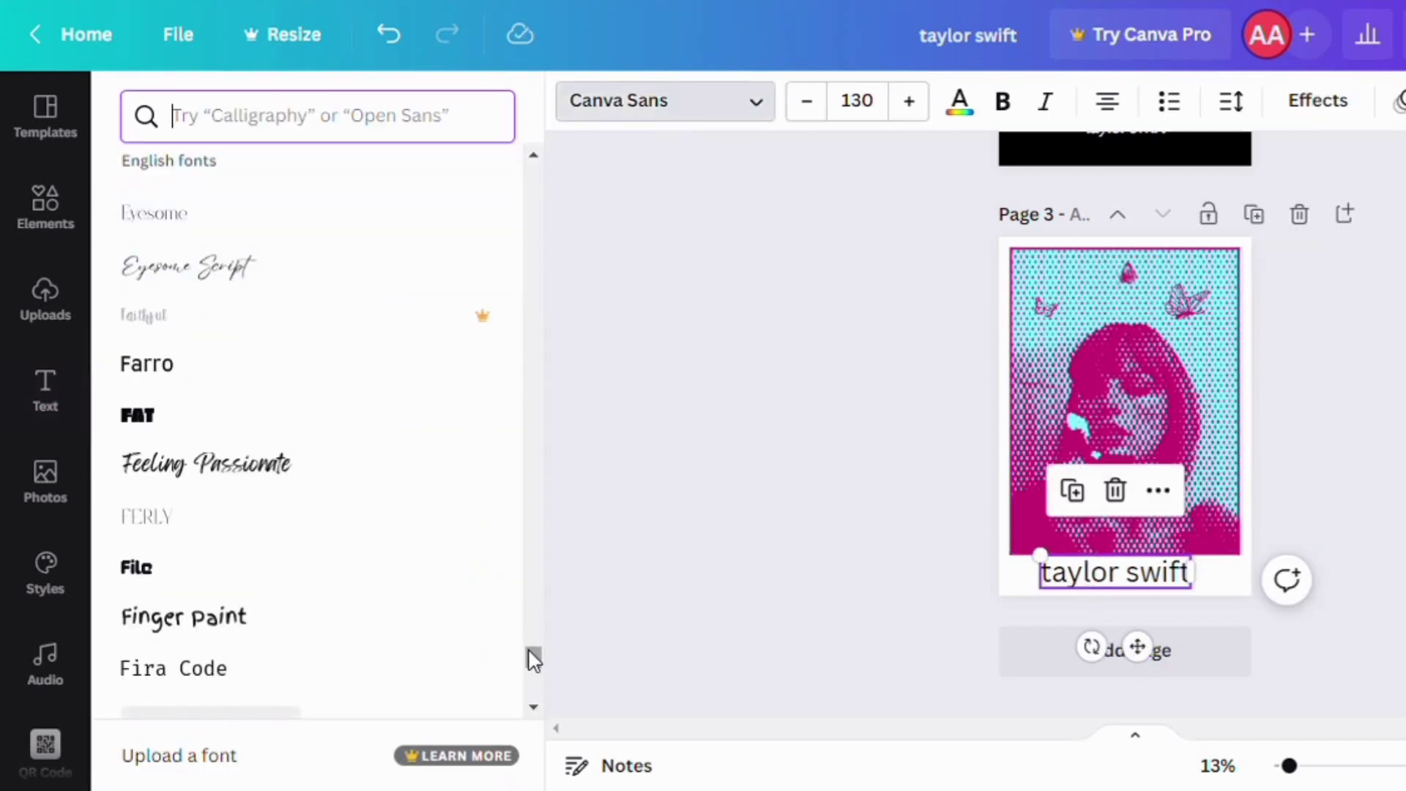
scroll(512, 526, "up", 2)
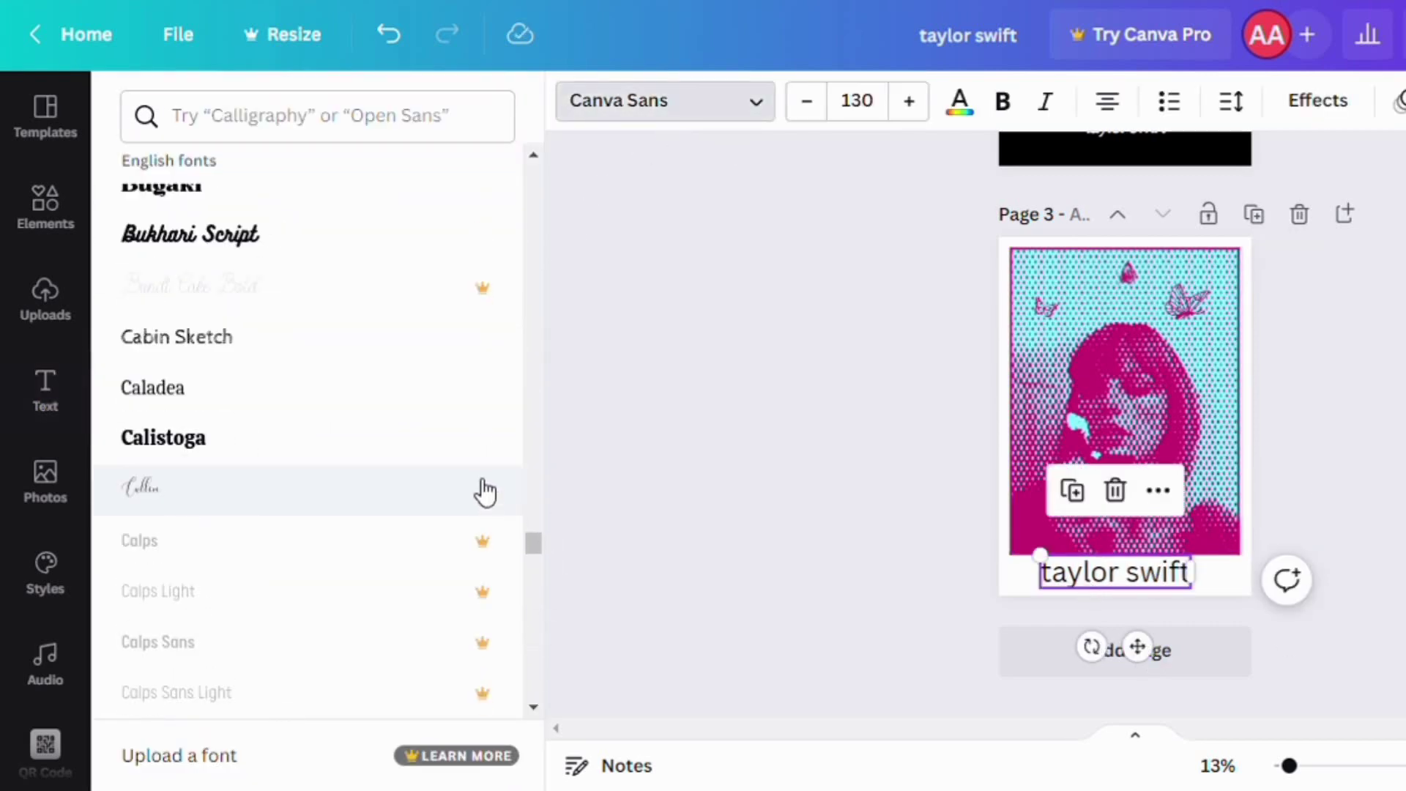
scroll(412, 336, "up", 2)
left_click(412, 326)
Try the Berkshire Swash font on the "taylor swift" heading
scroll(414, 325, "up", 10)
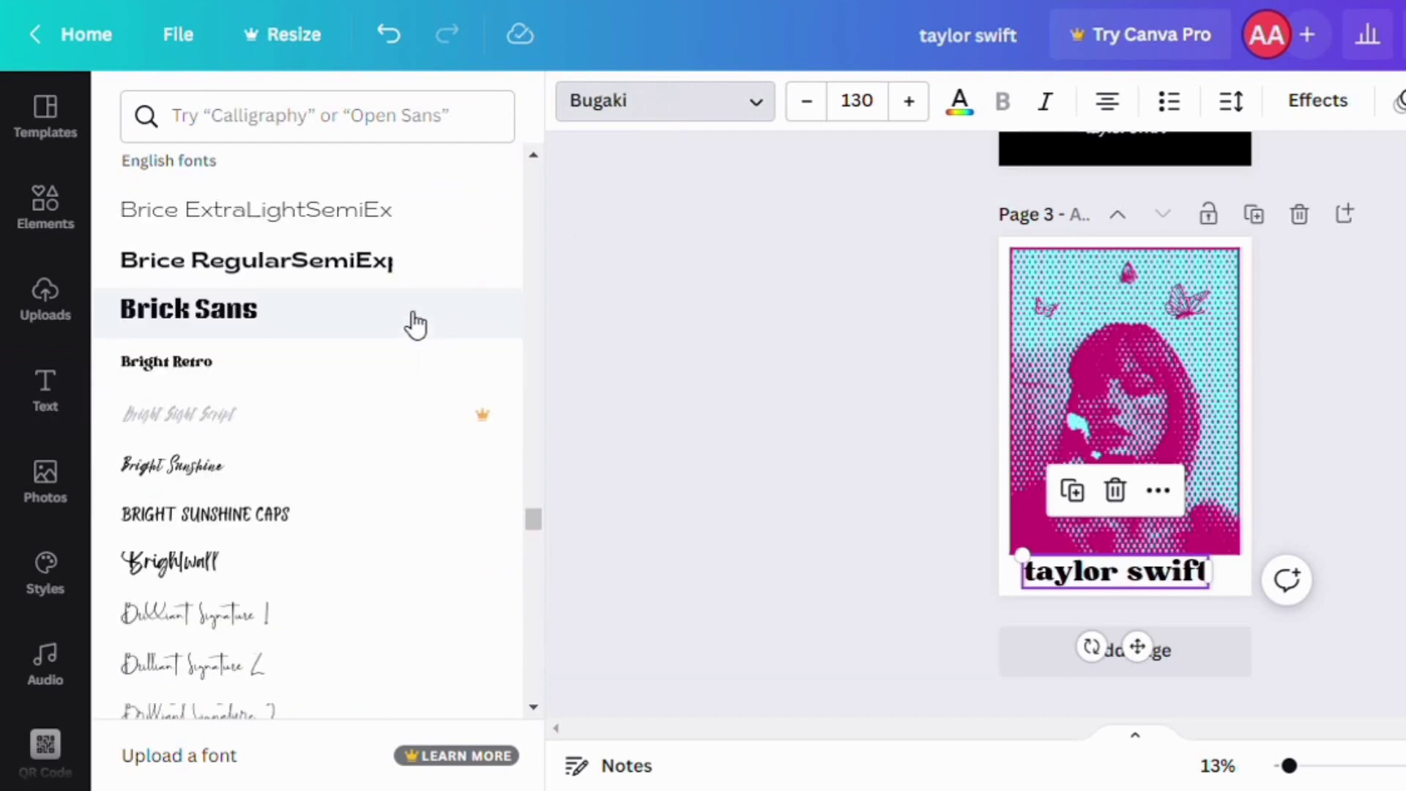
scroll(415, 325, "up", 12)
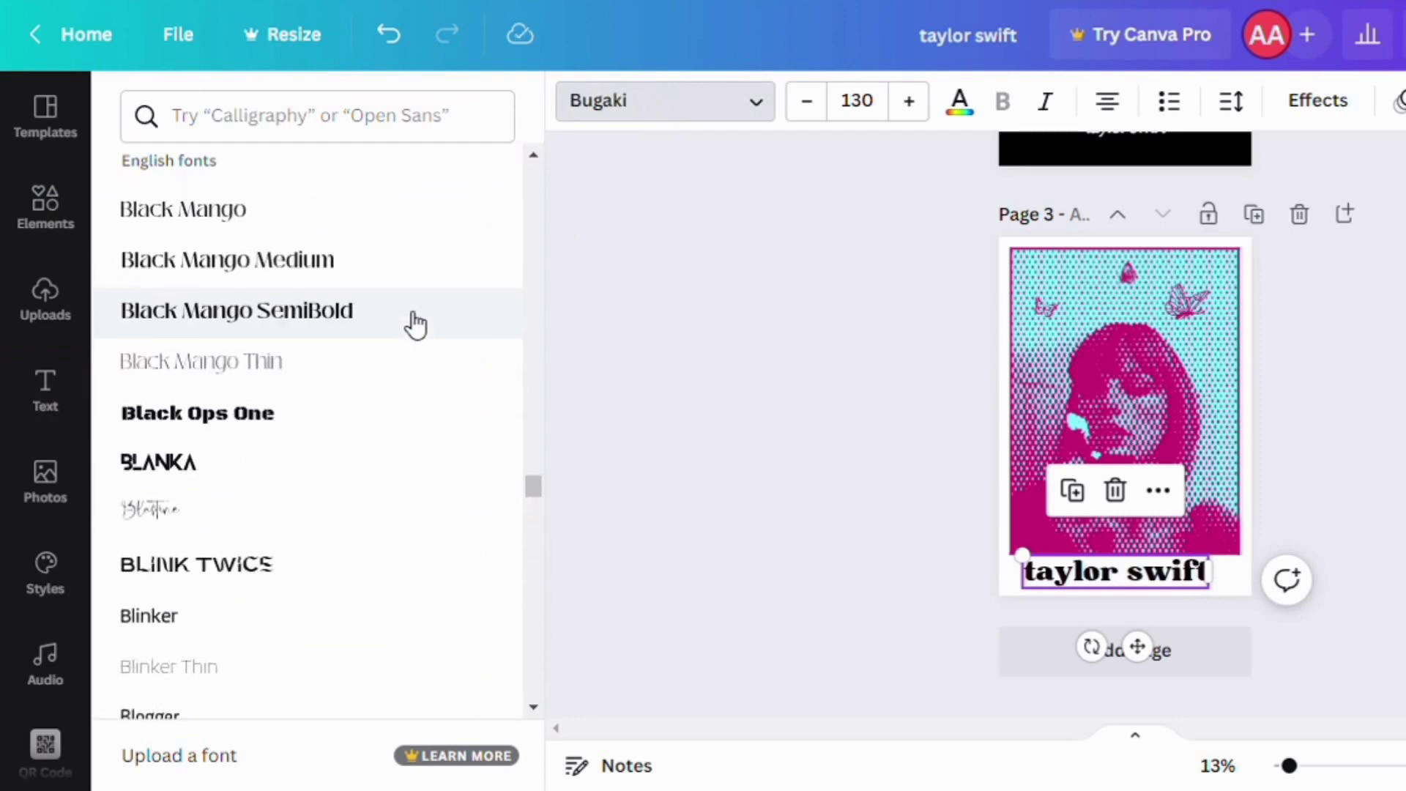
scroll(415, 324, "up", 4)
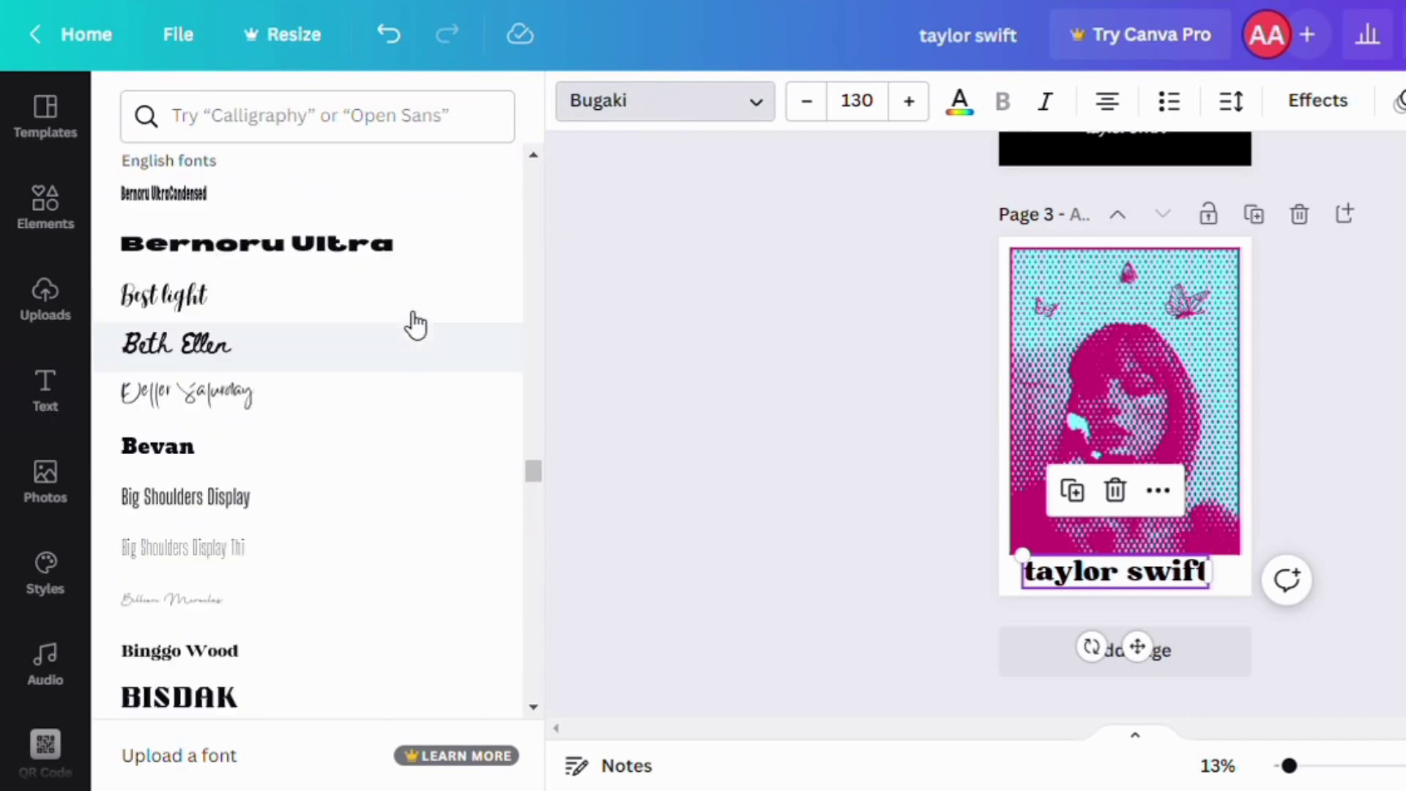
scroll(412, 322, "up", 12)
scroll(395, 388, "down", 3)
left_click(391, 433)
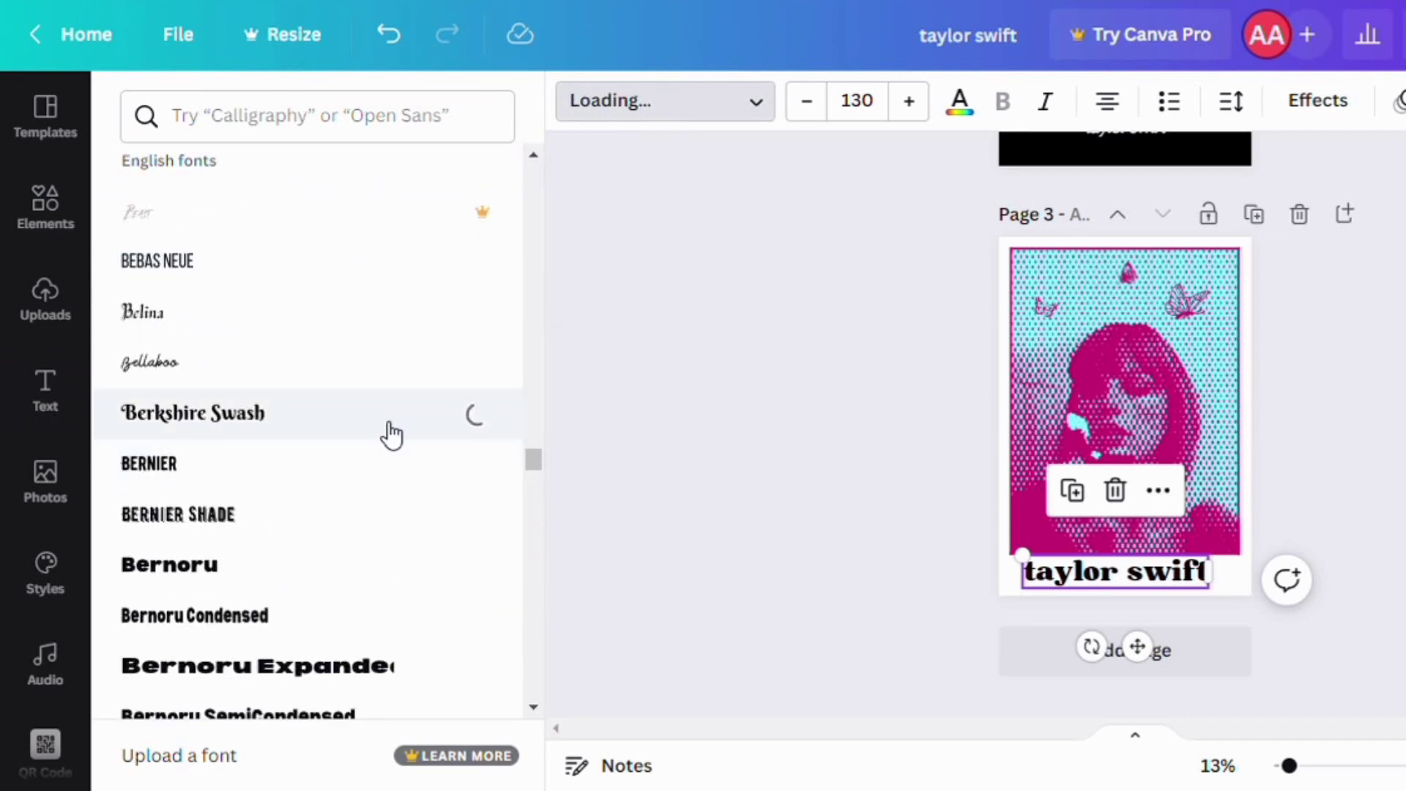
Try the Aprila Bold font on the "taylor swift" heading
scroll(391, 434, "up", 20)
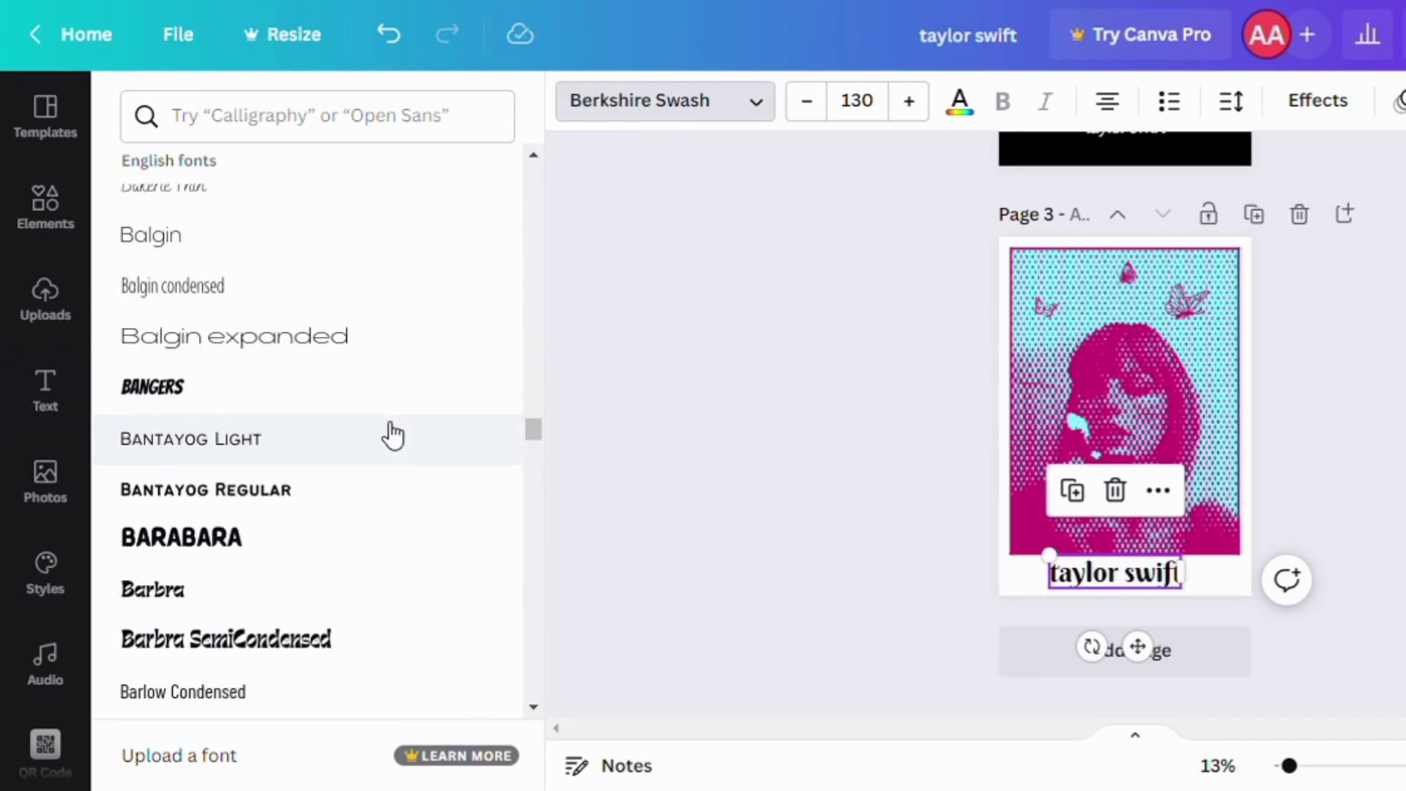
scroll(392, 434, "down", 2)
scroll(367, 505, "up", 15)
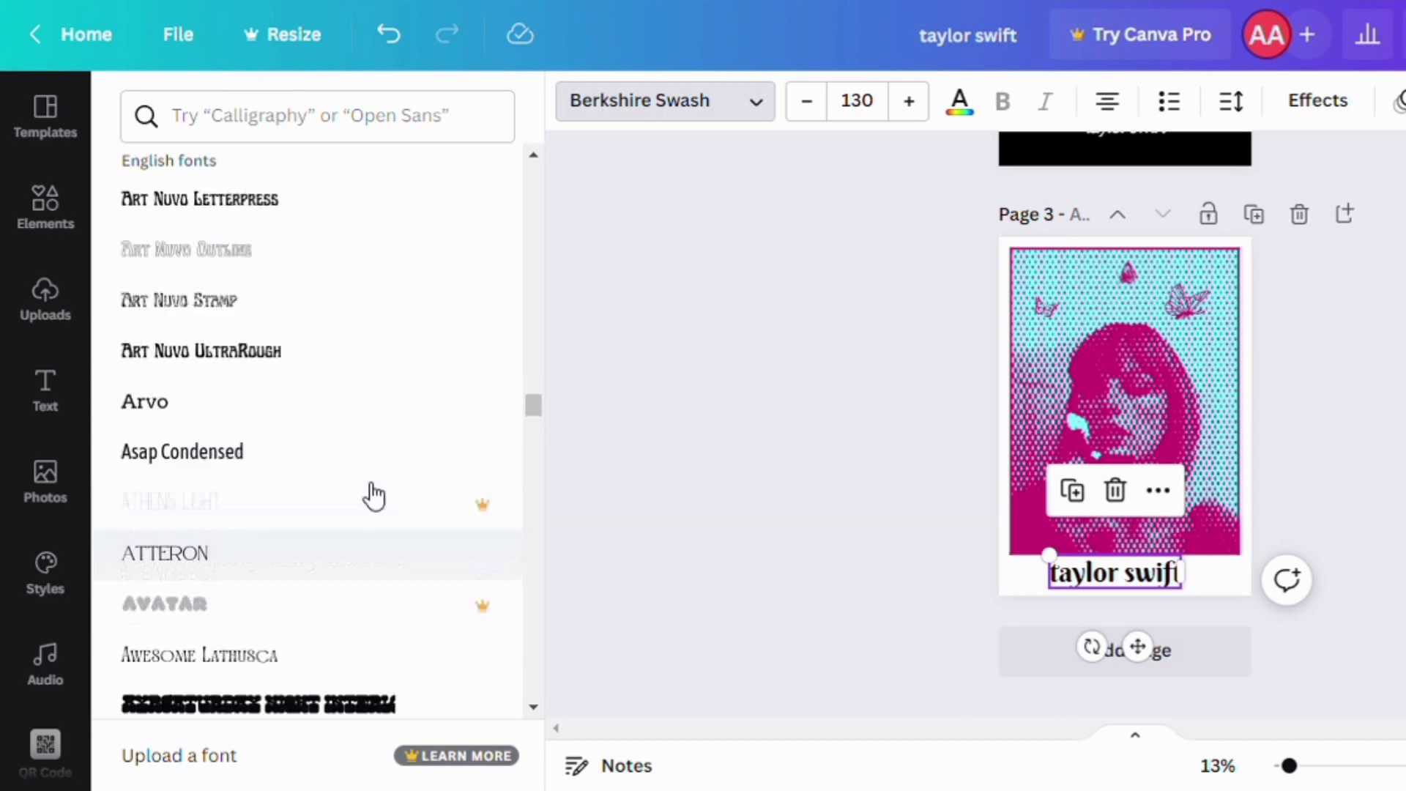
scroll(375, 495, "up", 5)
left_click(378, 483)
scroll(389, 461, "up", 15)
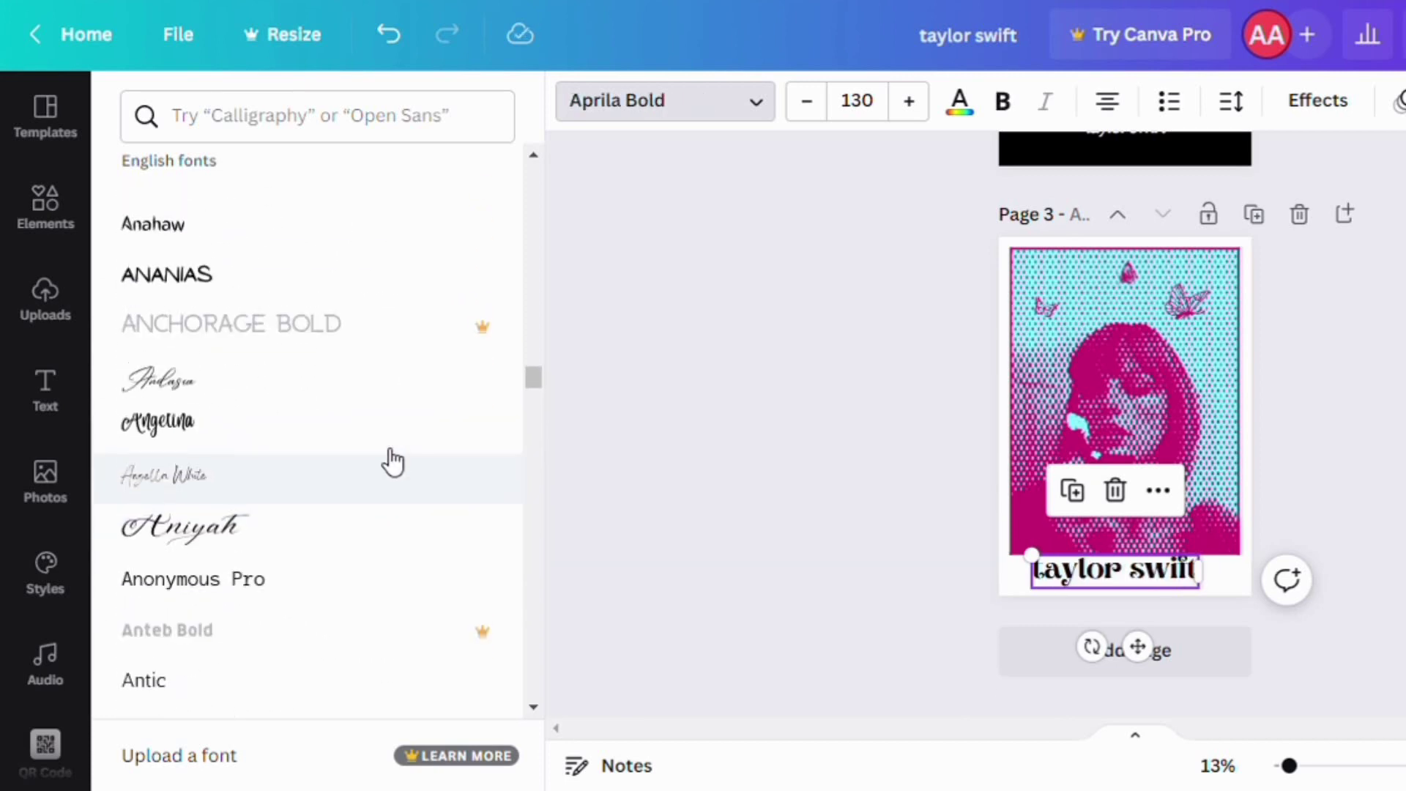
Try the recently used Brasika font on the "taylor swift" heading
scroll(403, 450, "up", 15)
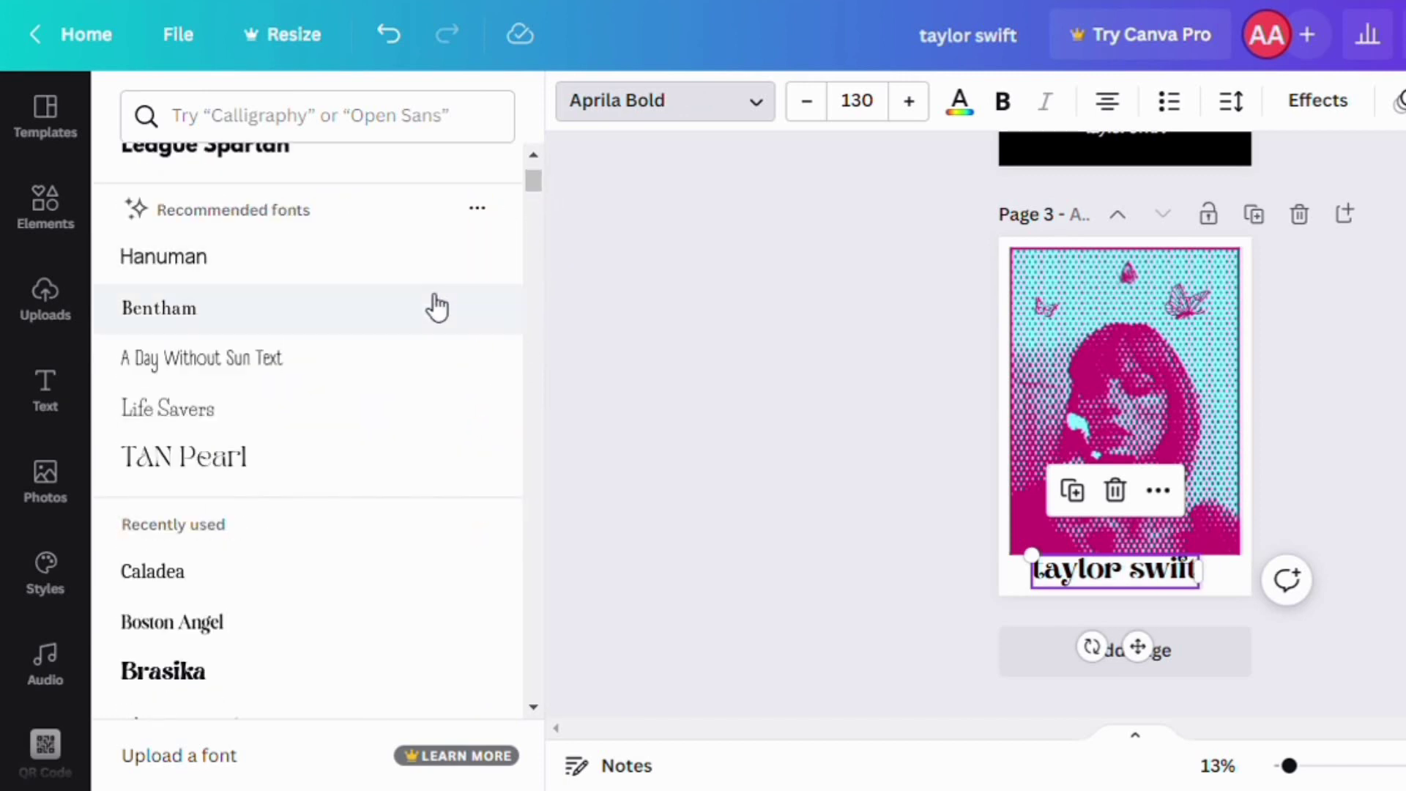
scroll(344, 429, "down", 3)
scroll(293, 327, "up", 5)
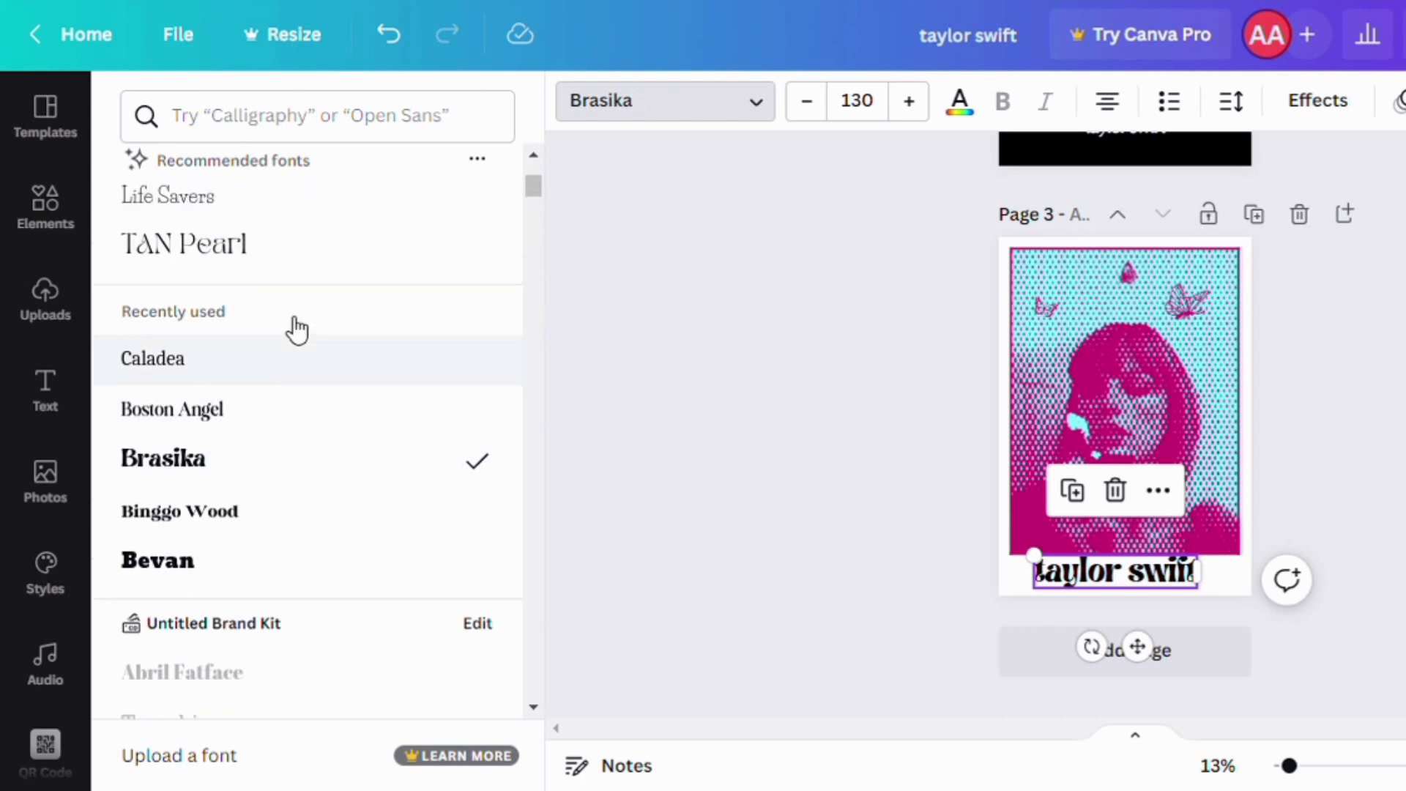
Search the fonts for "kin" and set the "taylor swift" heading in Kingred Youth
left_click(337, 116)
type("kin")
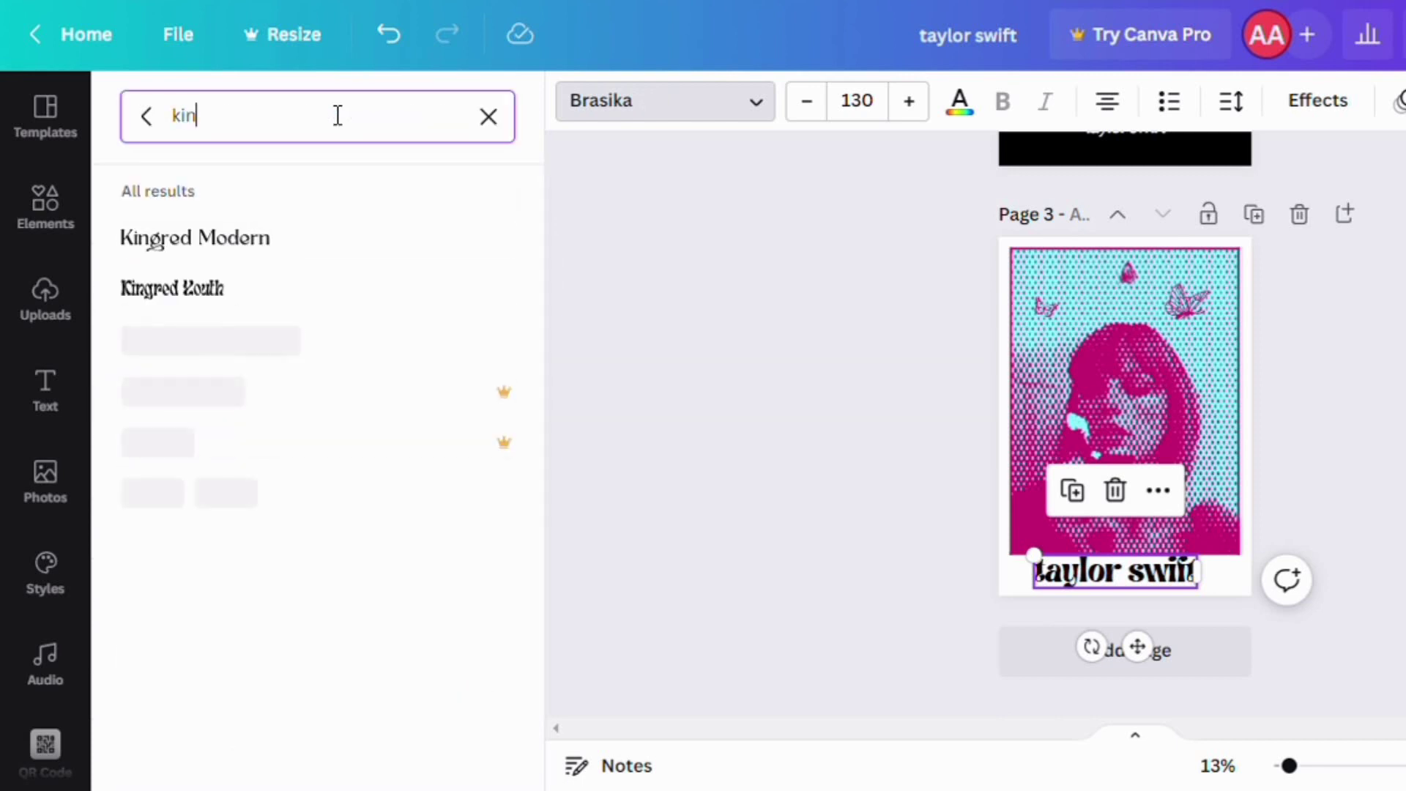
left_click(291, 307)
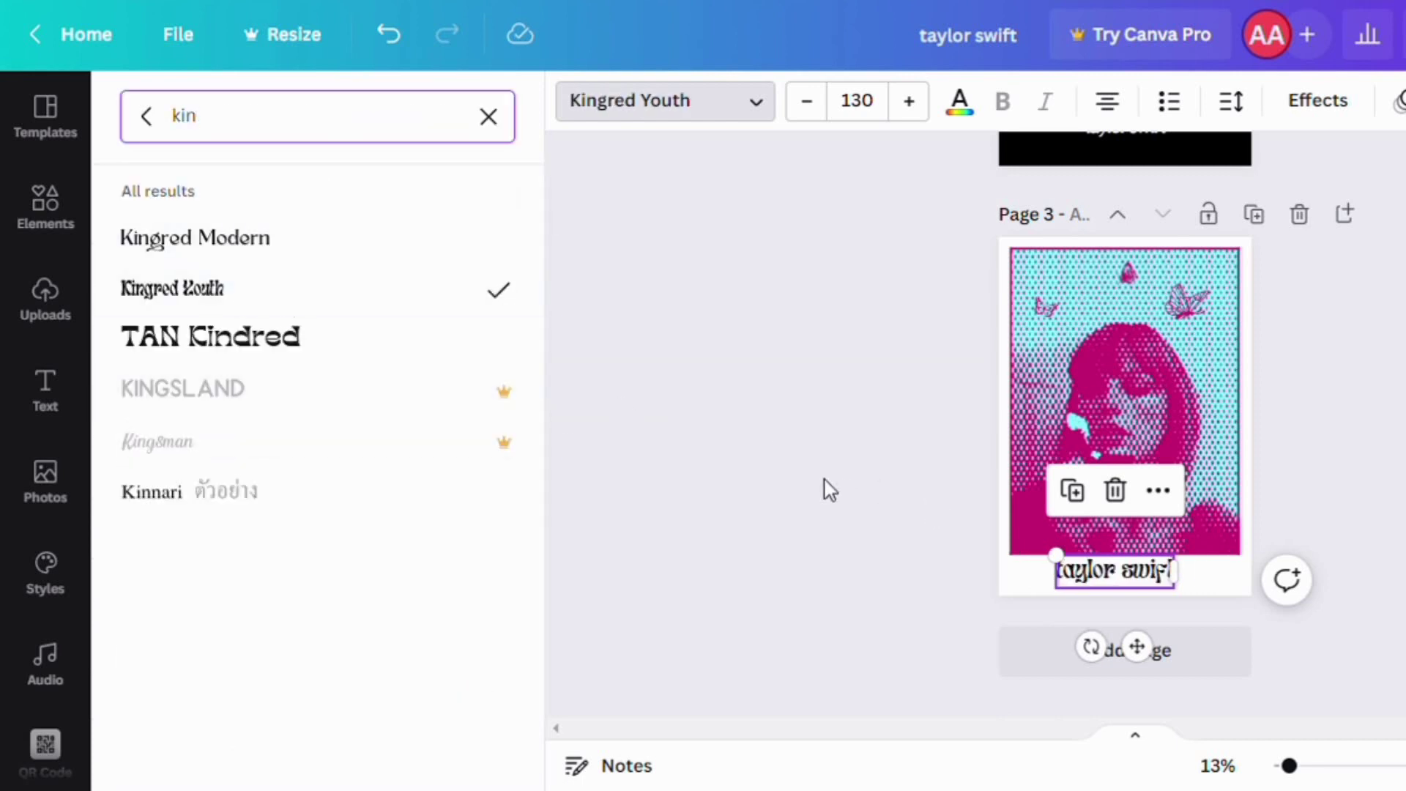
left_click(825, 480)
Enlarge the heading to font size 168 and align its start with the portrait's left edge in the bottom margin
left_click_drag(1180, 595, 1222, 620)
left_click_drag(1165, 662, 1125, 670)
left_click_drag(1290, 766, 1311, 769)
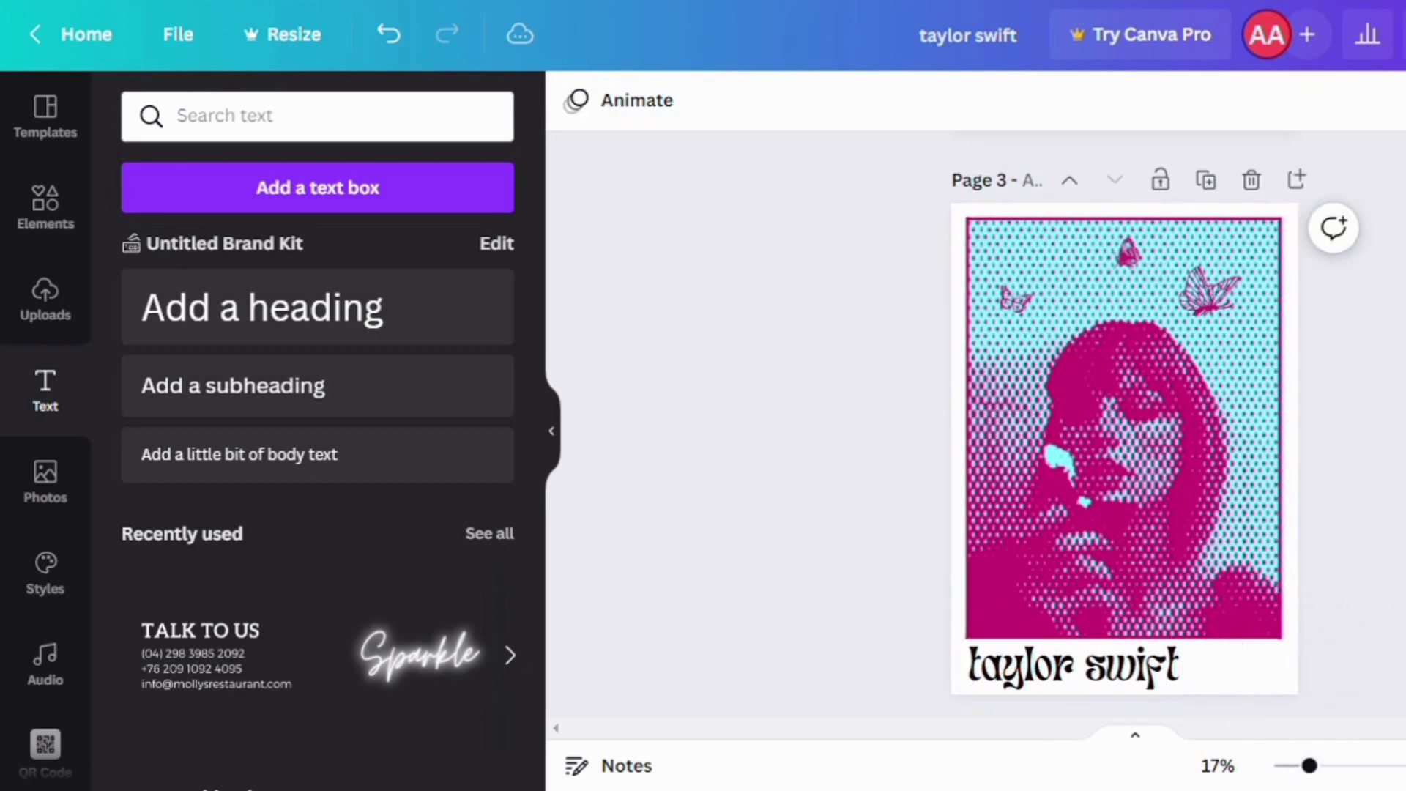
Recolour the "taylor swift" heading with the magenta document colour
scroll(1186, 557, "down", 2)
left_click(1126, 579)
left_click(959, 101)
left_click(487, 232)
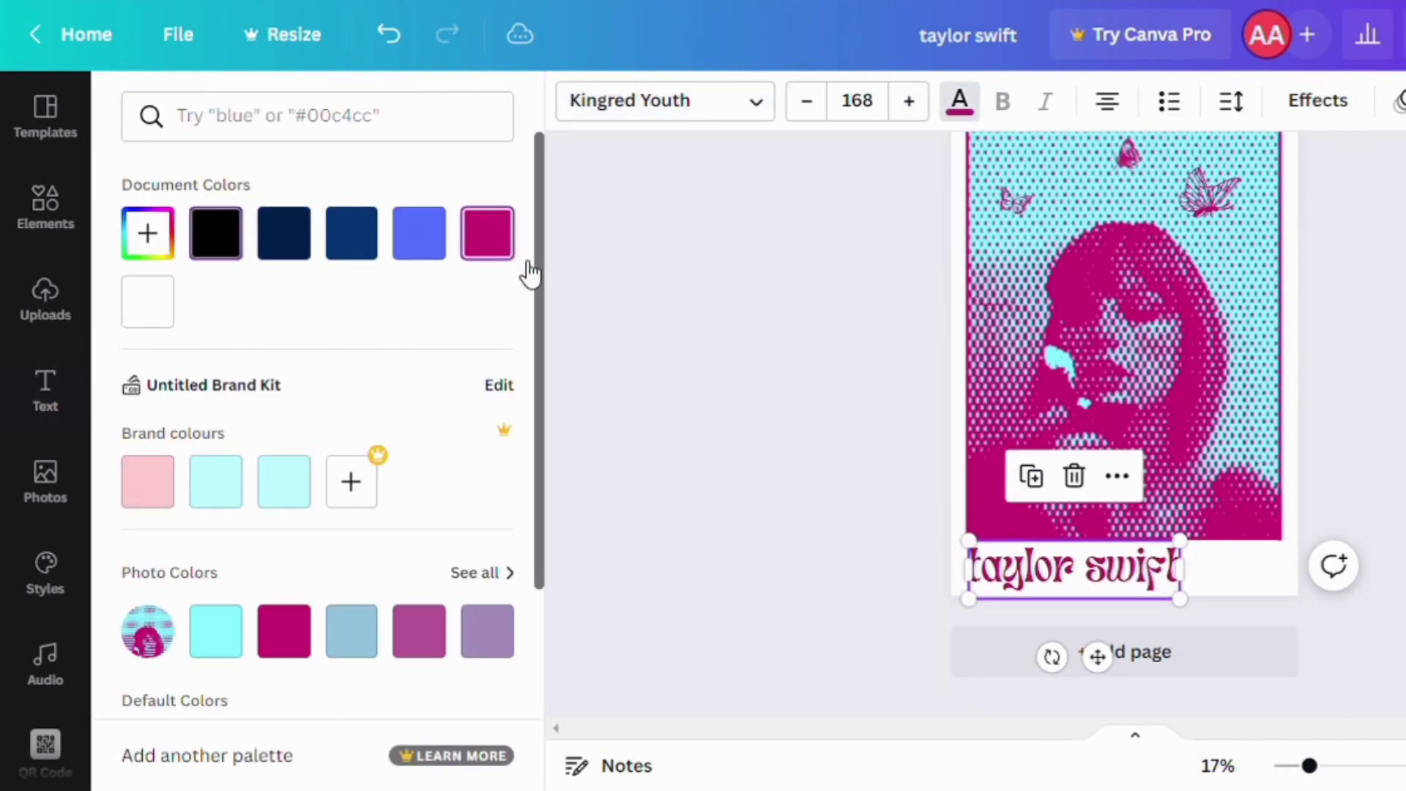
left_click(804, 480)
Duplicate the "taylor swift" heading and apply the Hollow text effect to the copy
left_click_drag(1311, 765, 1349, 766)
left_click(1069, 571)
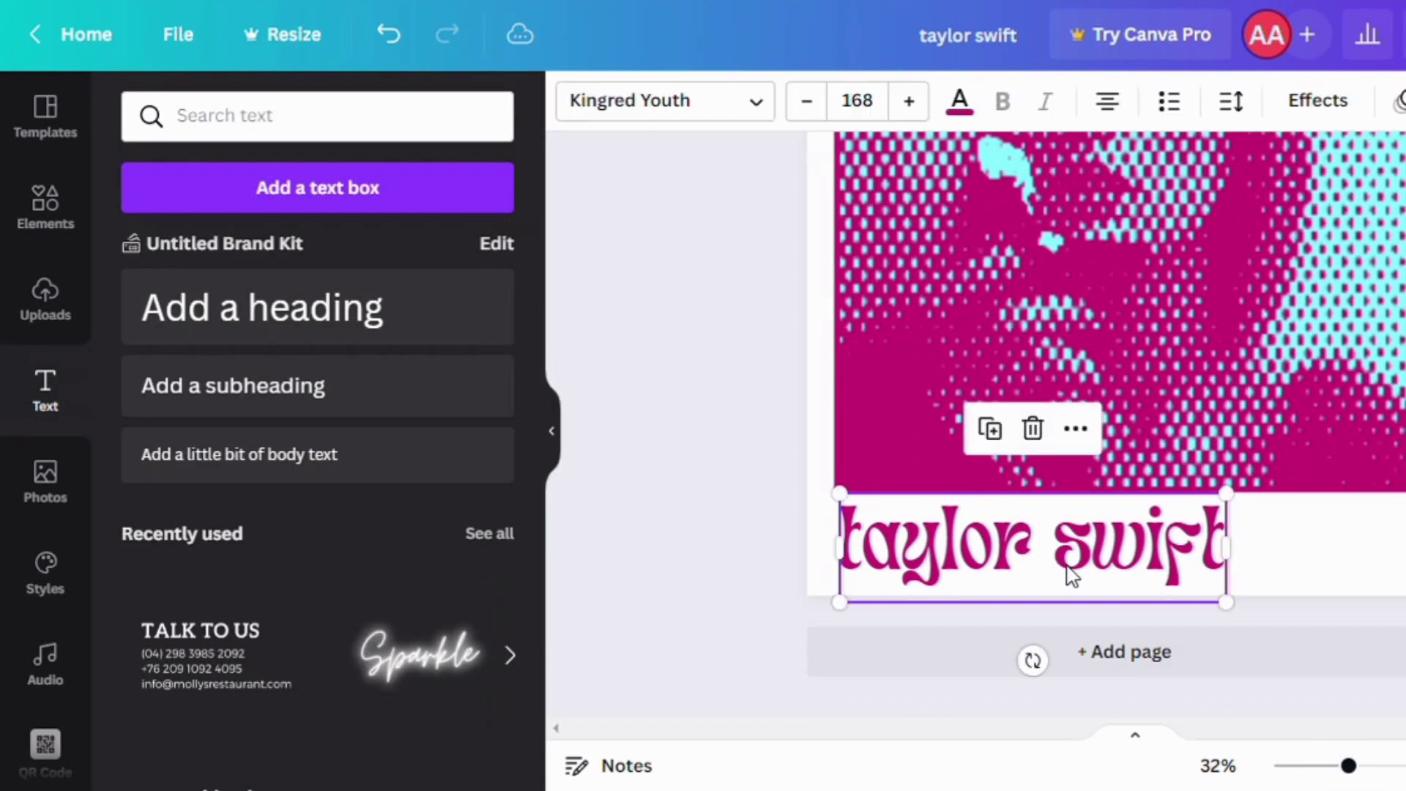
left_click(1317, 99)
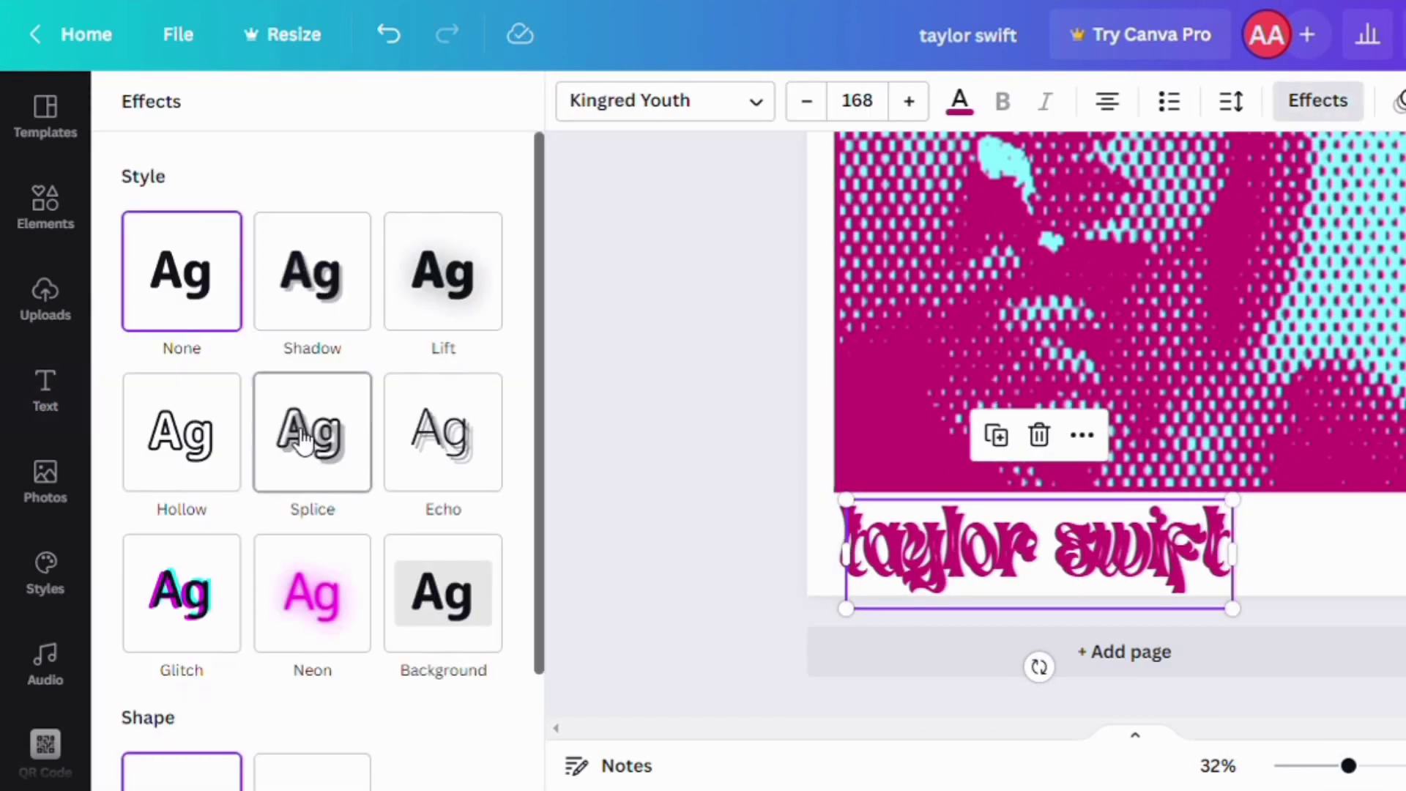
left_click(181, 432)
scroll(257, 499, "down", 3)
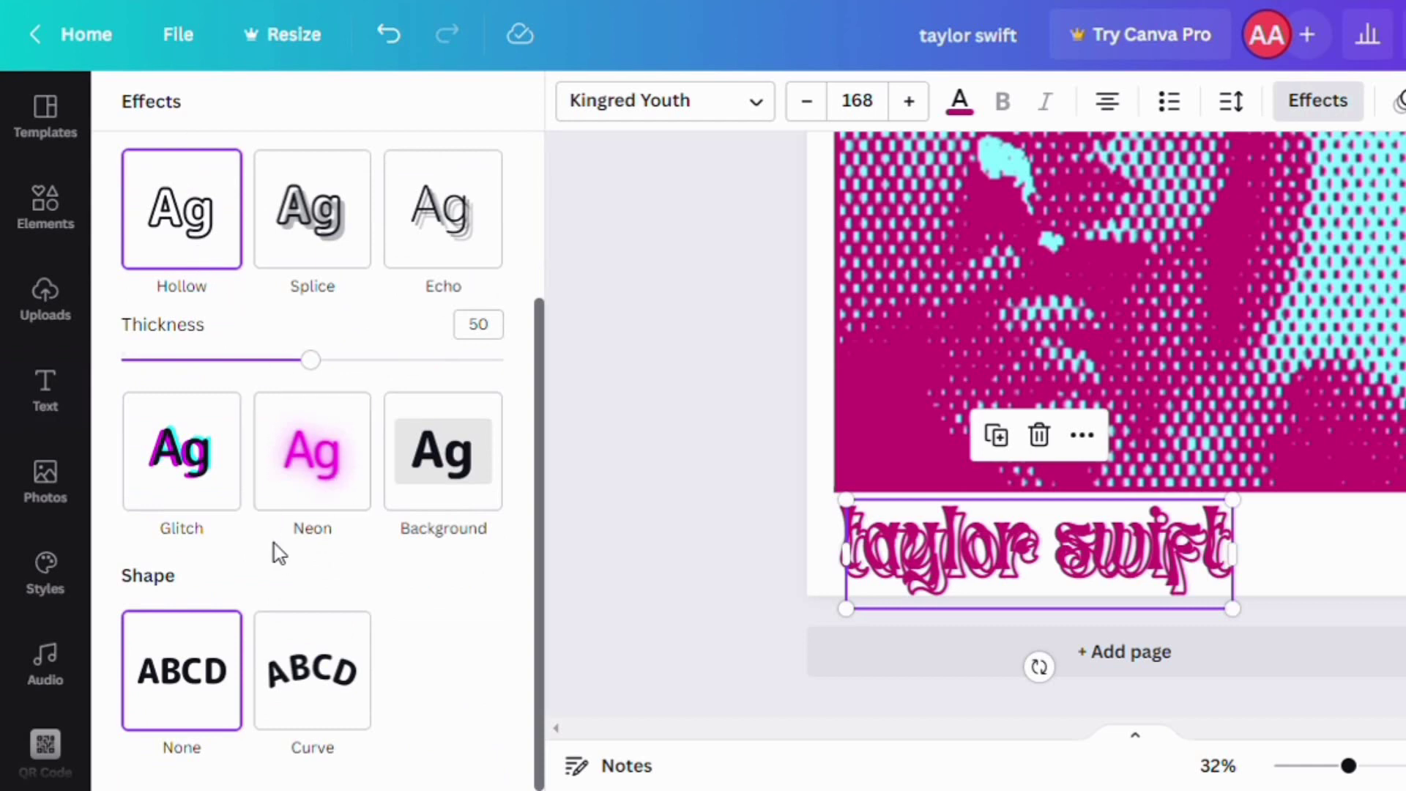
Recolour the hollow copy with the portrait's light cyan and place it exactly over the magenta heading
left_click(978, 106)
left_click(215, 504)
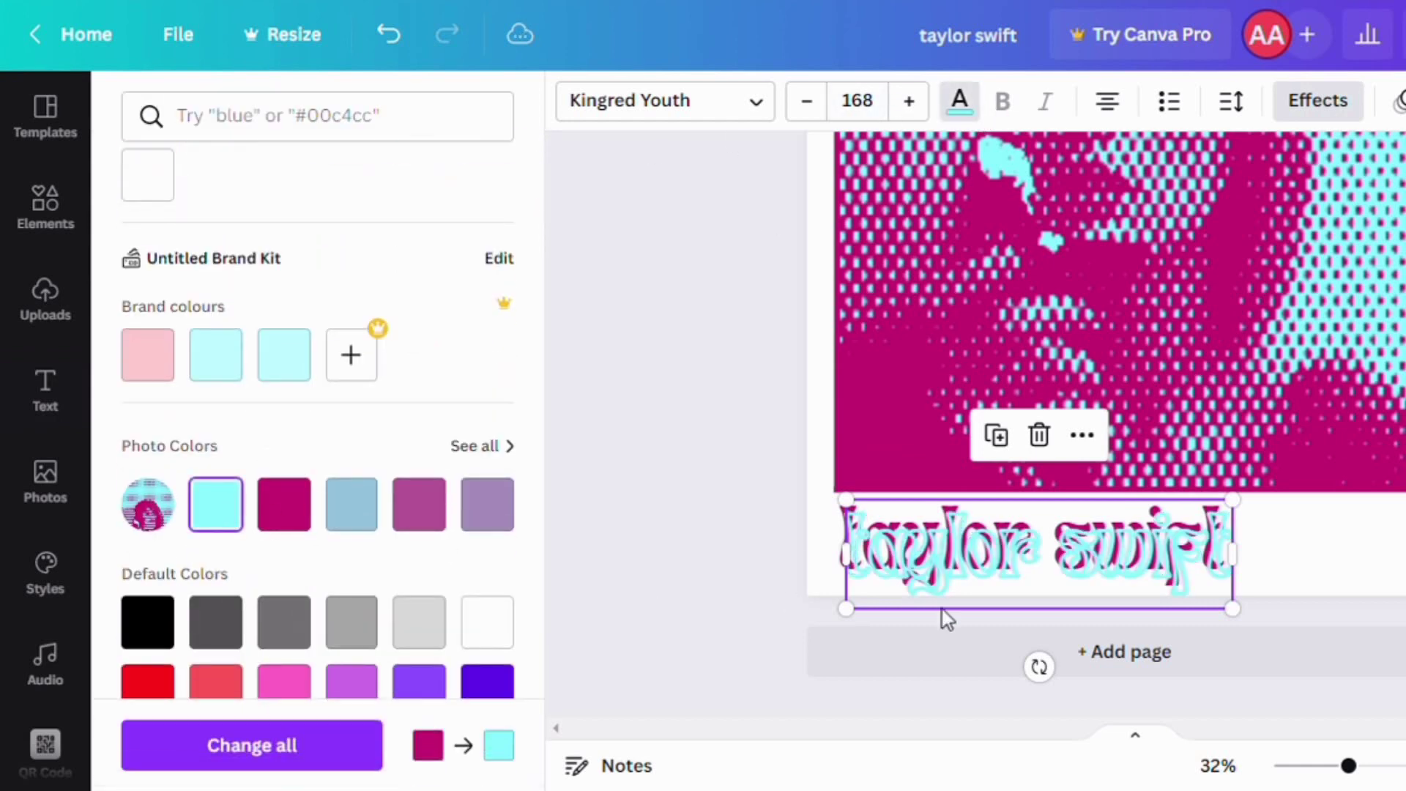
left_click_drag(967, 586, 968, 581)
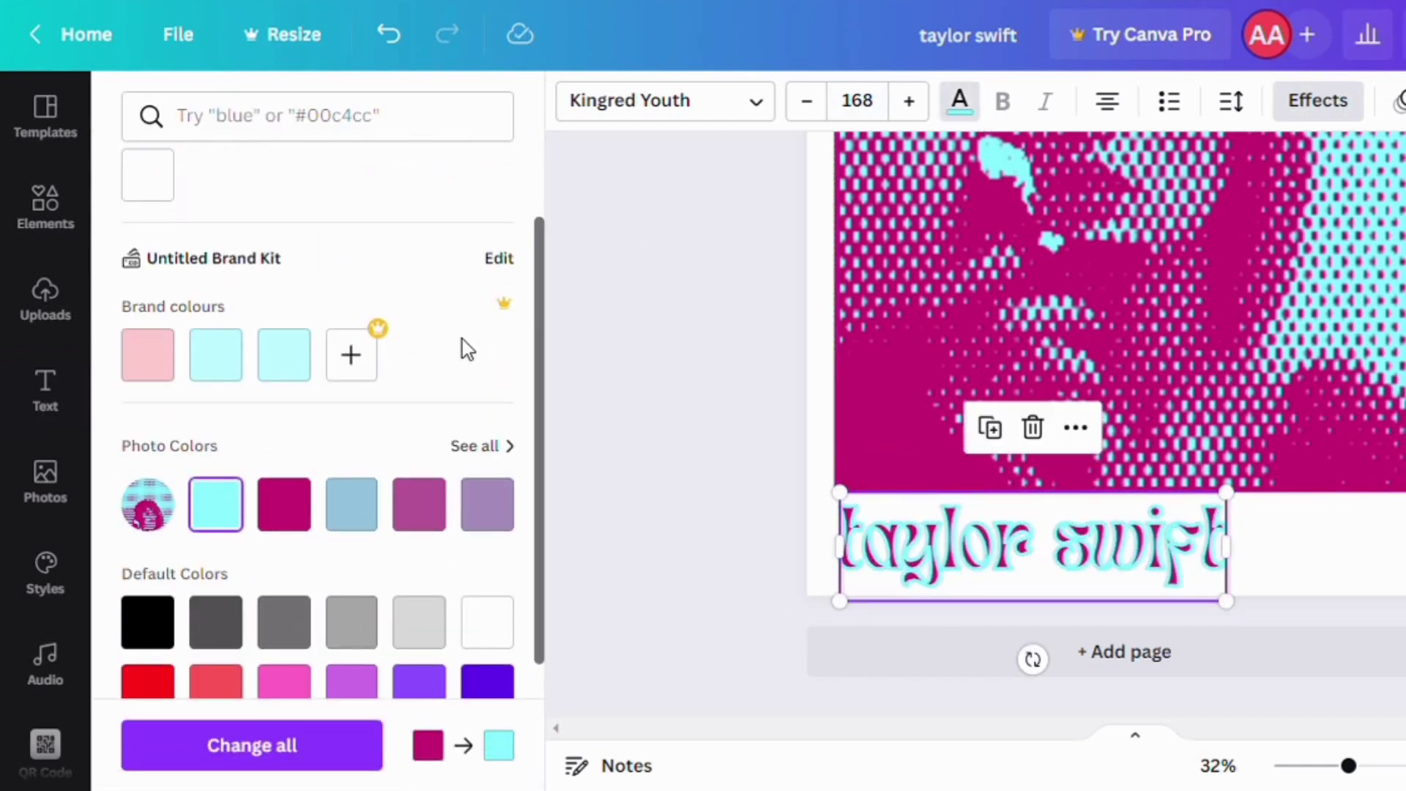
Reduce the hollow copy's outline thickness to 13
left_click(1323, 98)
left_click_drag(246, 582, 174, 583)
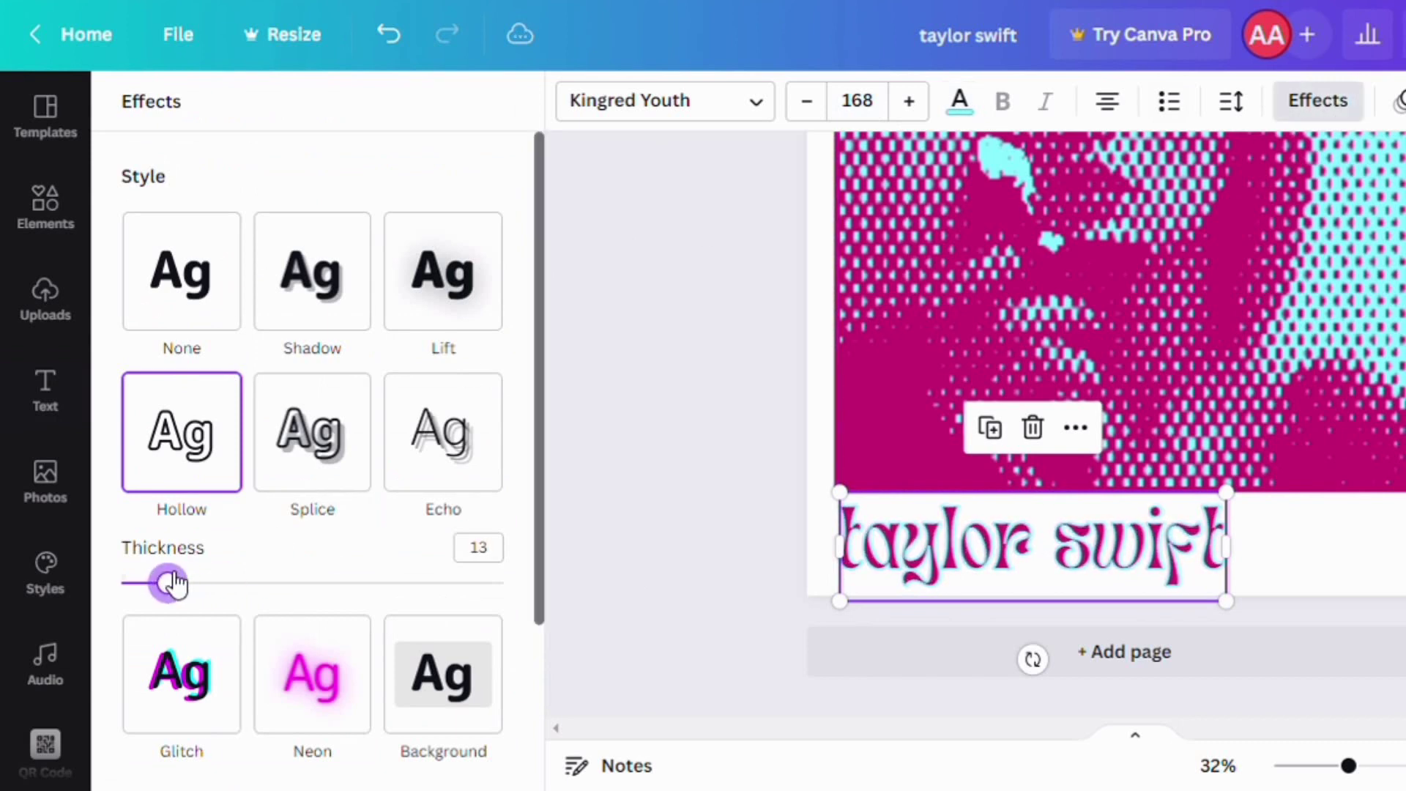
left_click(609, 485)
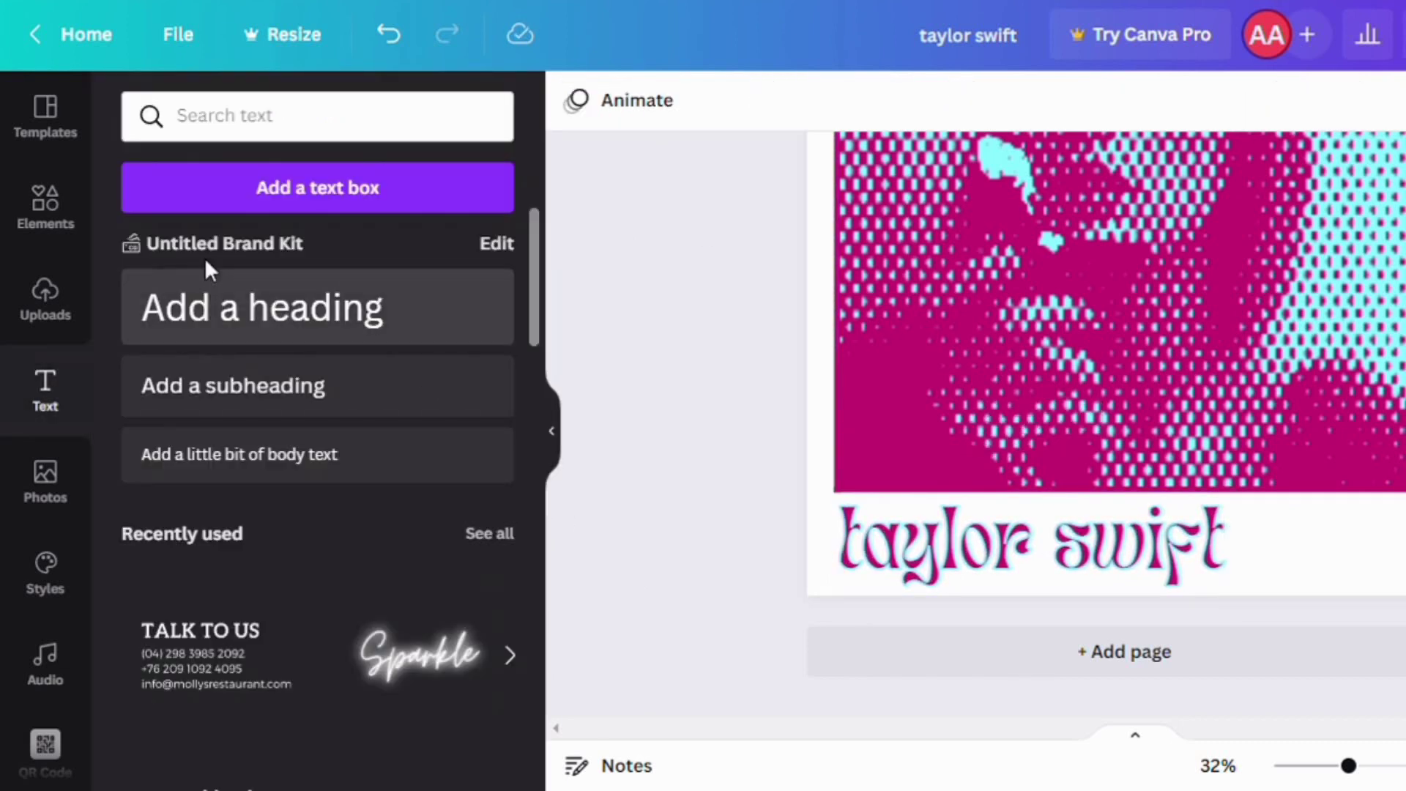
Search the elements for "oval" and place the wide white oval outline beside the heading in the bottom margin
left_click(46, 207)
left_click_drag(265, 117, 1, 49)
type("oval")
key("Return")
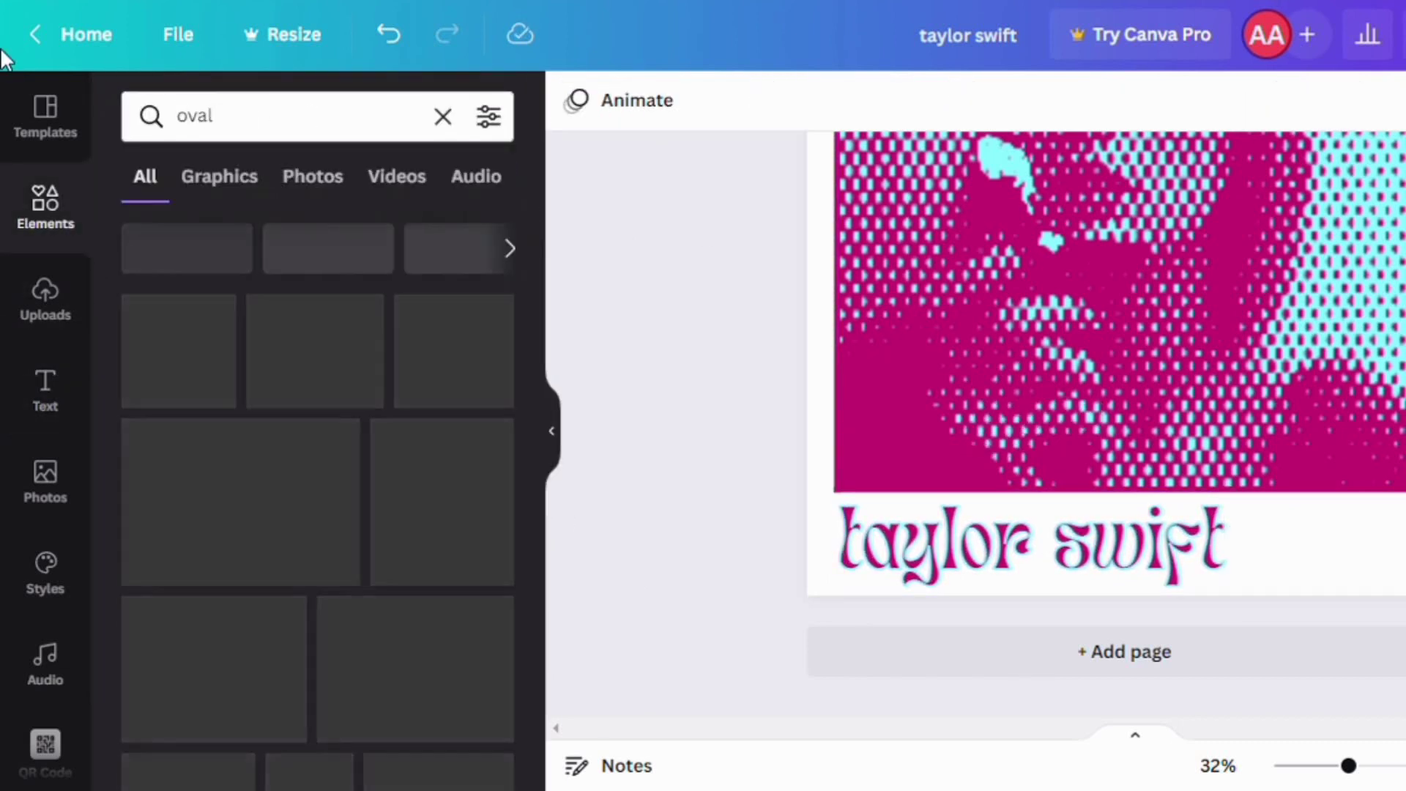
left_click_drag(447, 380, 1374, 608)
left_click_drag(1287, 540, 1364, 580)
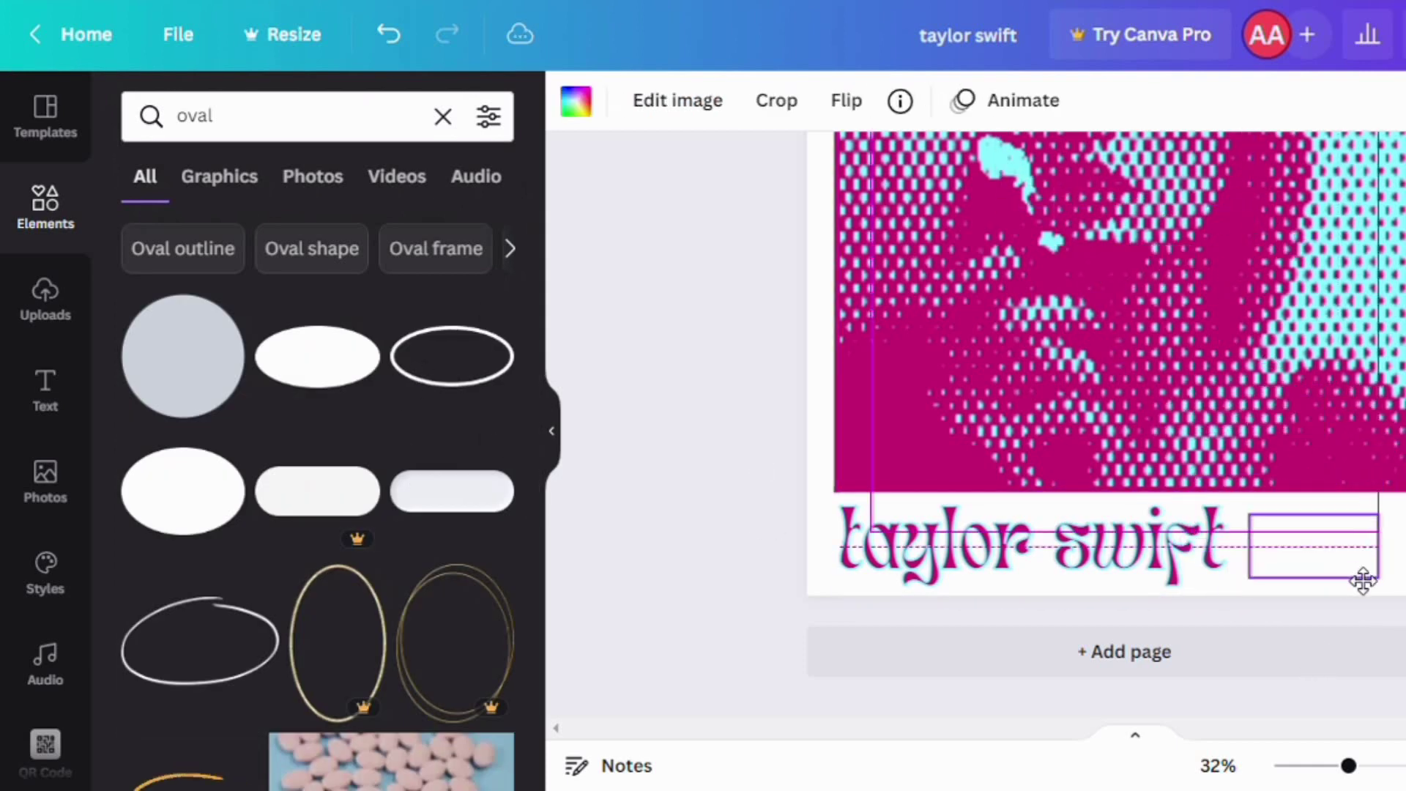
Replace the wide oval with the rounder white oval outline, placed beside the heading in the bottom margin
scroll(251, 370, "down", 8)
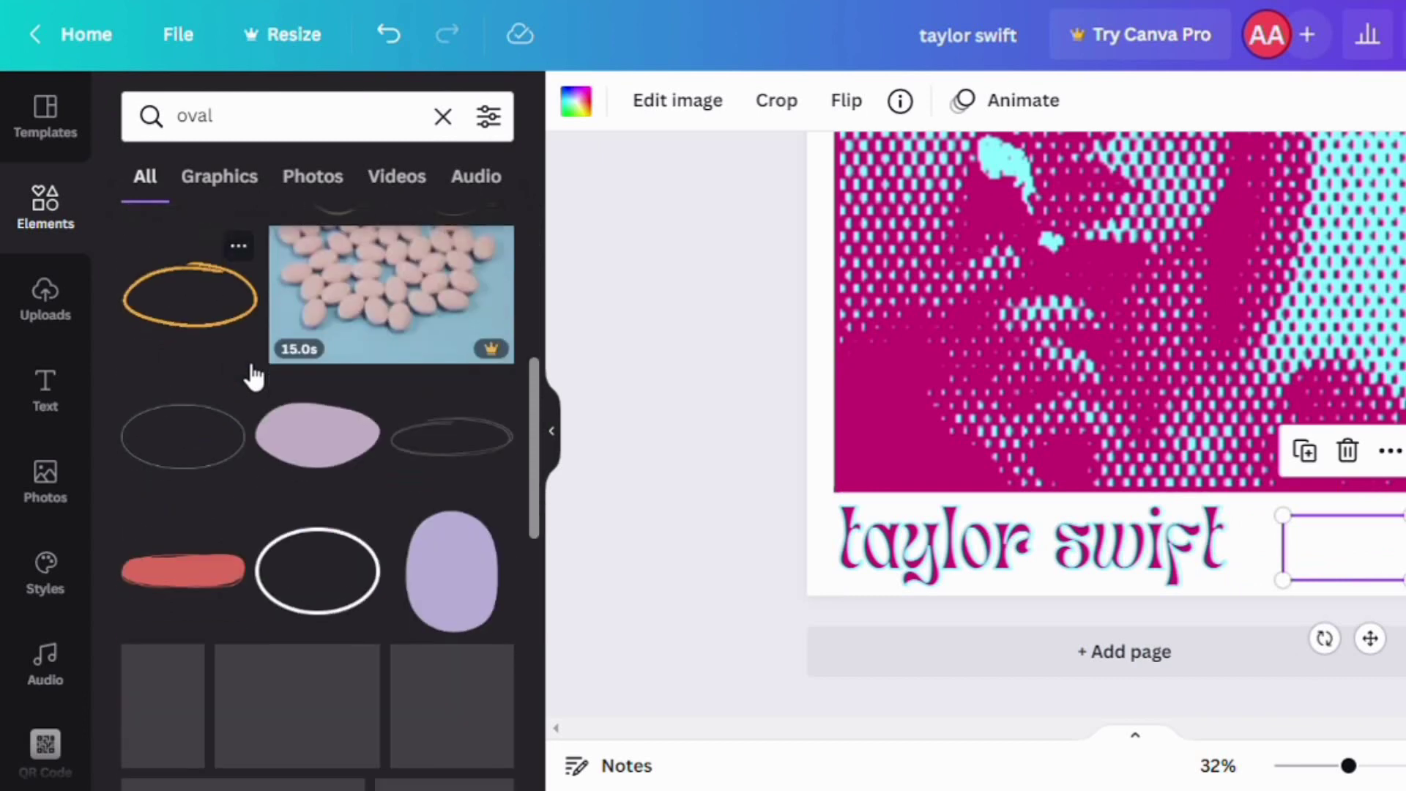
left_click(302, 456)
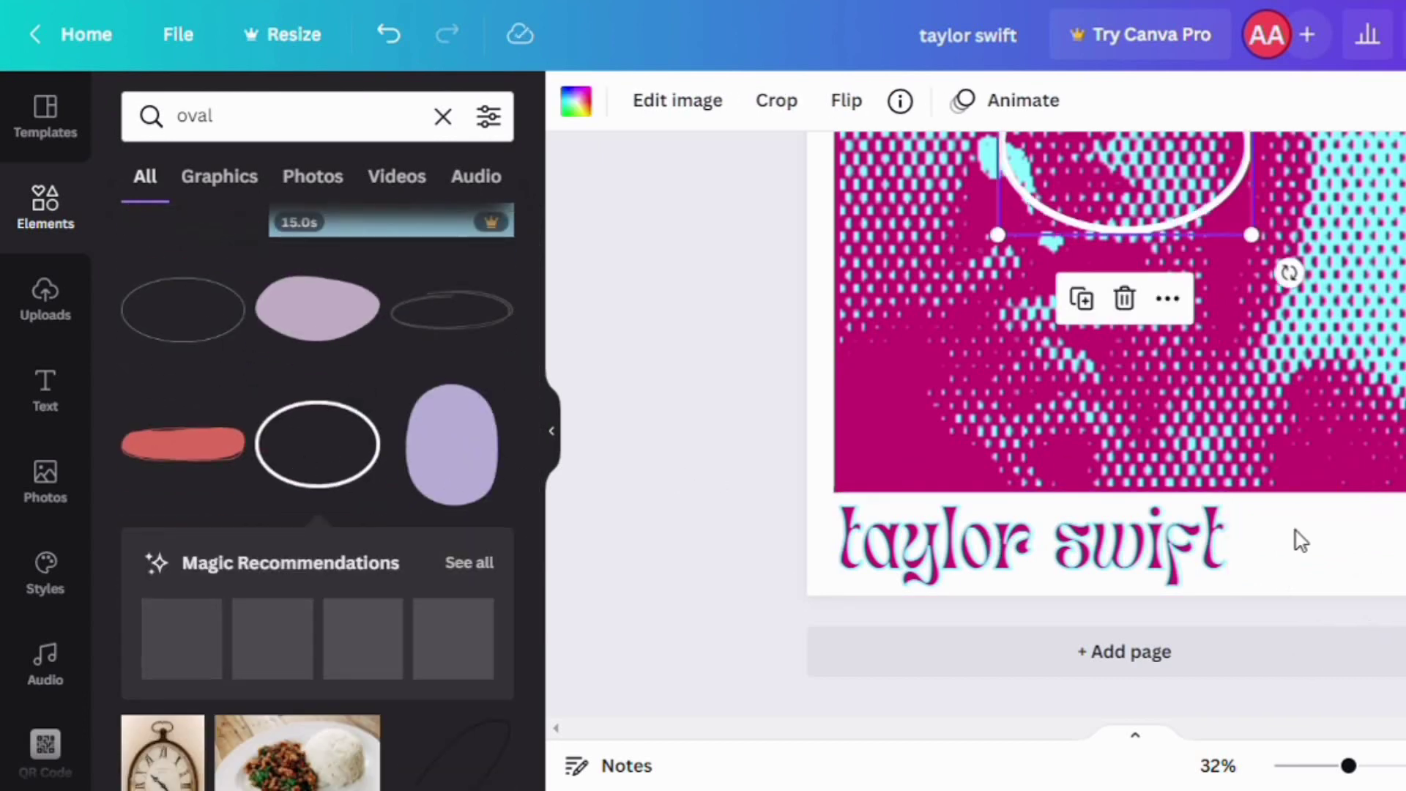
left_click(1294, 530)
key("Delete")
left_click_drag(1201, 220, 1294, 603)
Recolour the rounder oval outline magenta
left_click(576, 101)
left_click(148, 301)
scroll(1341, 597, "up", 5)
scroll(1340, 597, "down", 5)
left_click(1402, 612)
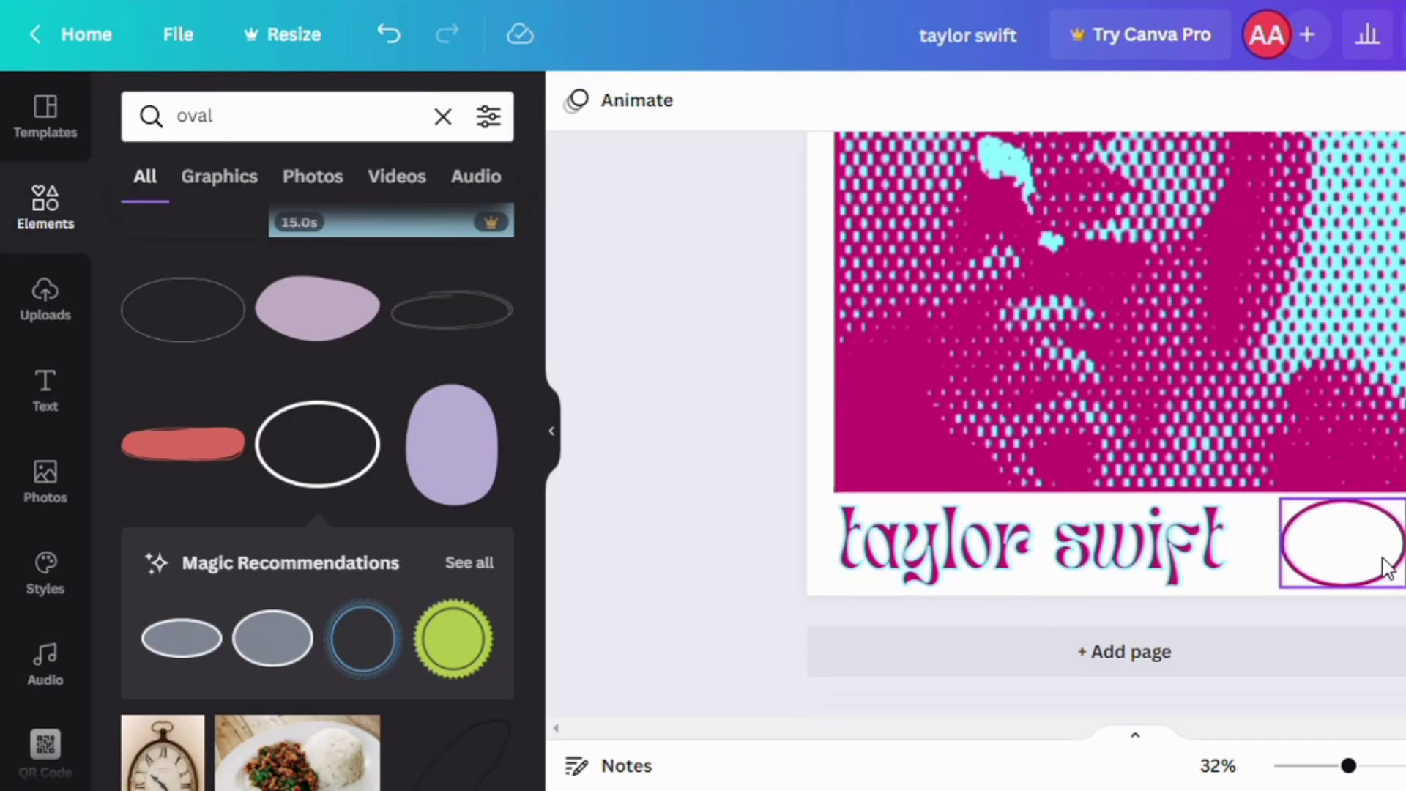
Shrink the magenta oval slightly and line it up with the heading at the right end of the bottom margin
left_click(1379, 572)
left_click_drag(1355, 574, 1376, 569)
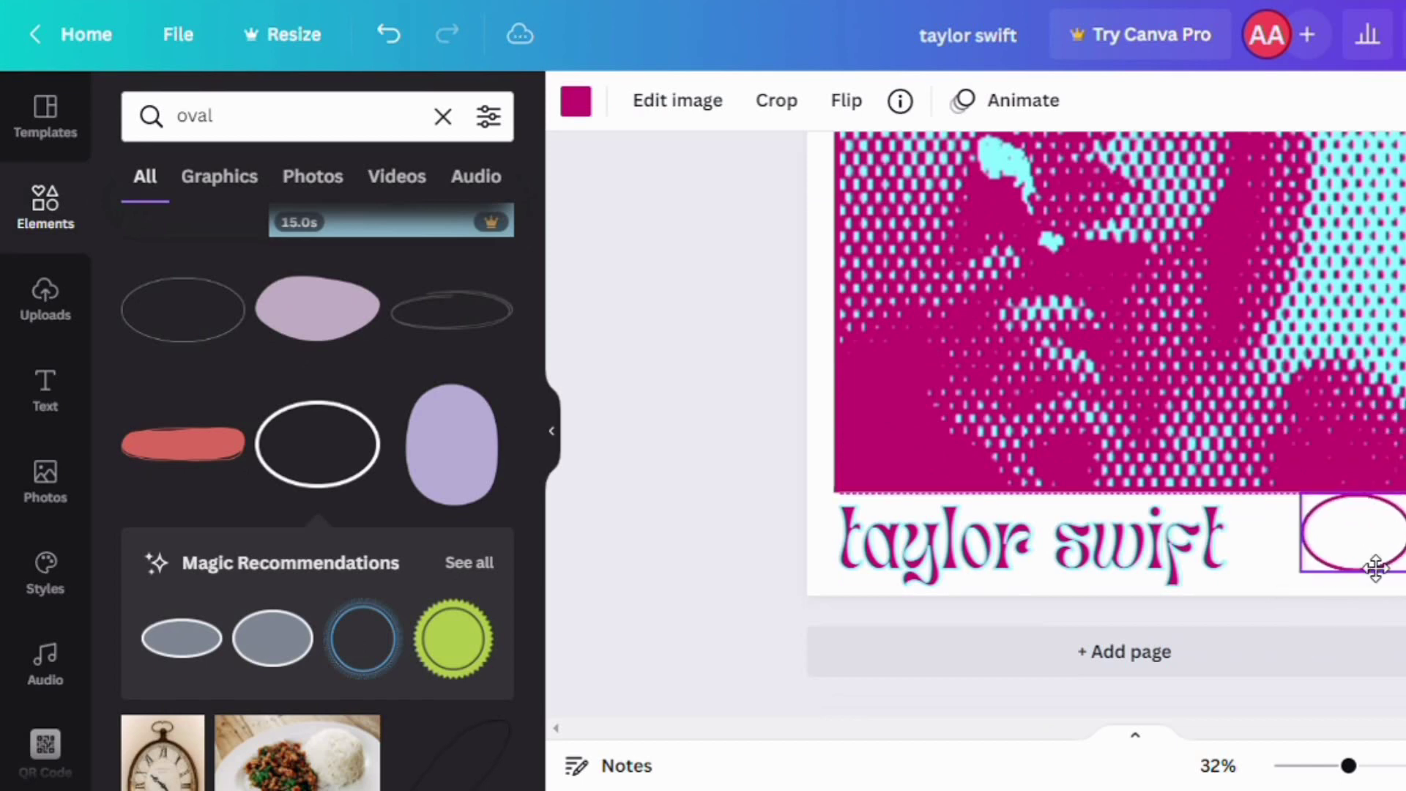
key("Escape")
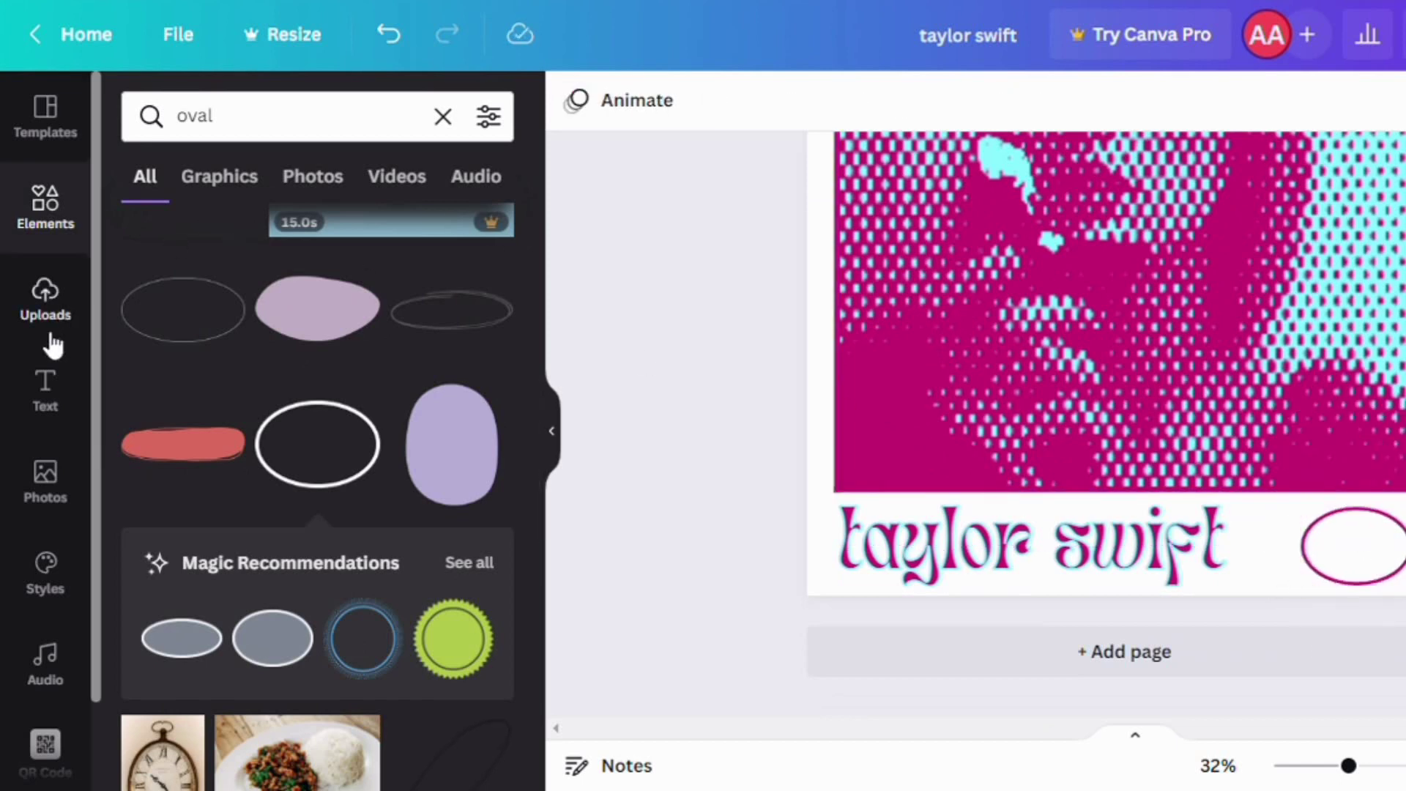
Add a subheading reading "89" and centre it inside the magenta oval
left_click(45, 388)
left_click(233, 386)
type("39")
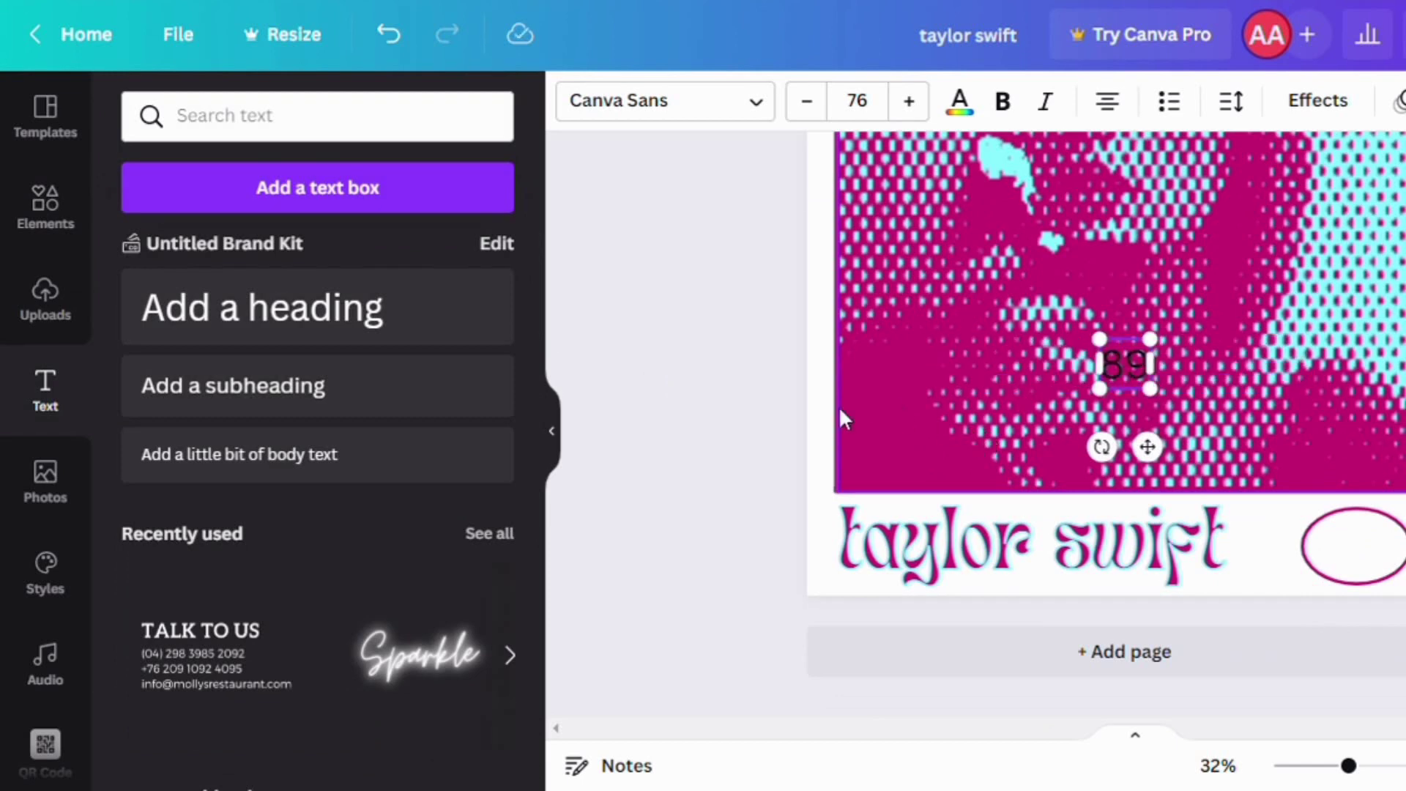
key("Escape")
left_click_drag(1098, 350, 1330, 532)
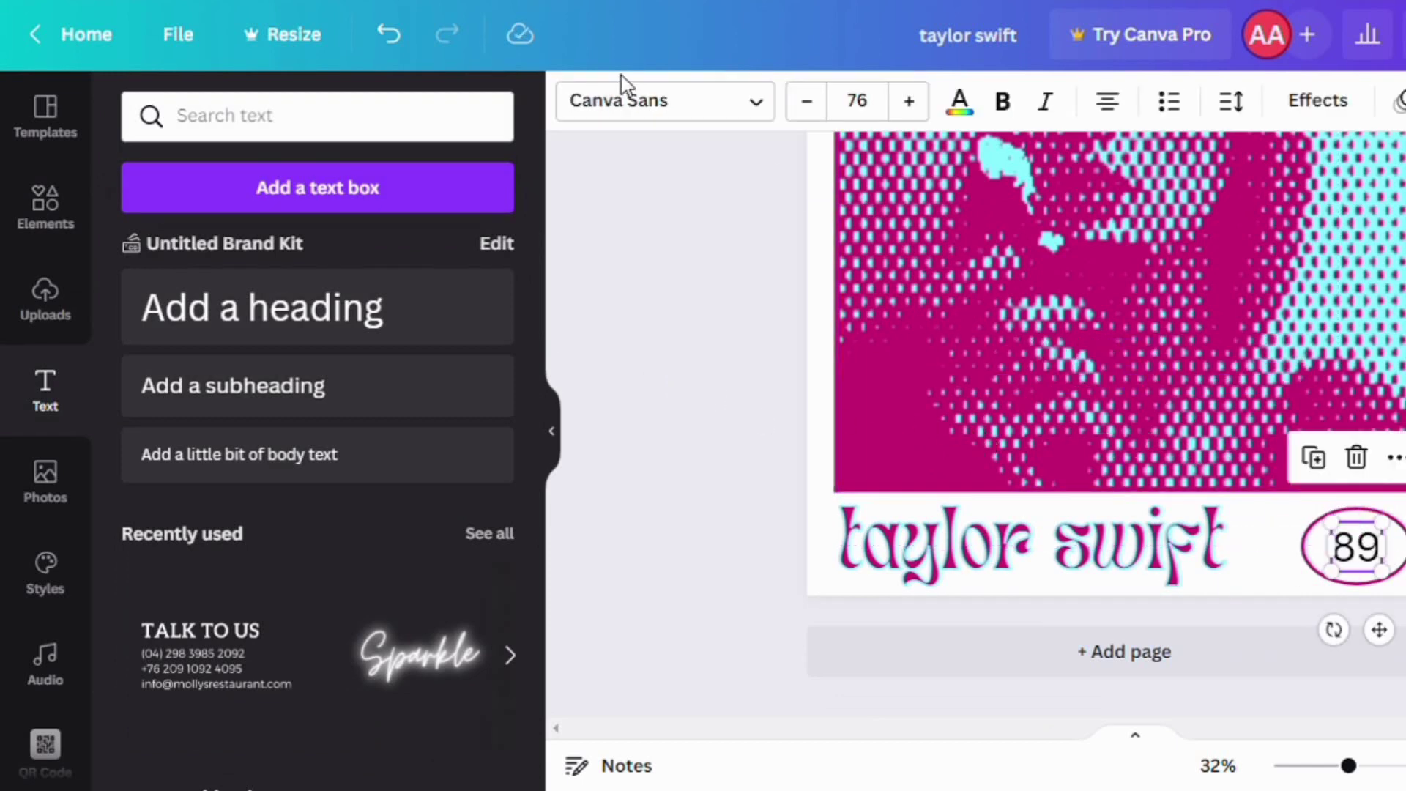
Format the "89" text in Kingred Youth, magenta, enlarged to size 115 and centred in the oval
left_click(622, 95)
type("kin")
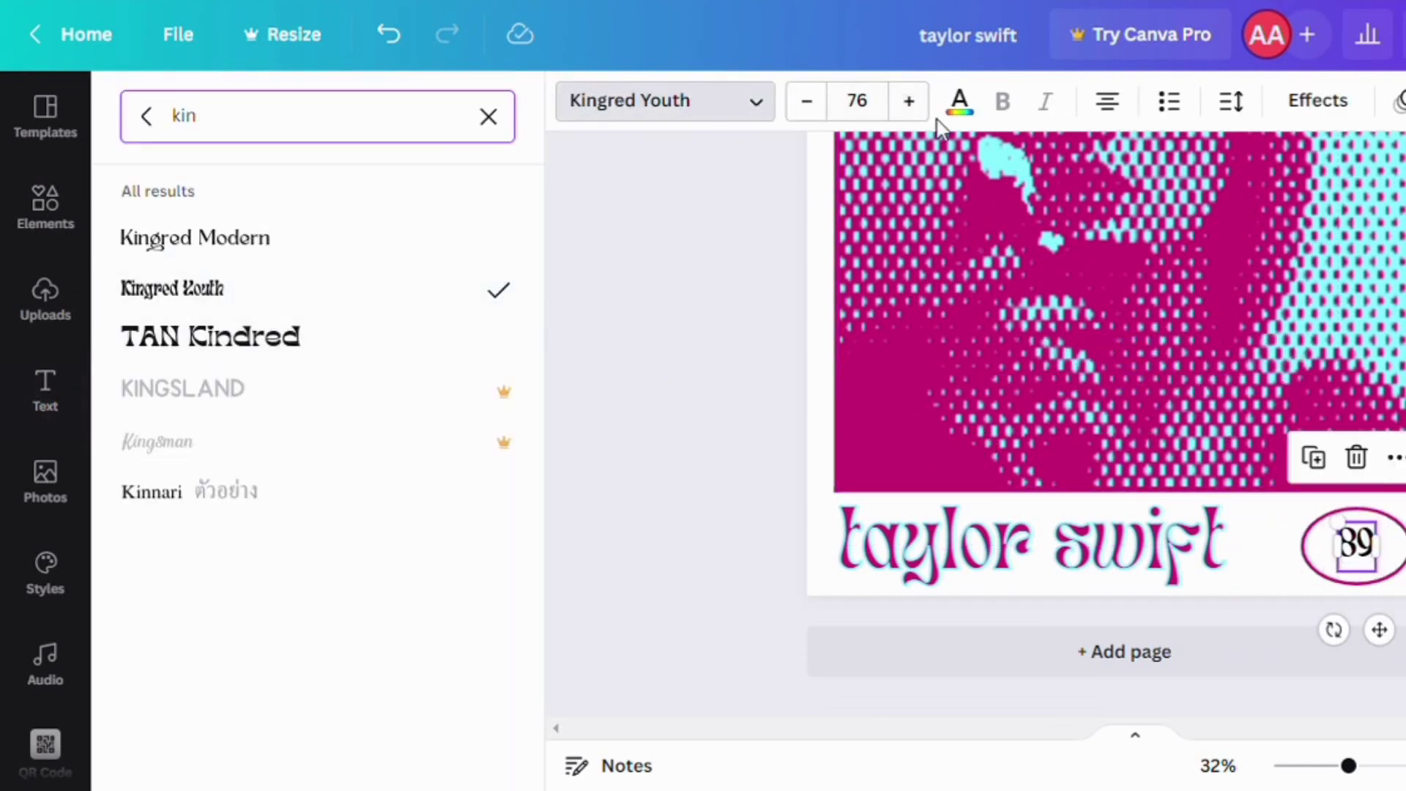
left_click(960, 100)
left_click_drag(1377, 571, 1358, 534)
left_click(1405, 543)
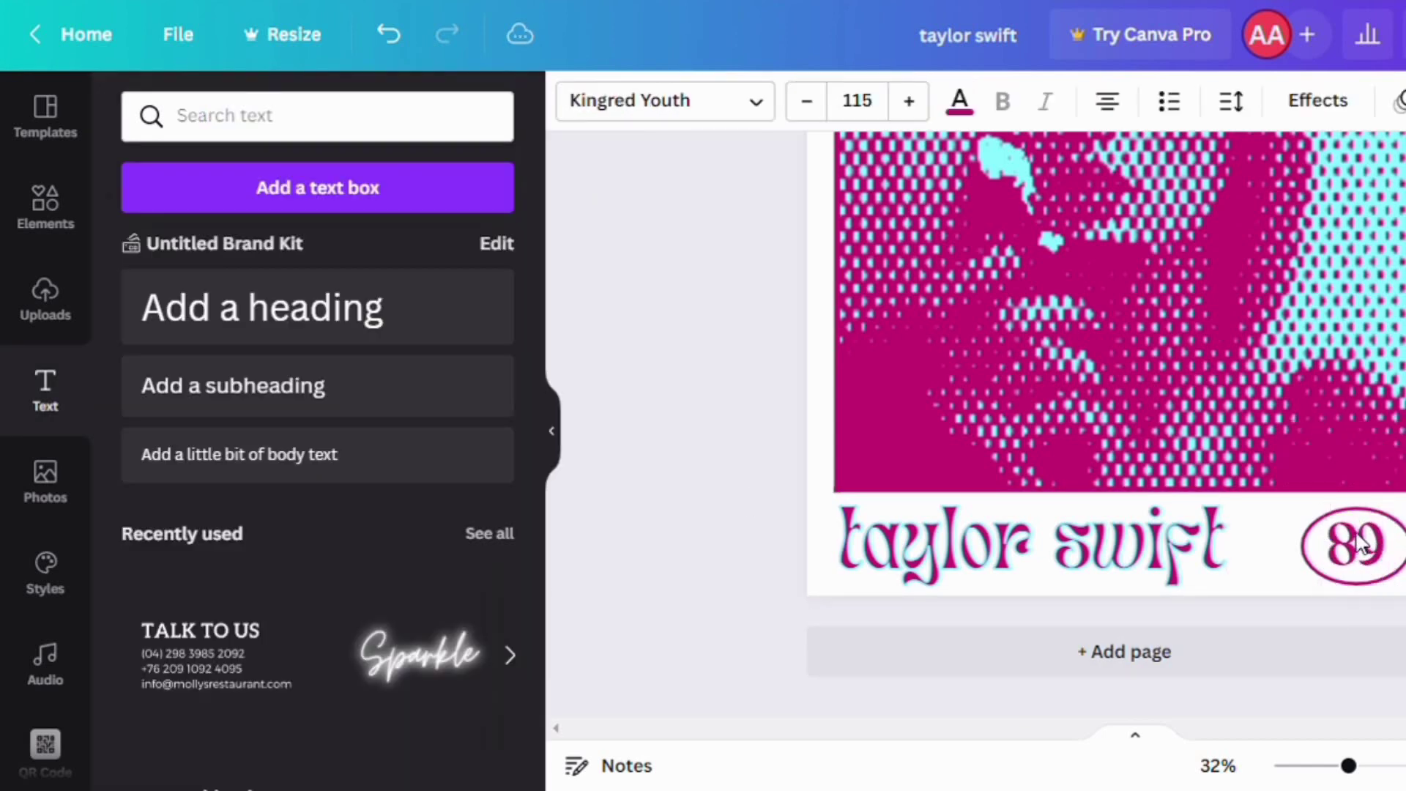
Add a blank page 4 after the finished portrait poster
left_click_drag(1348, 765, 1317, 766)
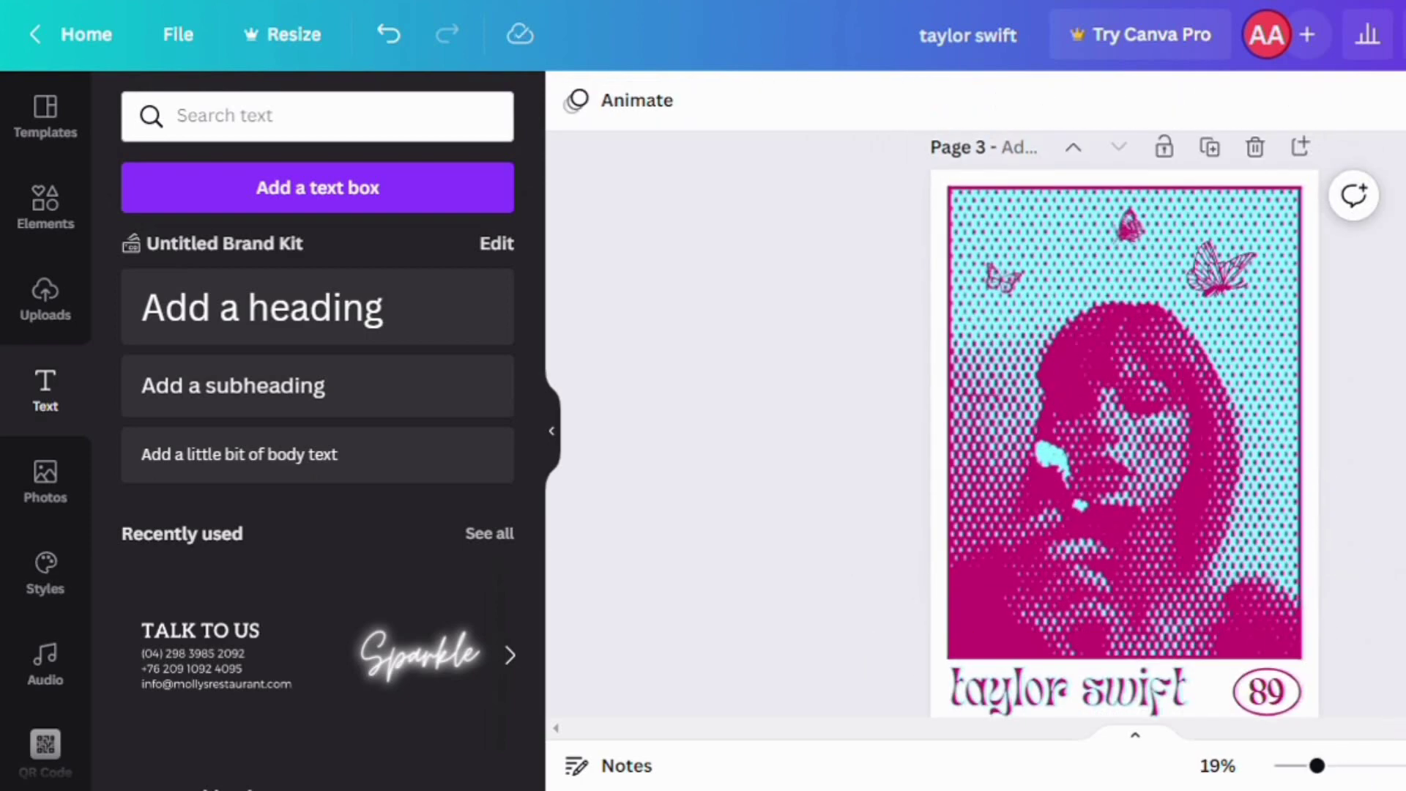
left_click(1311, 151)
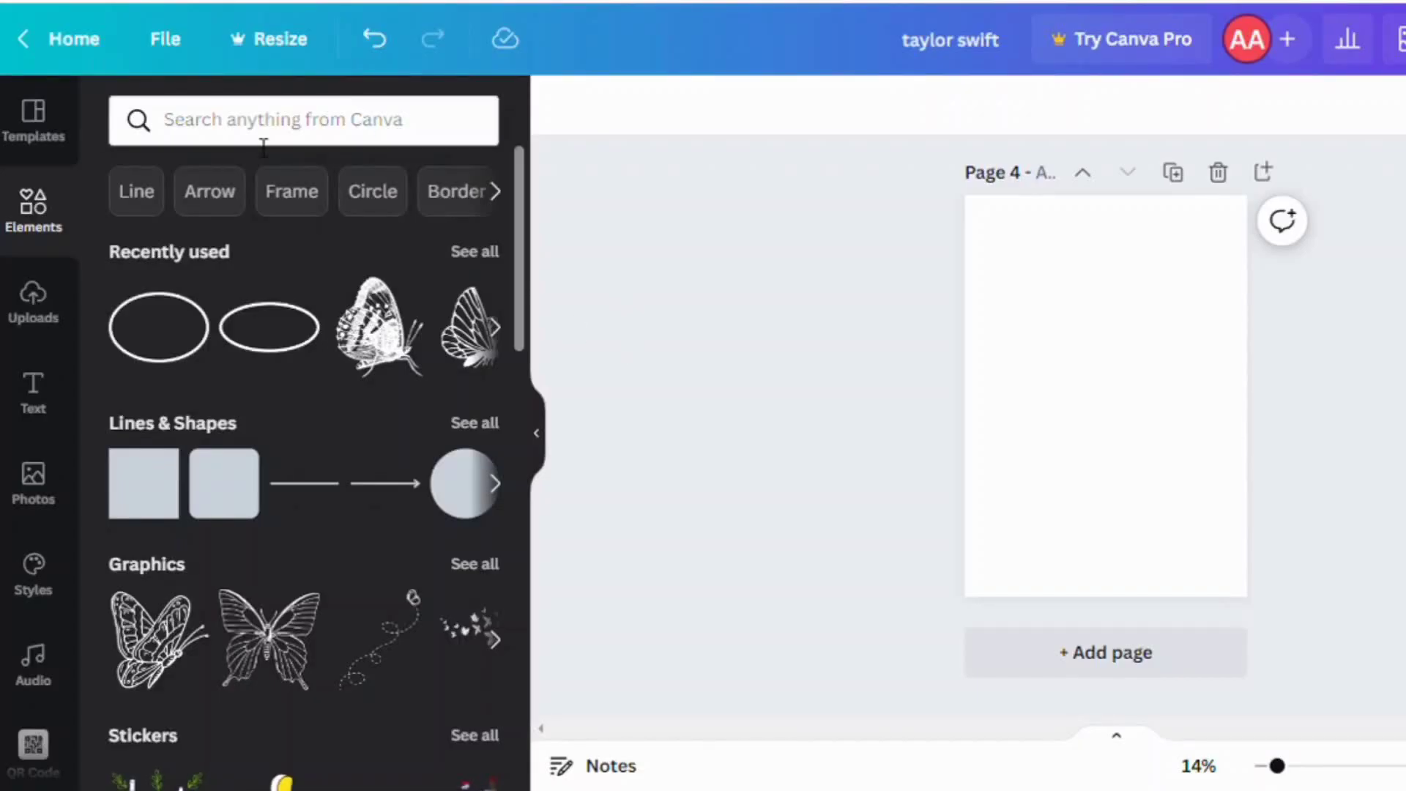
Search the elements library for "ripped frame"
left_click(263, 129)
type("ripped ")
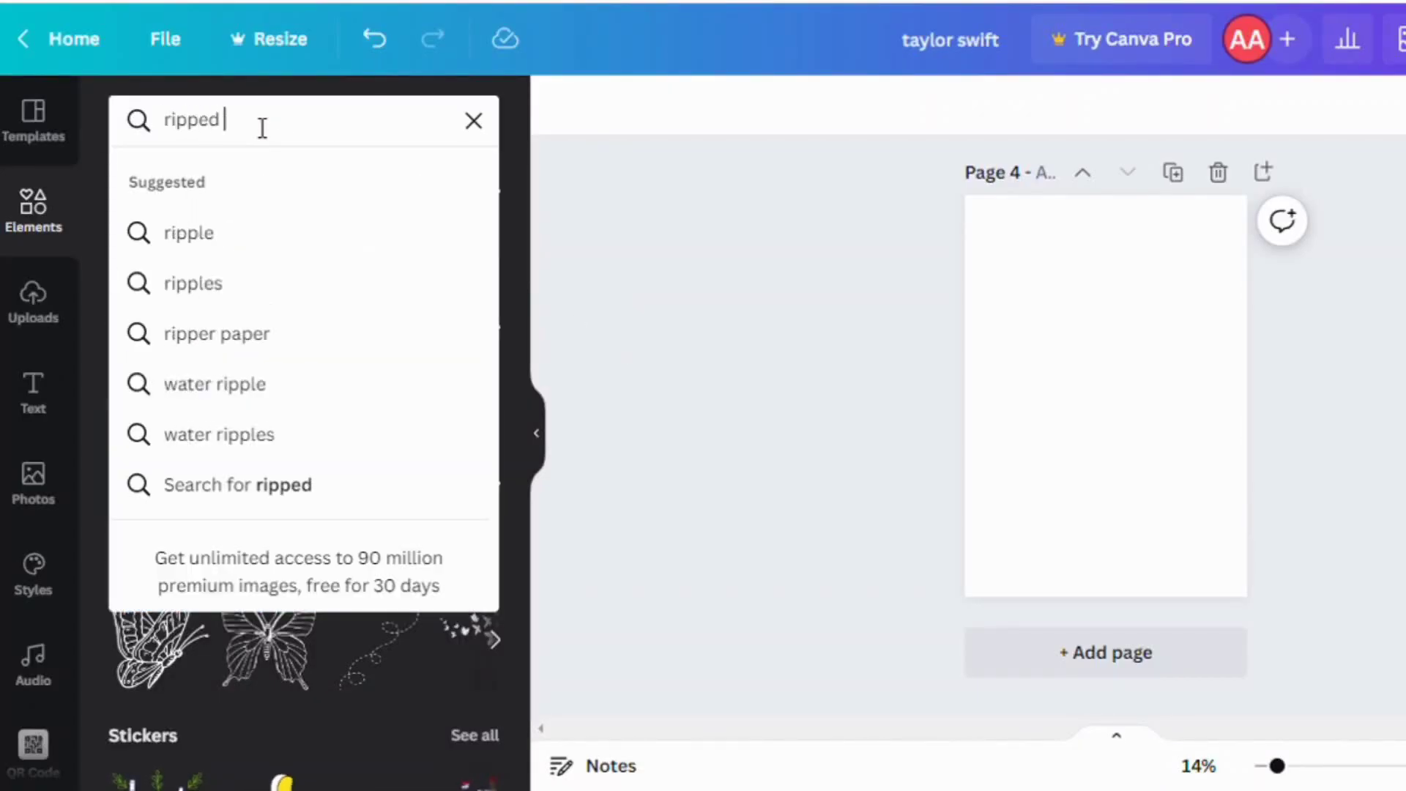
type("frame")
key("Return")
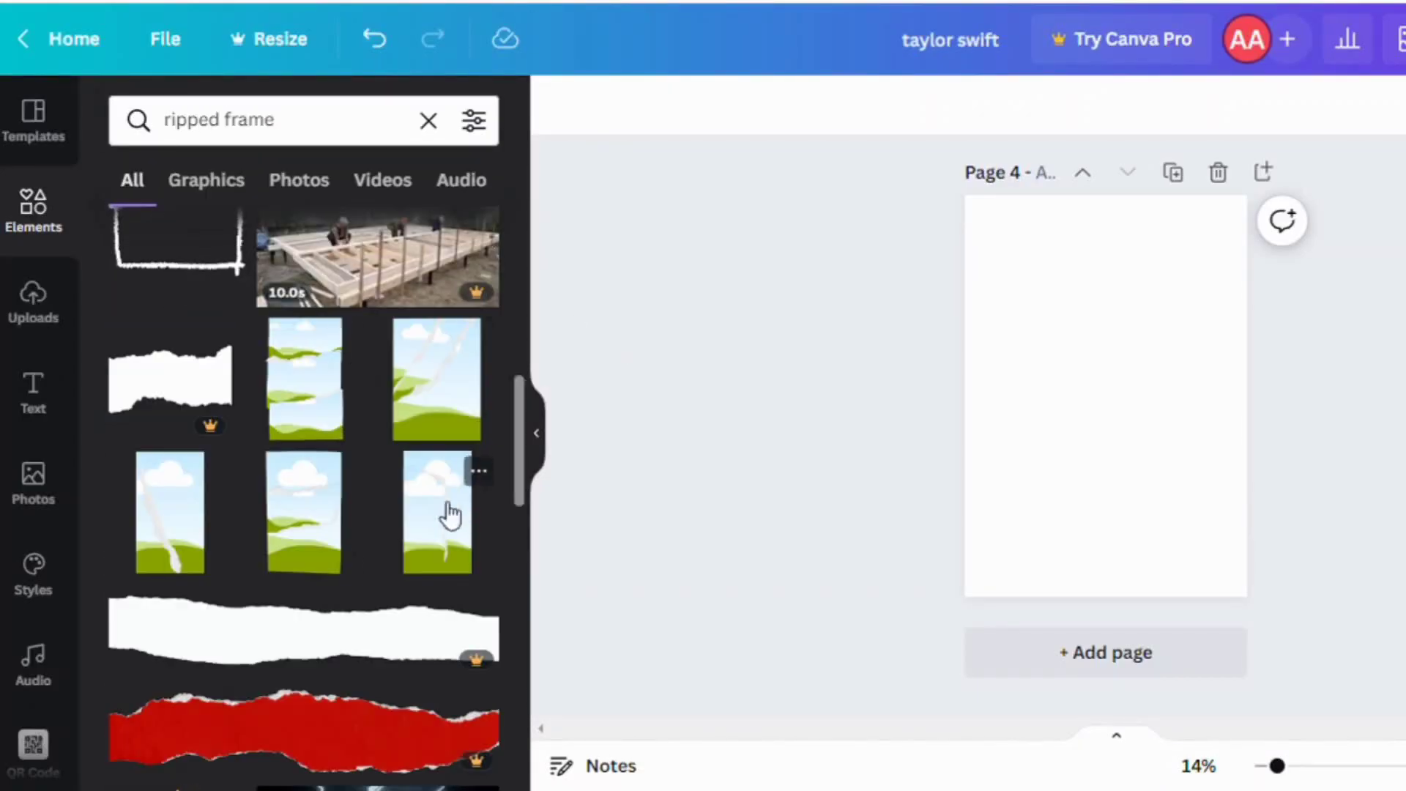
scroll(196, 566, "up", 6)
scroll(196, 564, "down", 6)
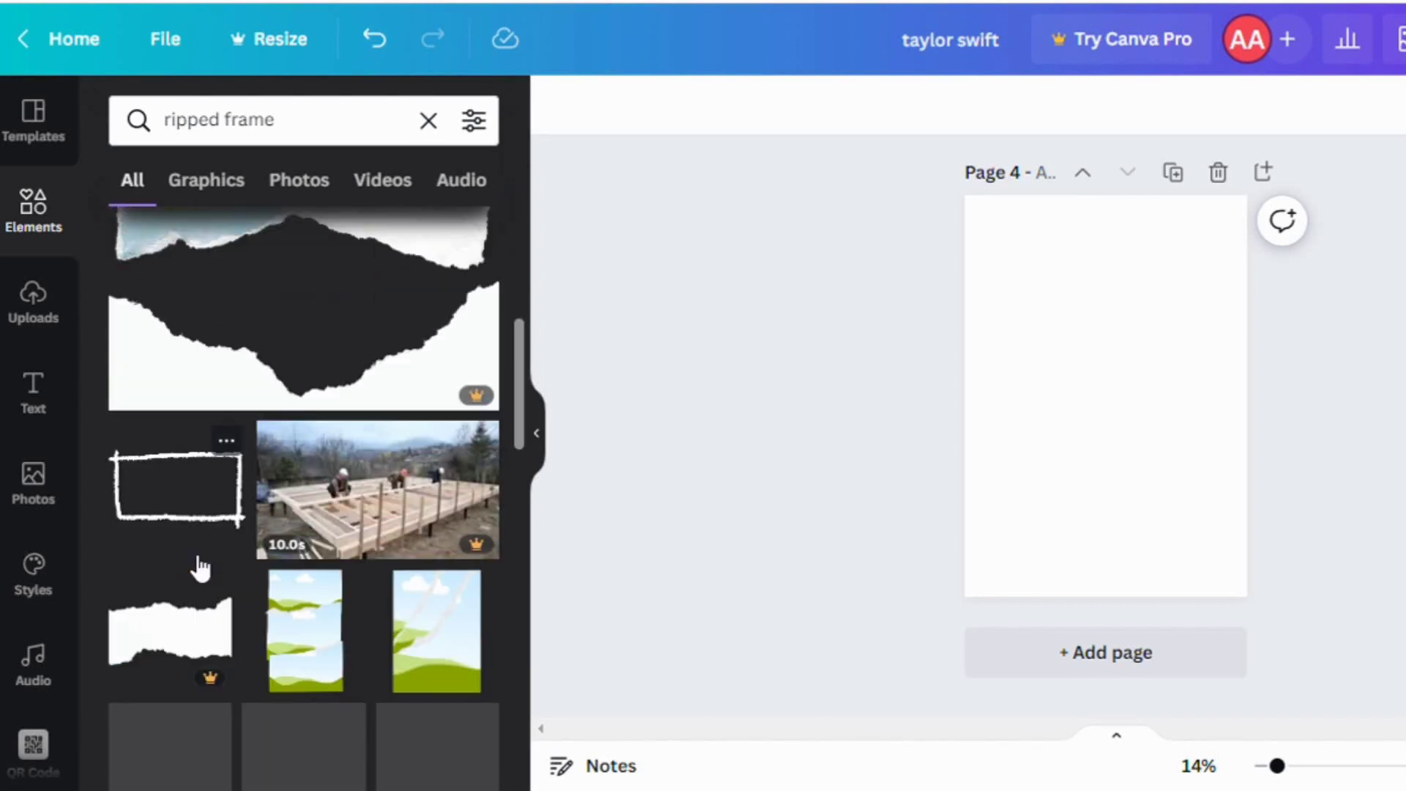
left_click(197, 563)
scroll(350, 484, "down", 10)
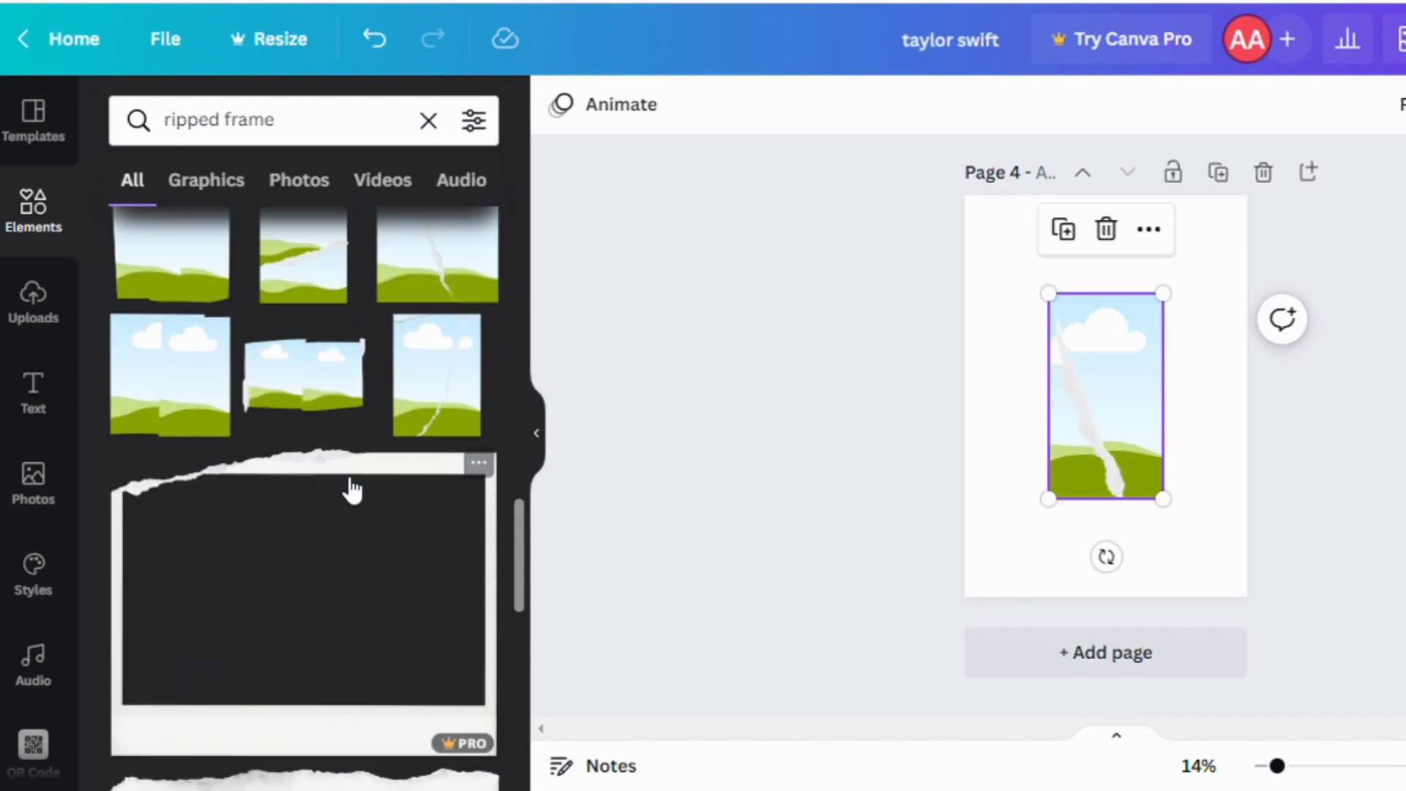
scroll(350, 483, "down", 10)
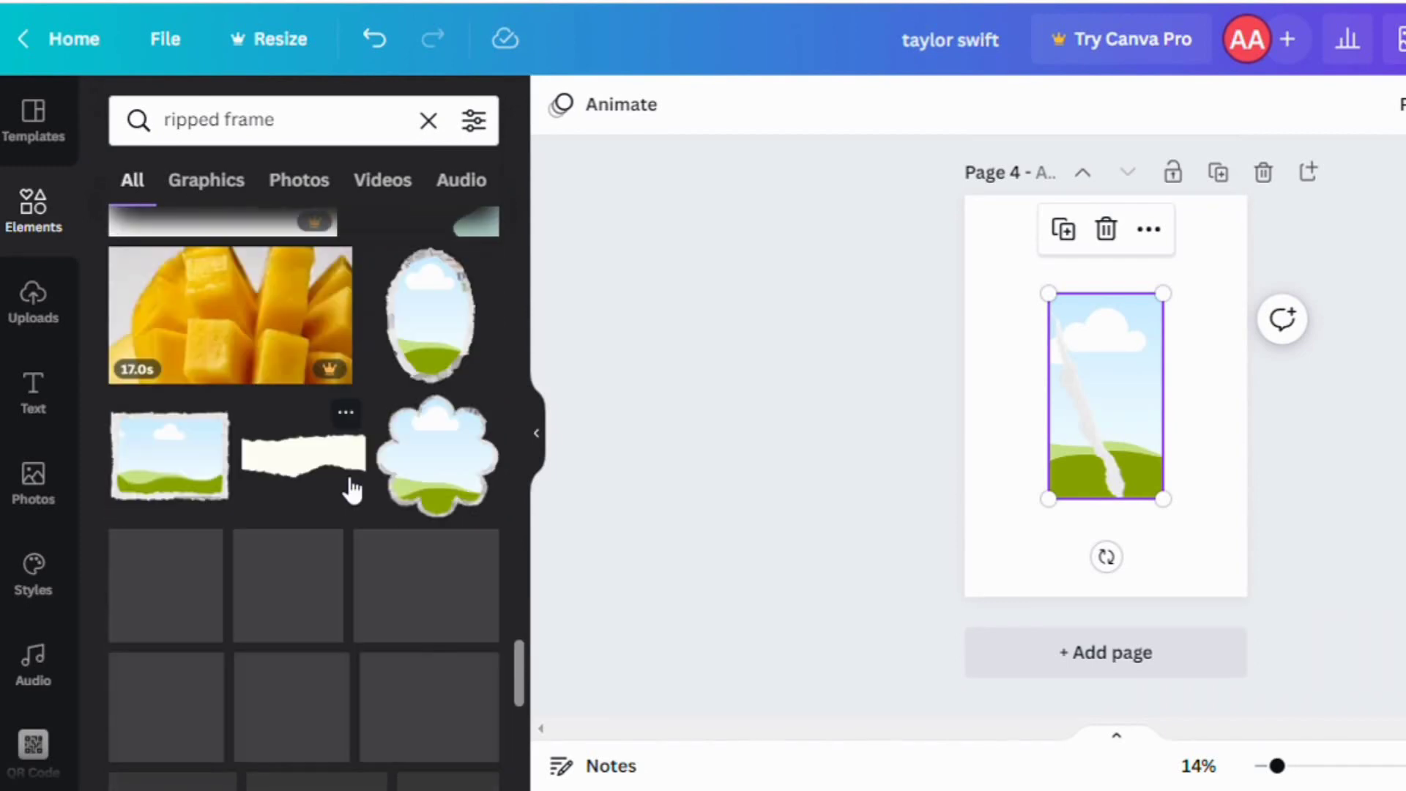
scroll(350, 486, "down", 5)
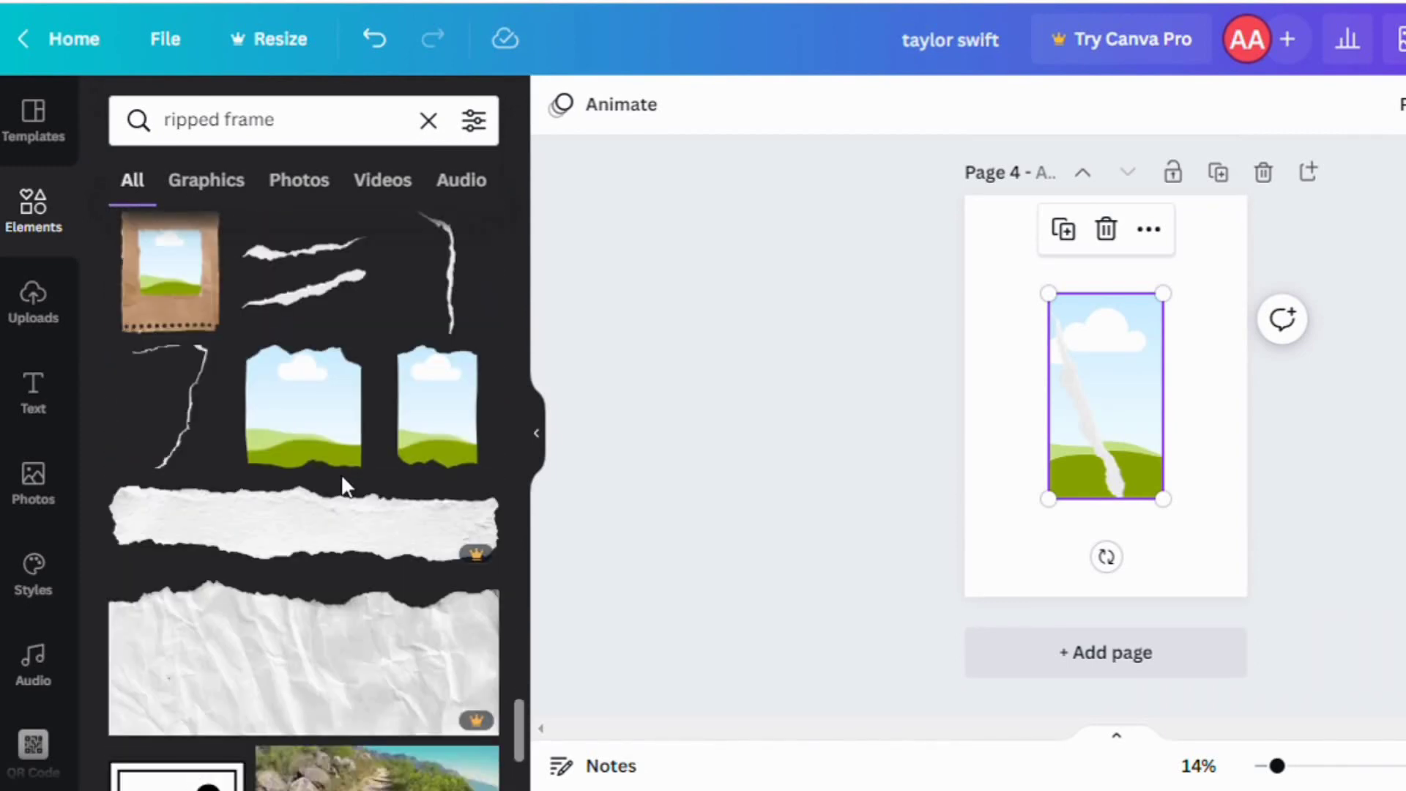
scroll(351, 485, "down", 2)
scroll(351, 486, "up", 2)
key("Delete")
Add the narrow frame with torn upper and lower edges, enlarged past page width, its lower edge ending about a third down page 4
left_click(436, 407)
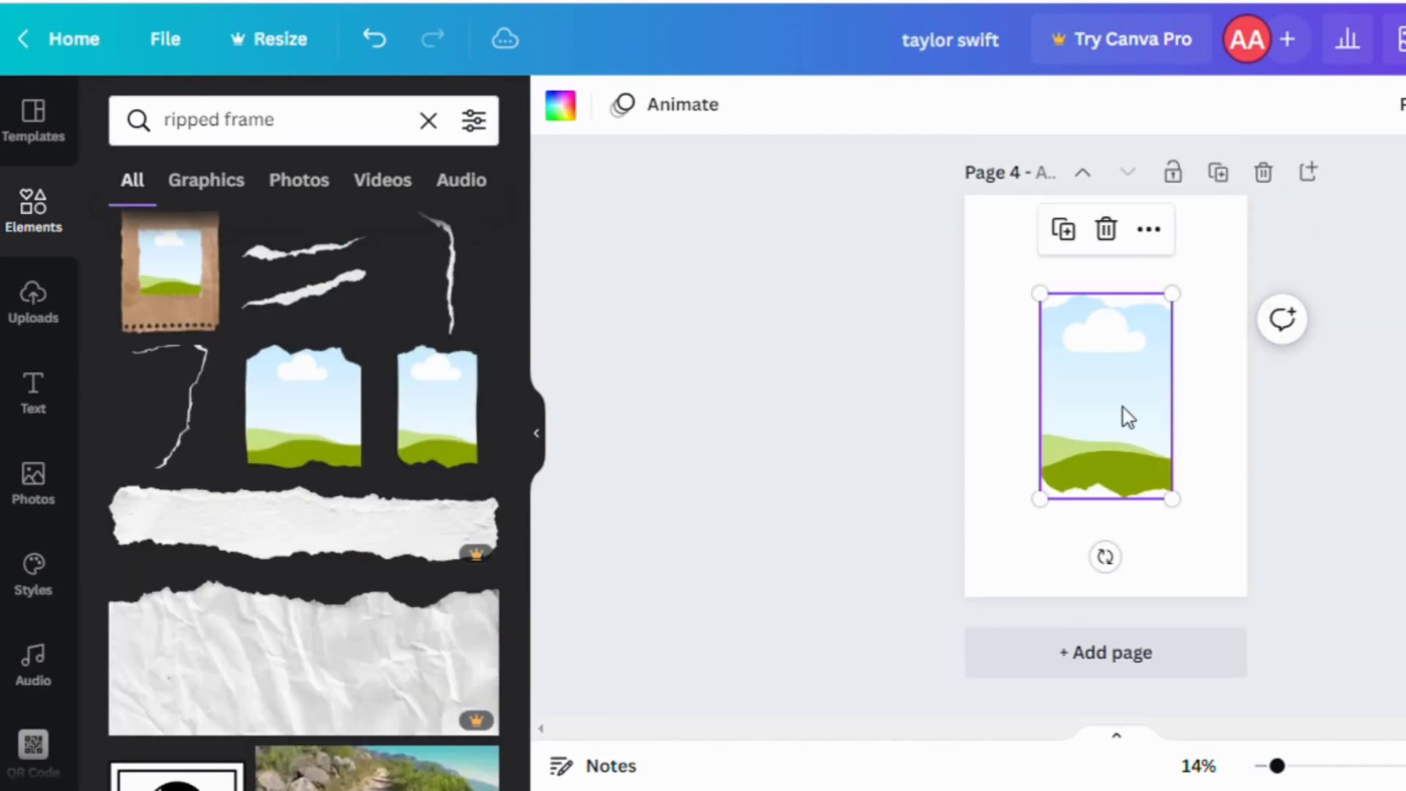
left_click_drag(1174, 295, 1333, 59)
left_click_drag(1223, 366, 1145, 211)
left_click(857, 367)
Add a torn-paper strip, turn it nearly horizontal, and enlarge it to cover the frame's ragged lower edge across the page
left_click_drag(519, 607, 519, 238)
left_click(319, 306)
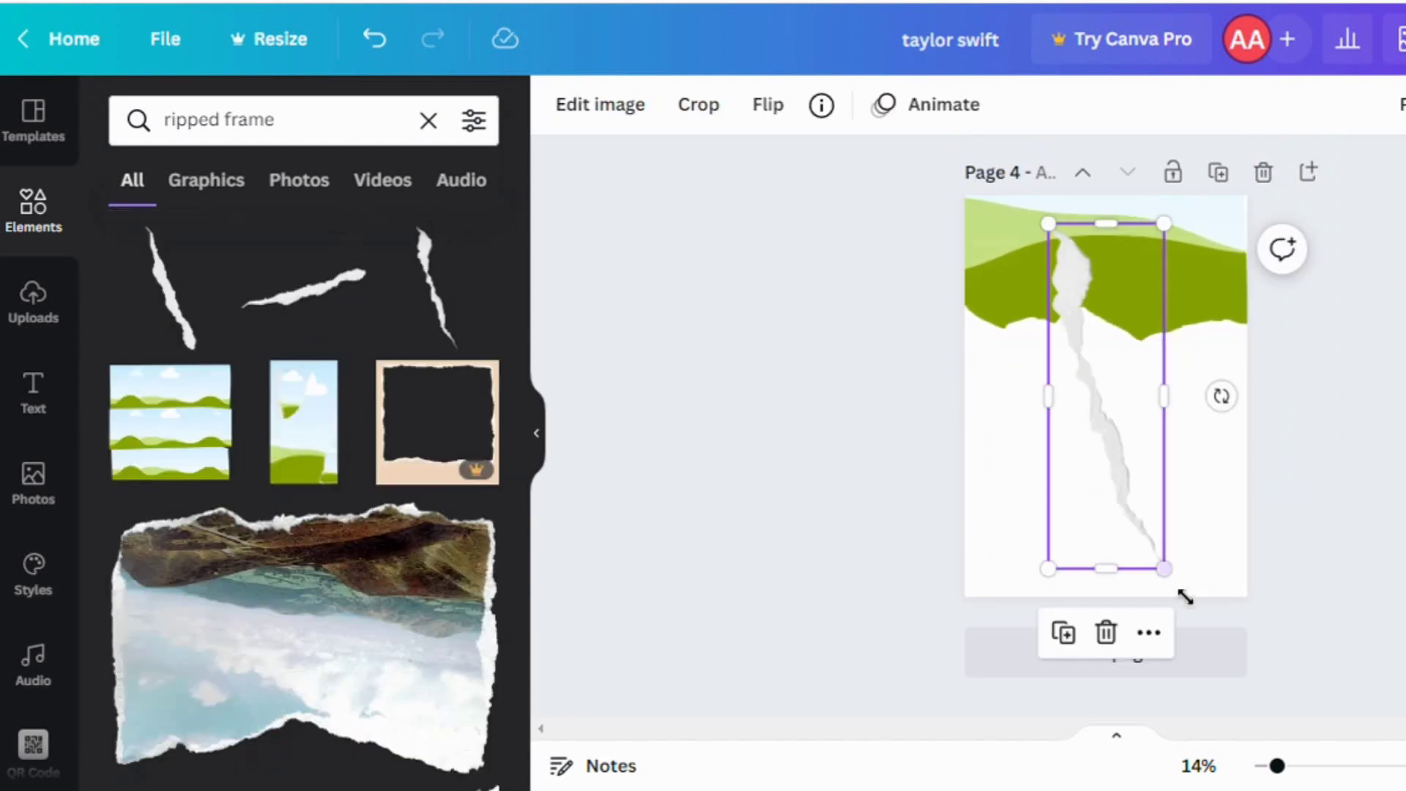
left_click_drag(1221, 395, 1223, 500)
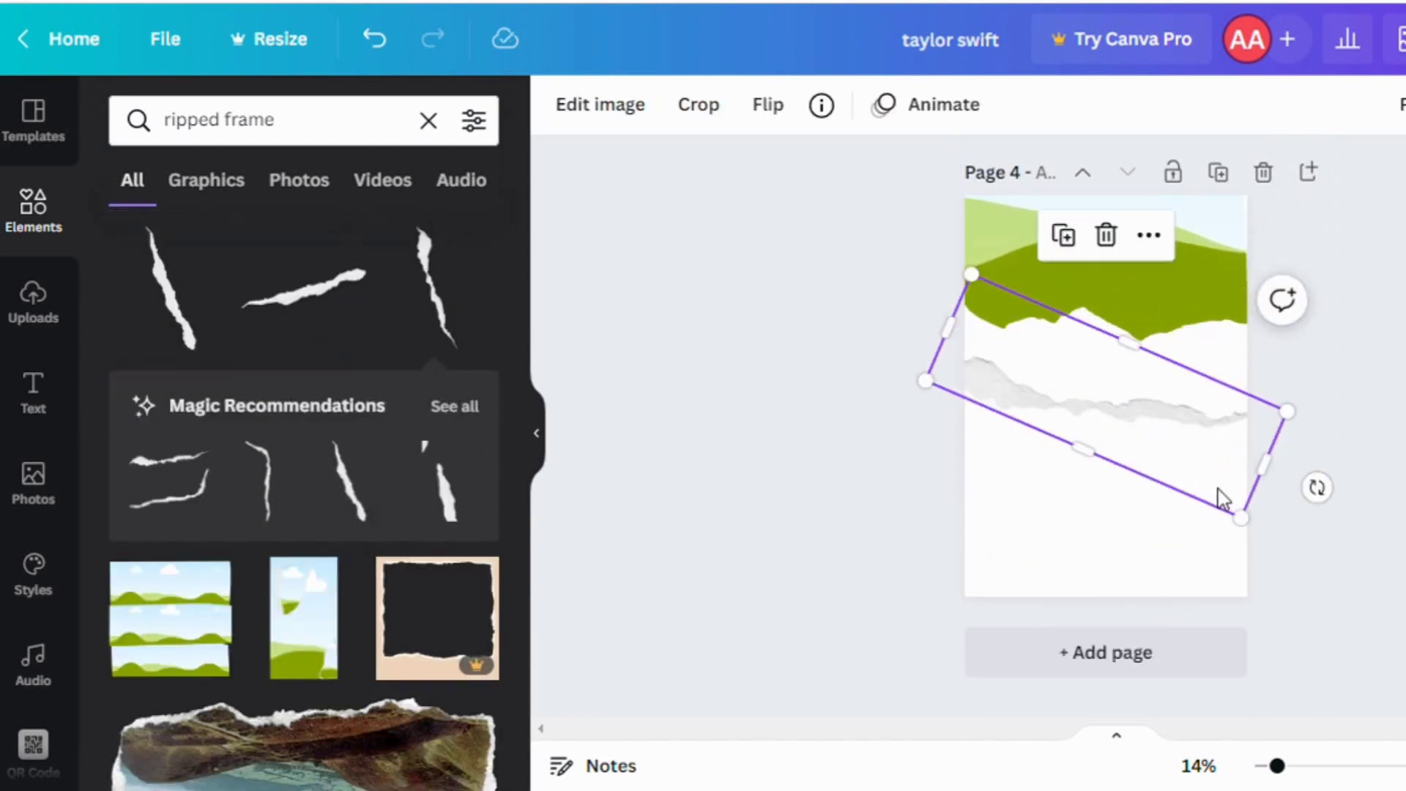
left_click_drag(1196, 435, 1197, 348)
left_click(1263, 388)
left_click_drag(1256, 334, 1367, 341)
left_click_drag(1245, 360, 1243, 348)
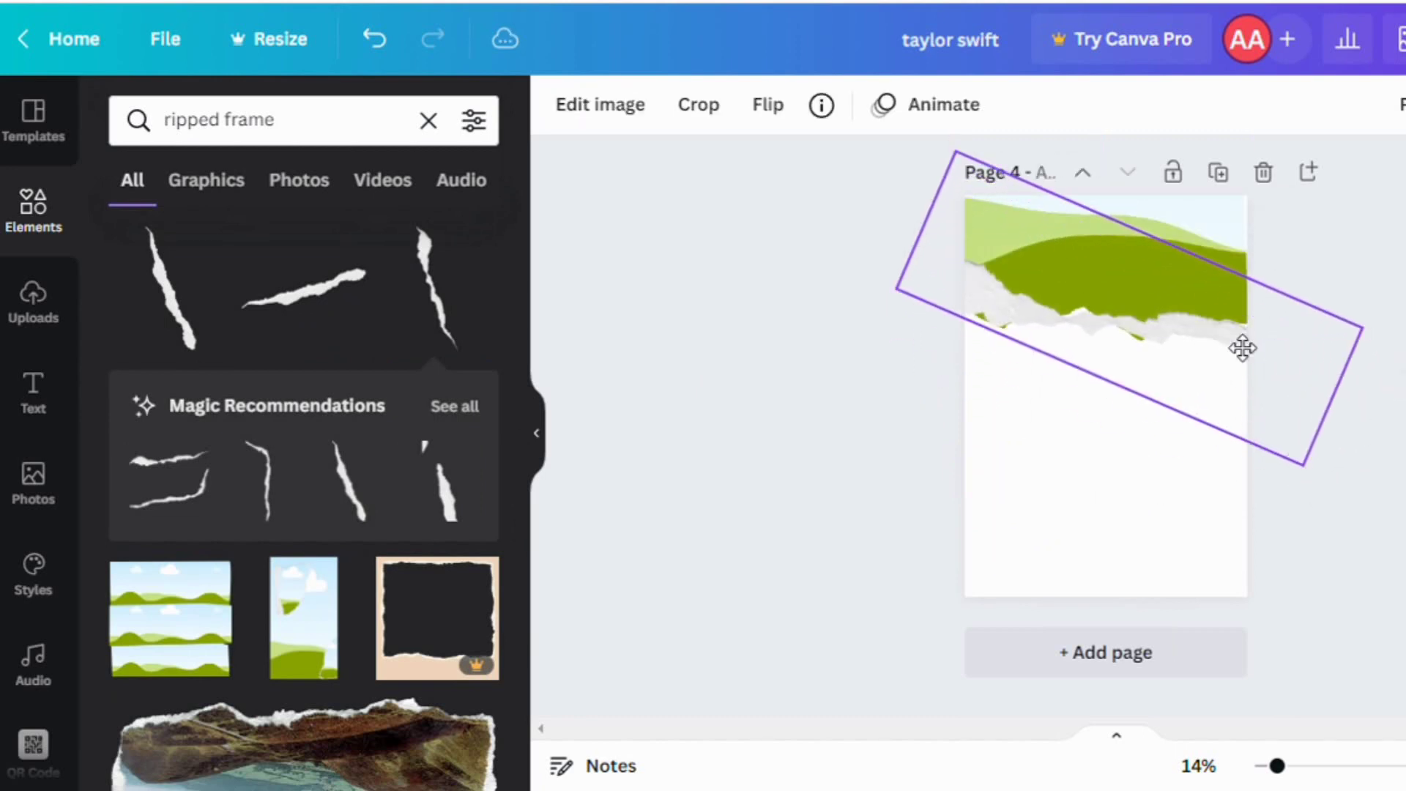
left_click_drag(1383, 423, 1400, 428)
Duplicate the torn-paper strip, shrink the copy, and overlay it on the right half of the torn edge
left_click_drag(1221, 345, 1192, 424)
left_click_drag(1320, 533, 1126, 373)
left_click_drag(1083, 330, 1200, 348)
left_click_drag(1198, 349, 1124, 338)
left_click_drag(1298, 404, 1336, 420)
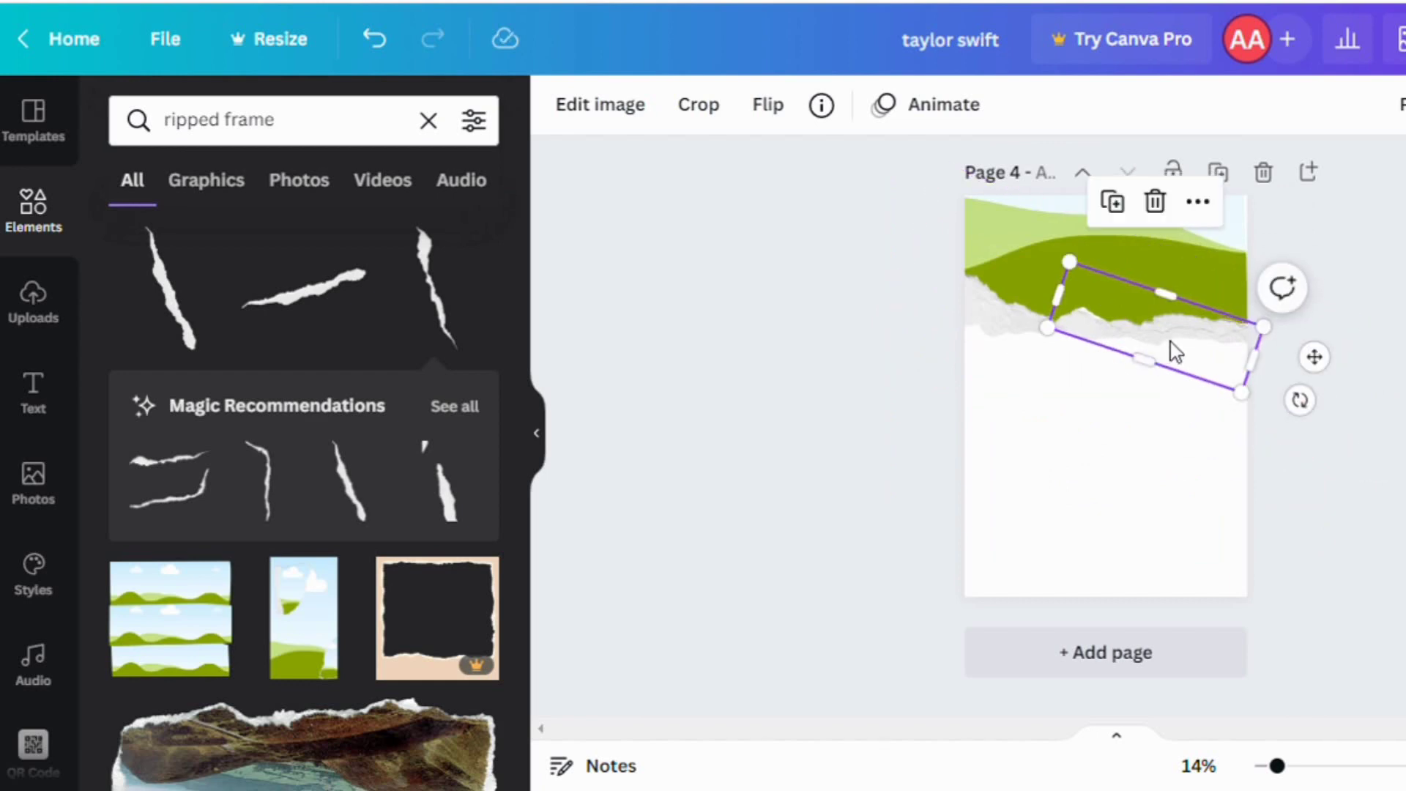
left_click(1228, 350)
Lower the torn frame and fill it with the uploaded blue-lit portrait photo of Taylor Swift on the couch
left_click(31, 301)
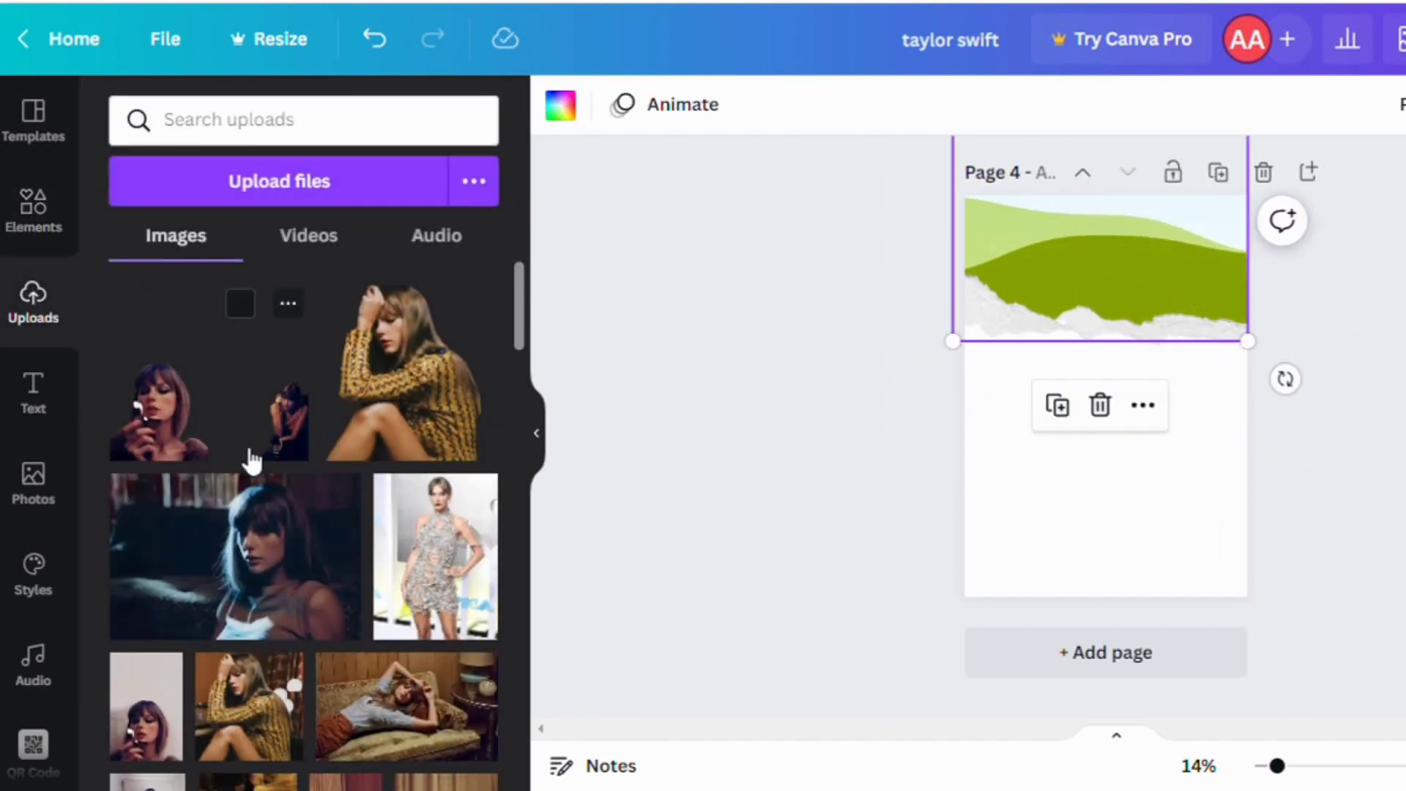
left_click_drag(275, 571, 1132, 524)
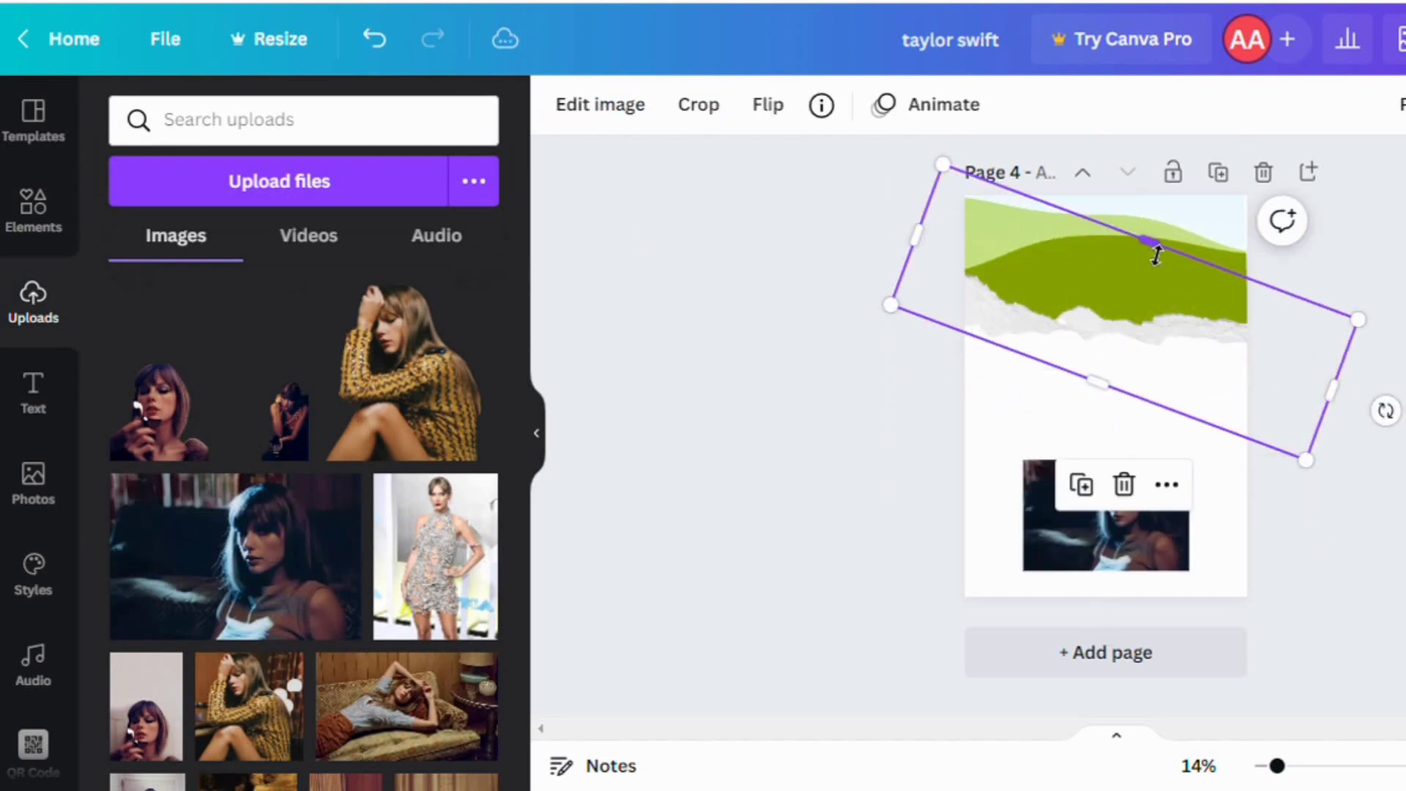
key("Delete")
key("ctrl+z")
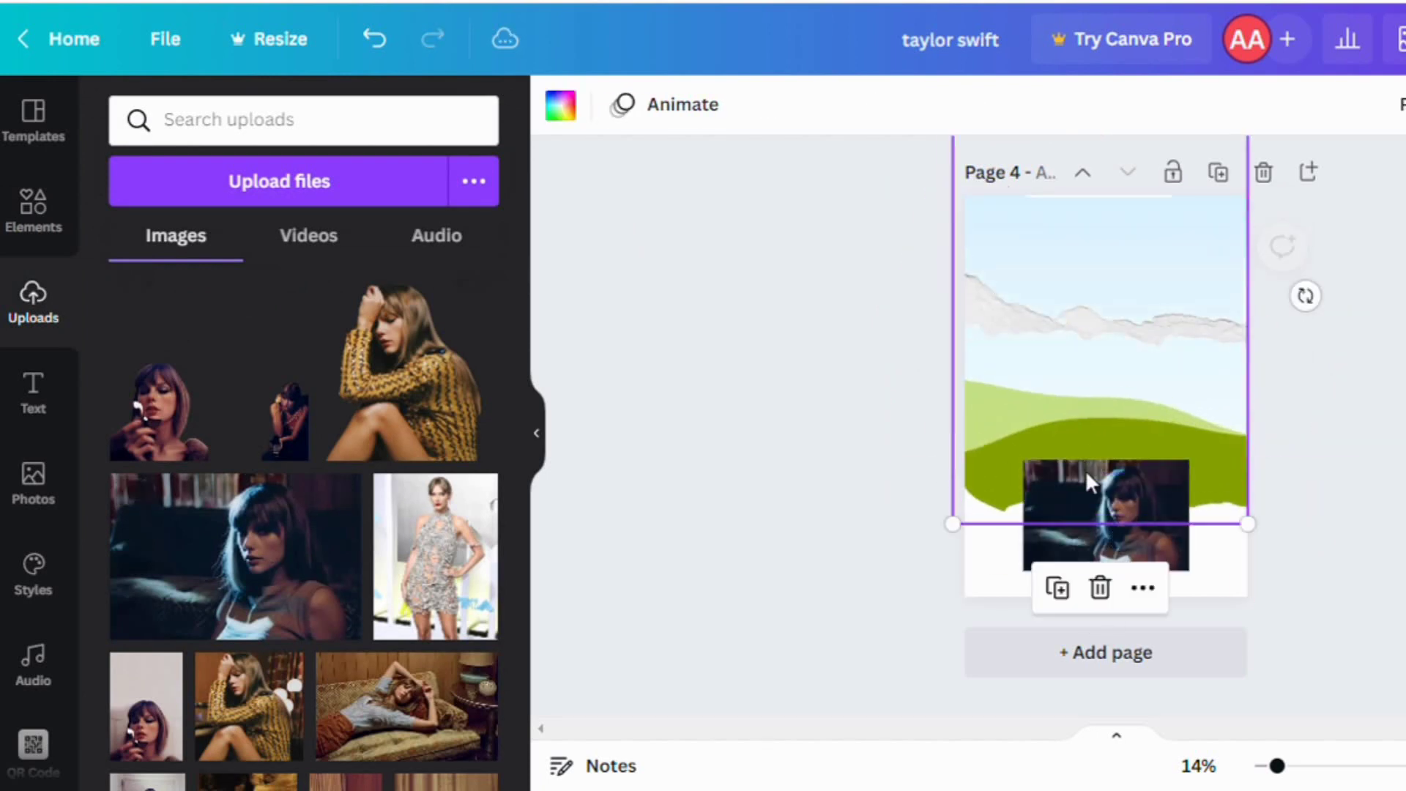
left_click_drag(1089, 480, 1135, 409)
Crop the framed photo to an enlarged close-up of the eyes and raise the frame back behind the torn-paper strips
double_click(1146, 393)
left_click_drag(1363, 524, 1405, 736)
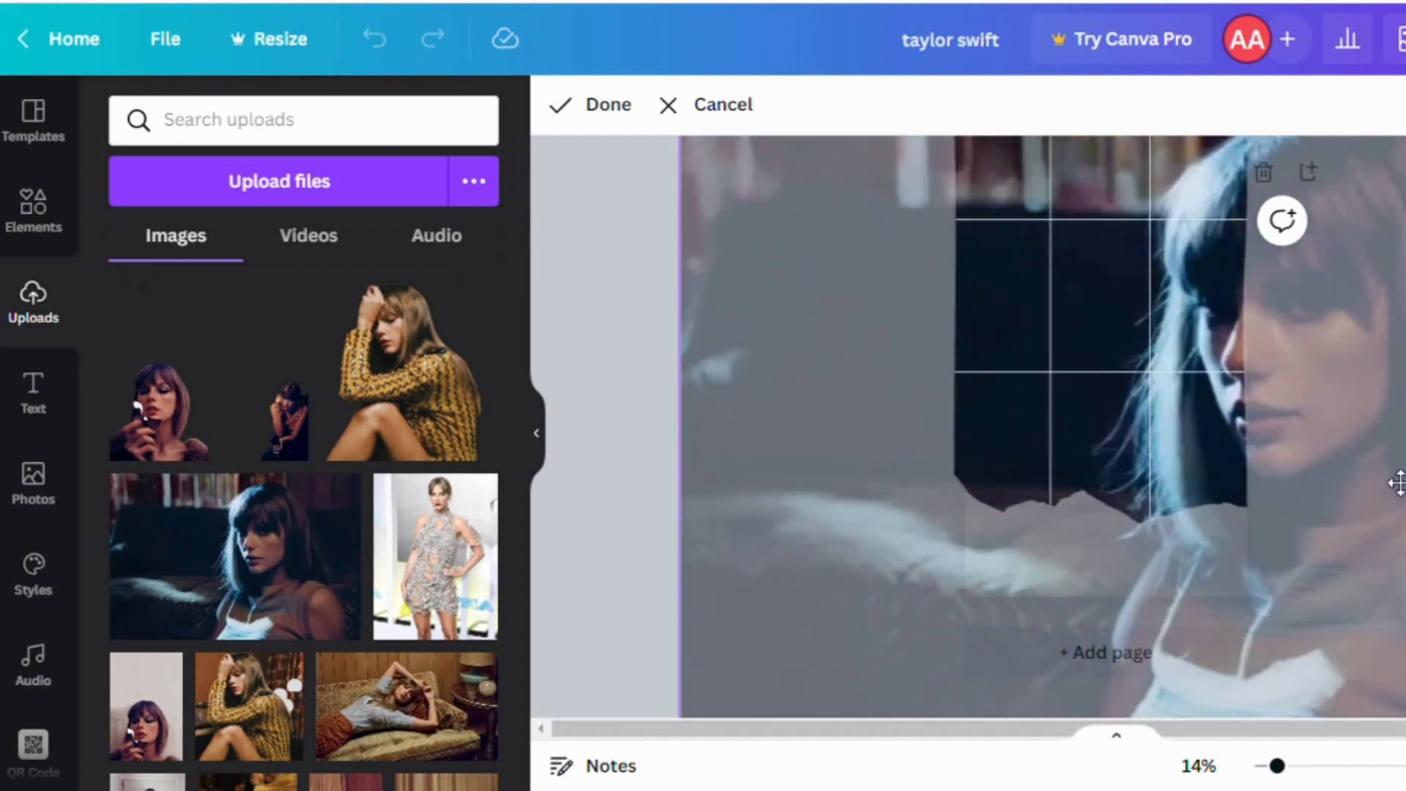
left_click_drag(1397, 481, 1187, 630)
left_click_drag(1280, 766, 1167, 775)
left_click_drag(1357, 638, 1405, 713)
left_click_drag(1373, 355, 1334, 354)
left_click_drag(1405, 158, 1405, 46)
left_click_drag(1355, 448, 1278, 565)
key("Return")
left_click_drag(1165, 500, 1180, 366)
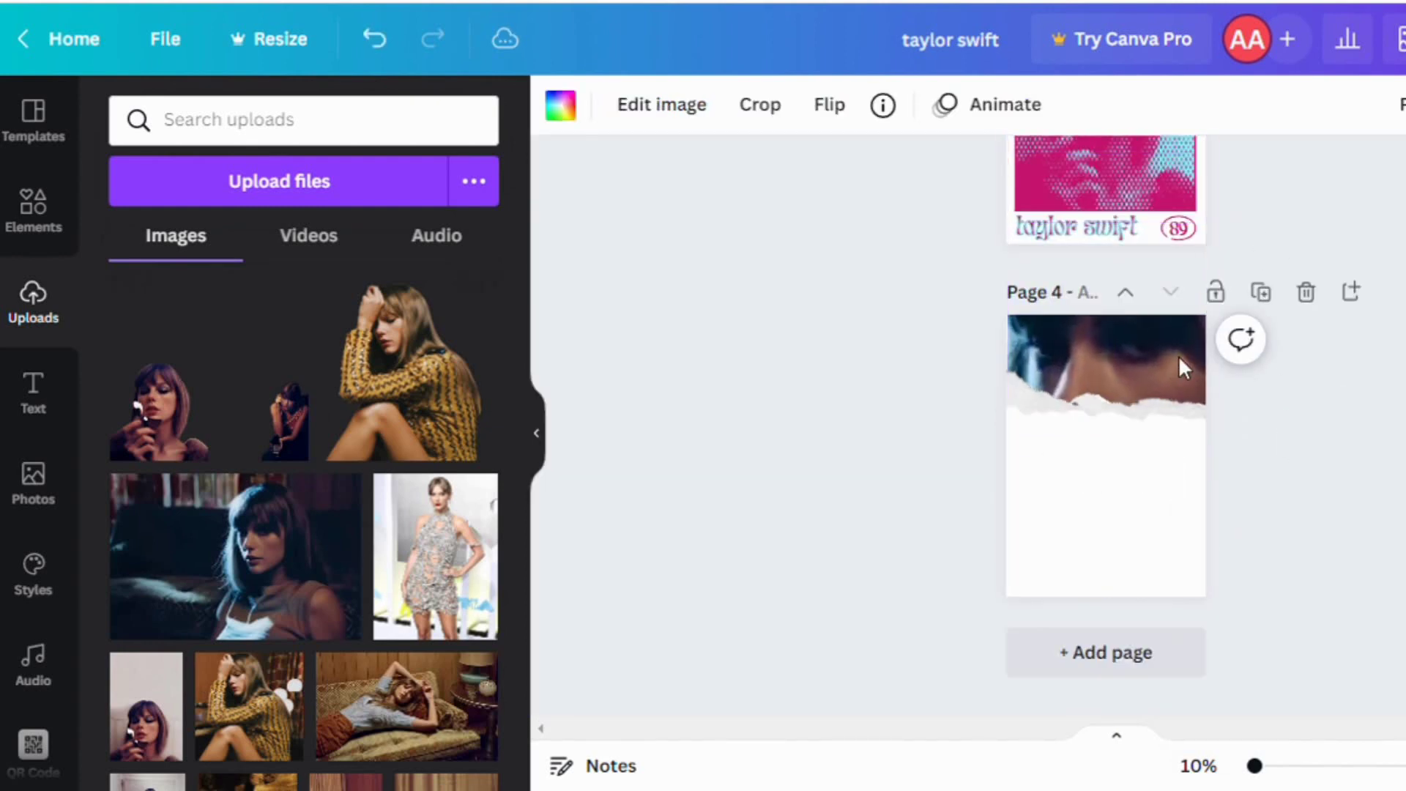
Select the torn photo frame and paper strips together and lock them in place
scroll(1205, 393, "up", 3)
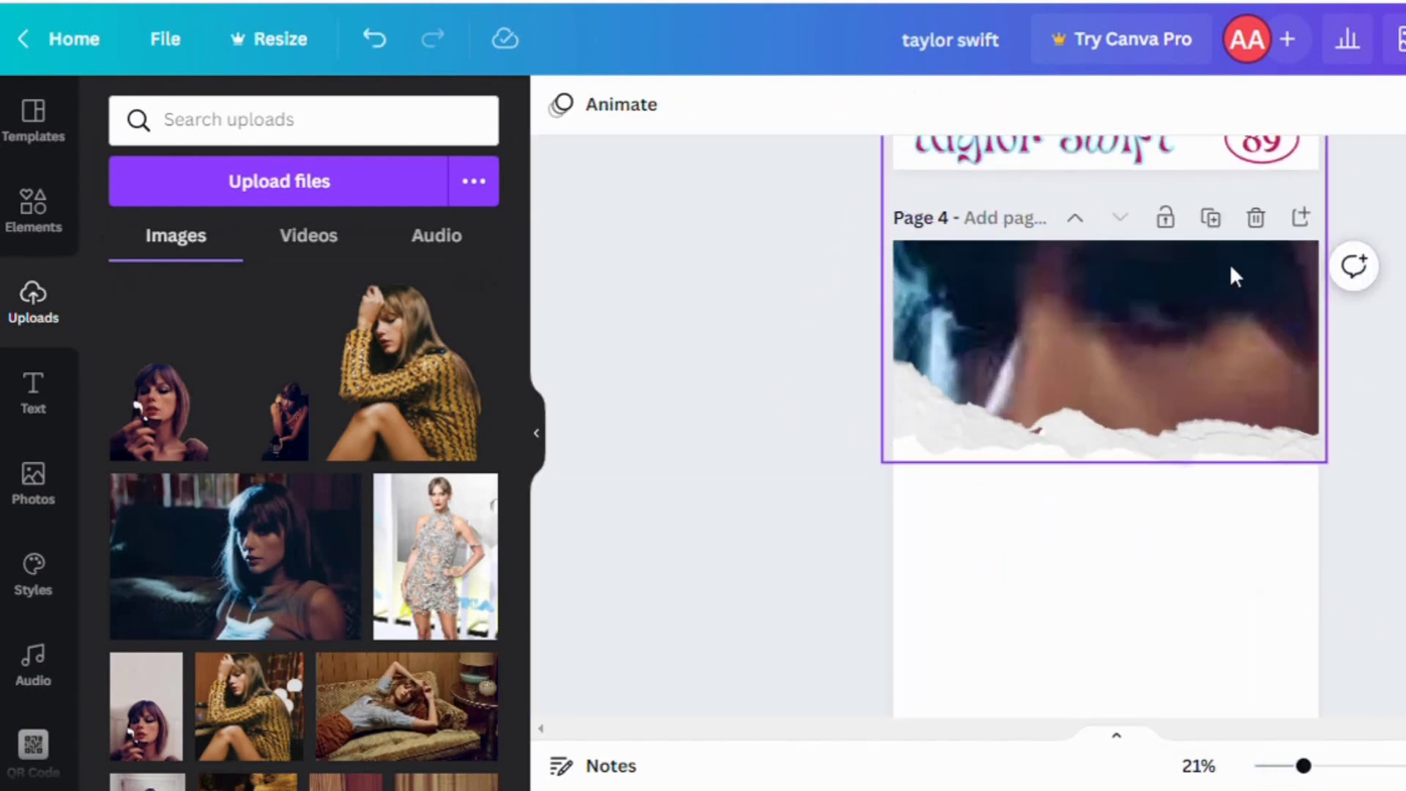
scroll(1237, 272, "down", 4)
left_click_drag(1333, 493, 1033, 322)
key("Delete")
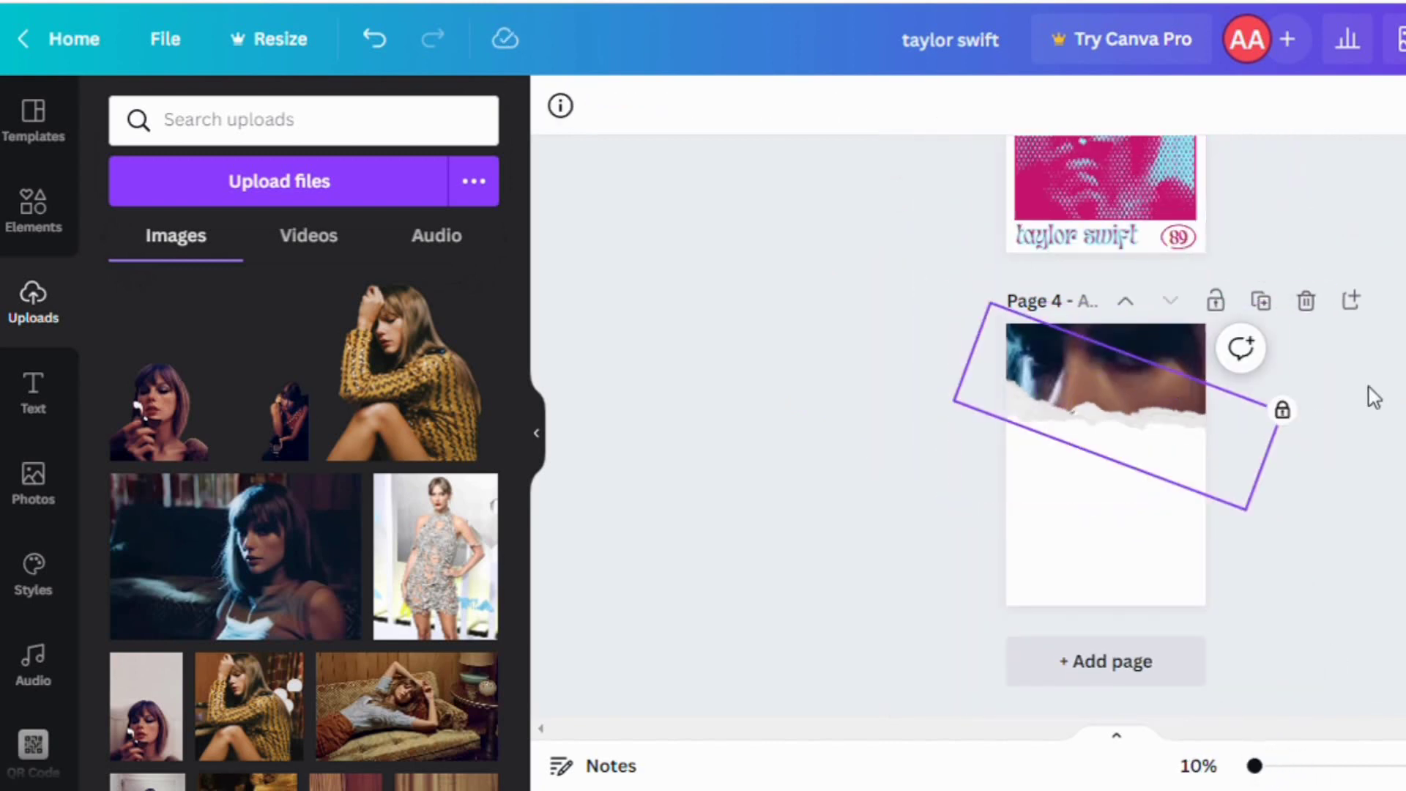
Set page 4's background to the dark navy document colour
left_click(1088, 505)
left_click(560, 104)
left_click(405, 236)
left_click(284, 252)
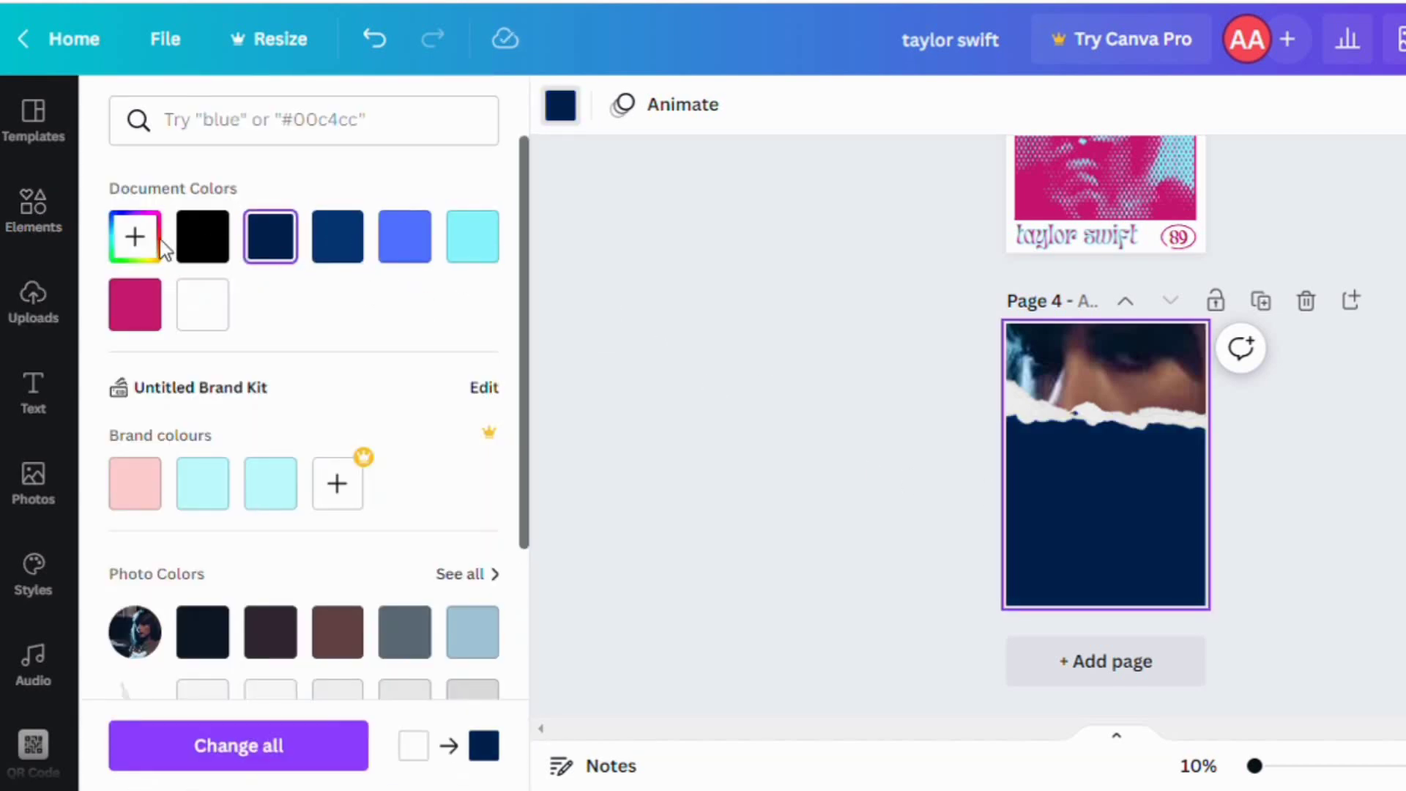